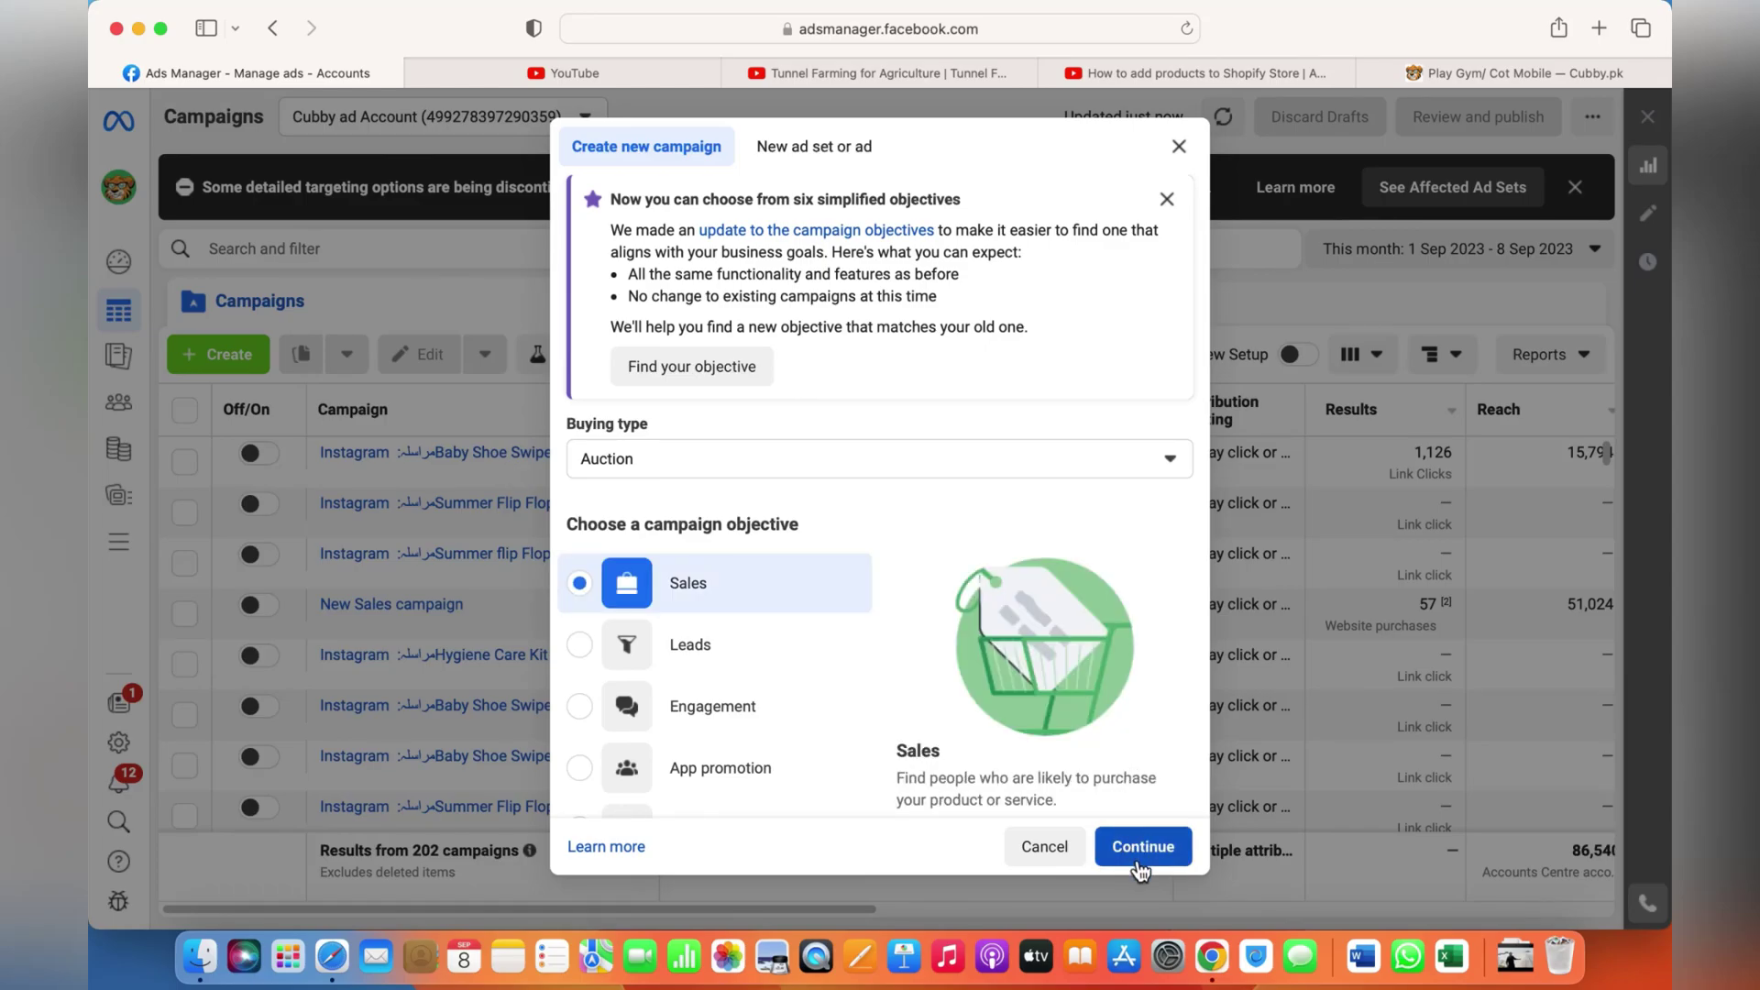
Create a new Sales campaign with the Manual sales campaign setup.
click(1139, 850)
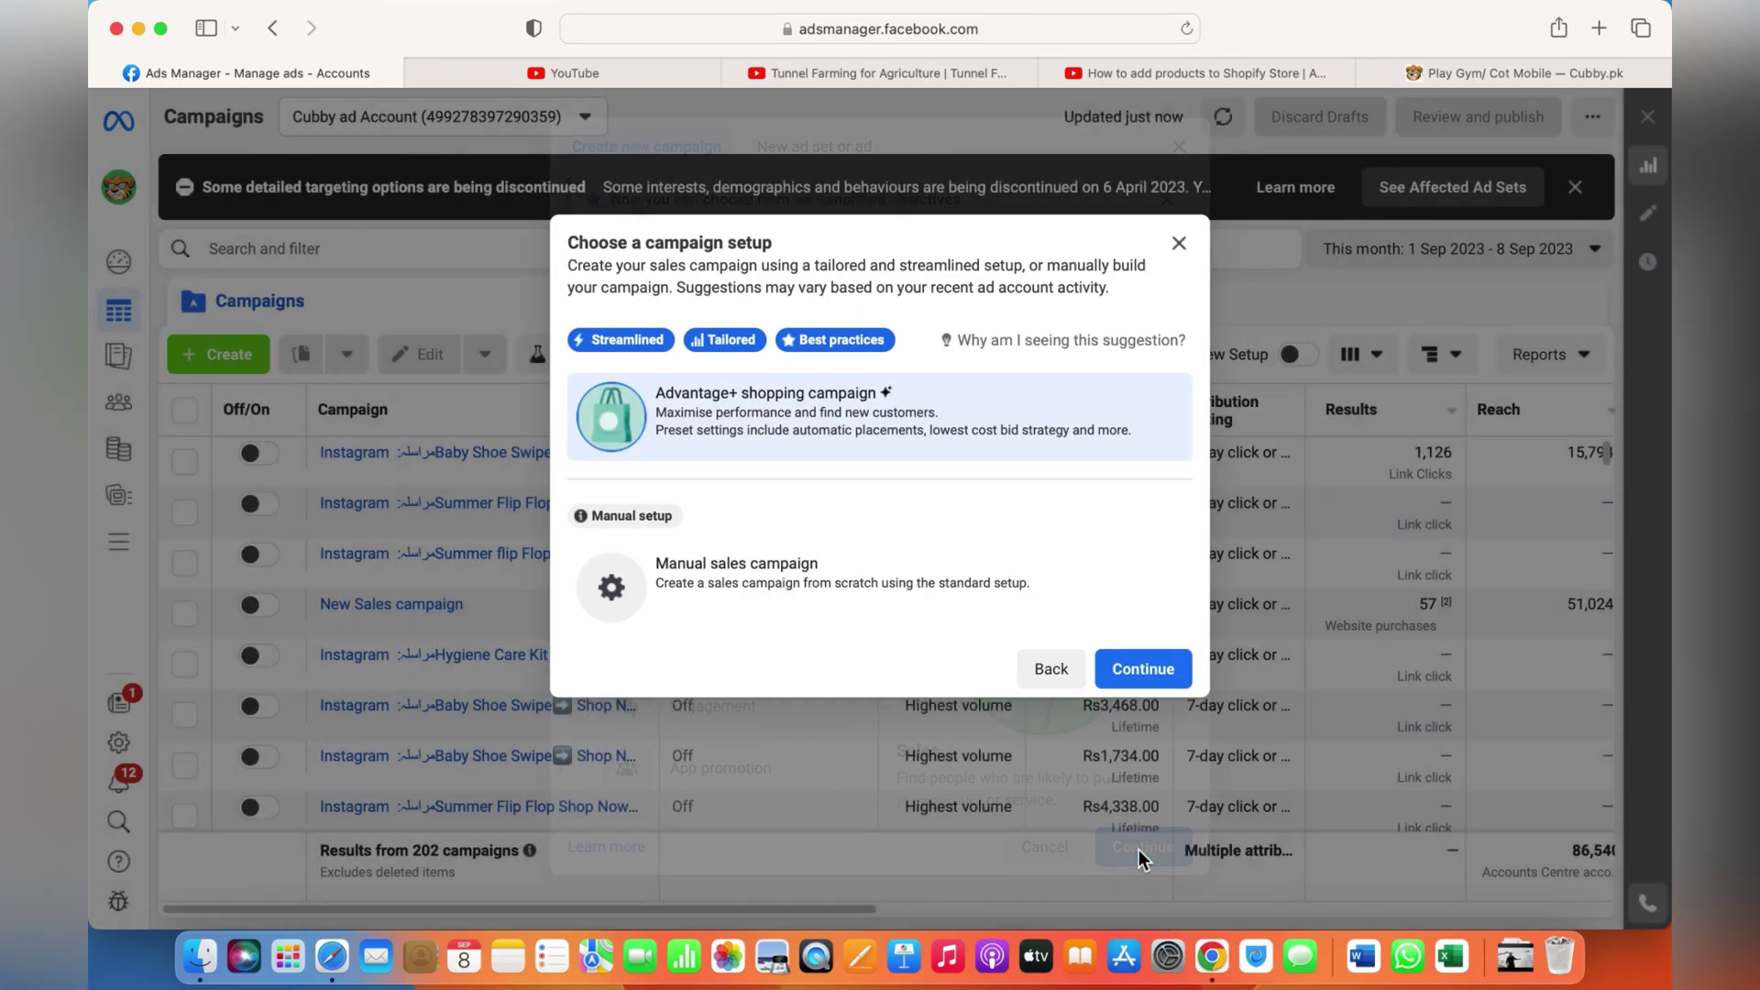
click(867, 615)
click(1158, 675)
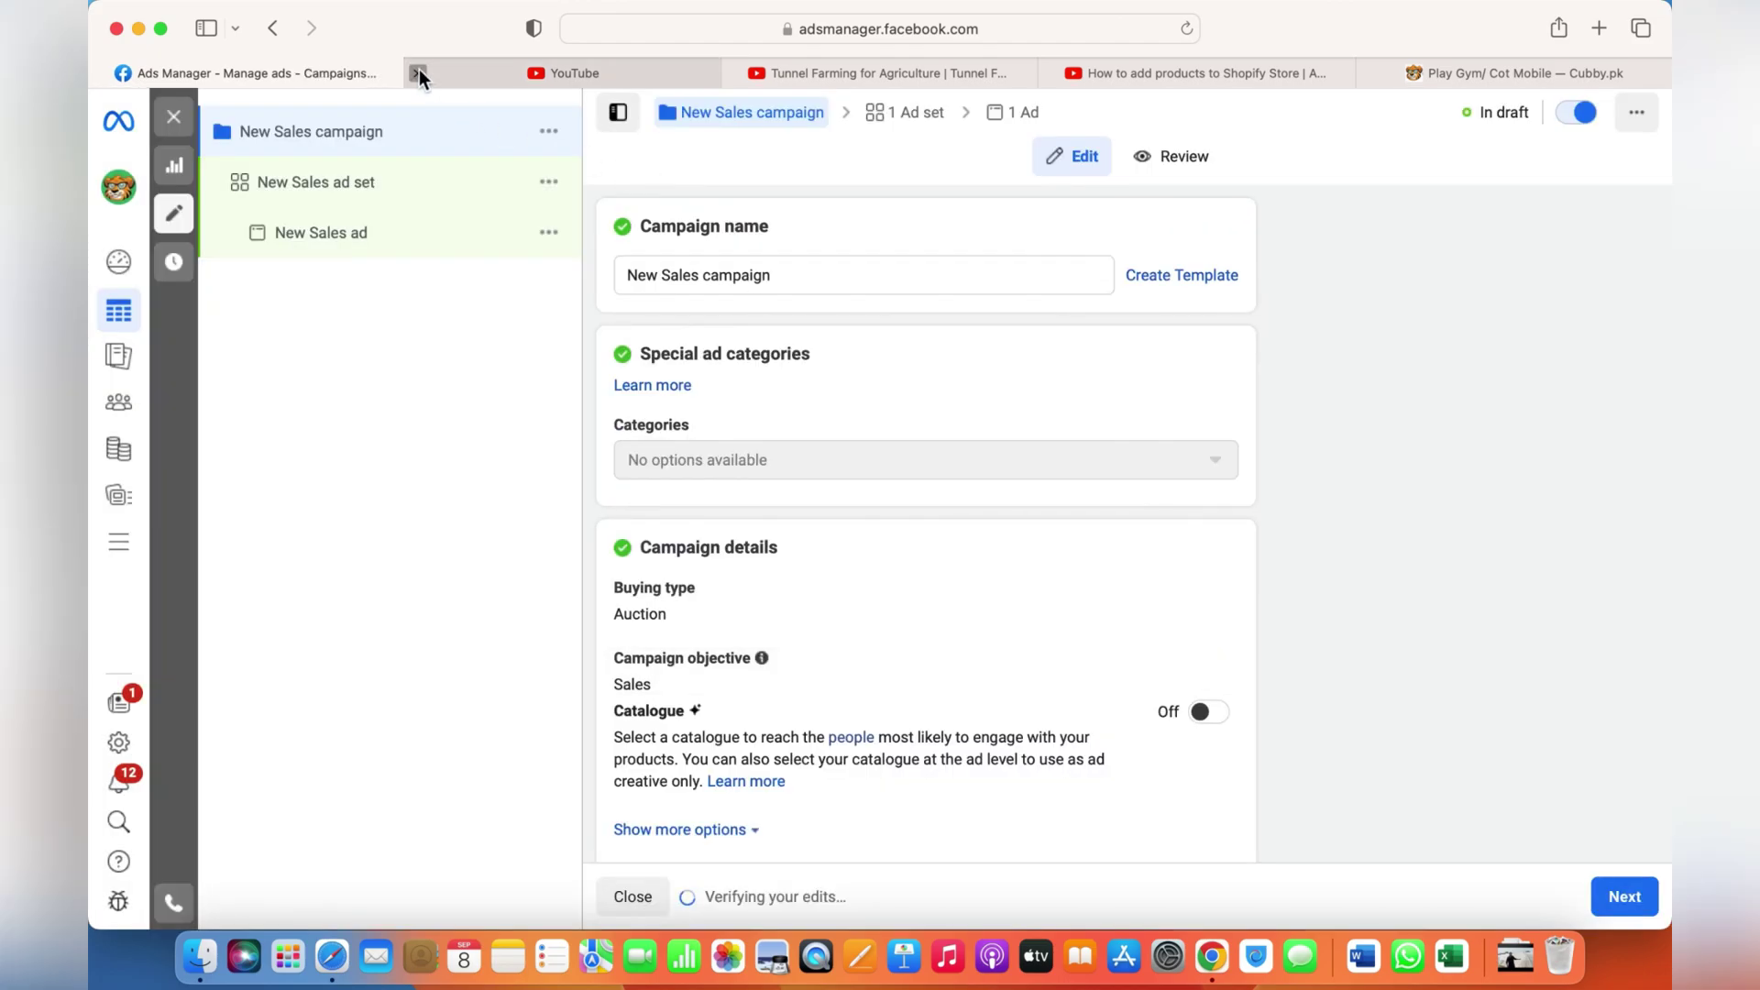
Close the unneeded YouTube tabs and continue to the ad set settings.
click(420, 72)
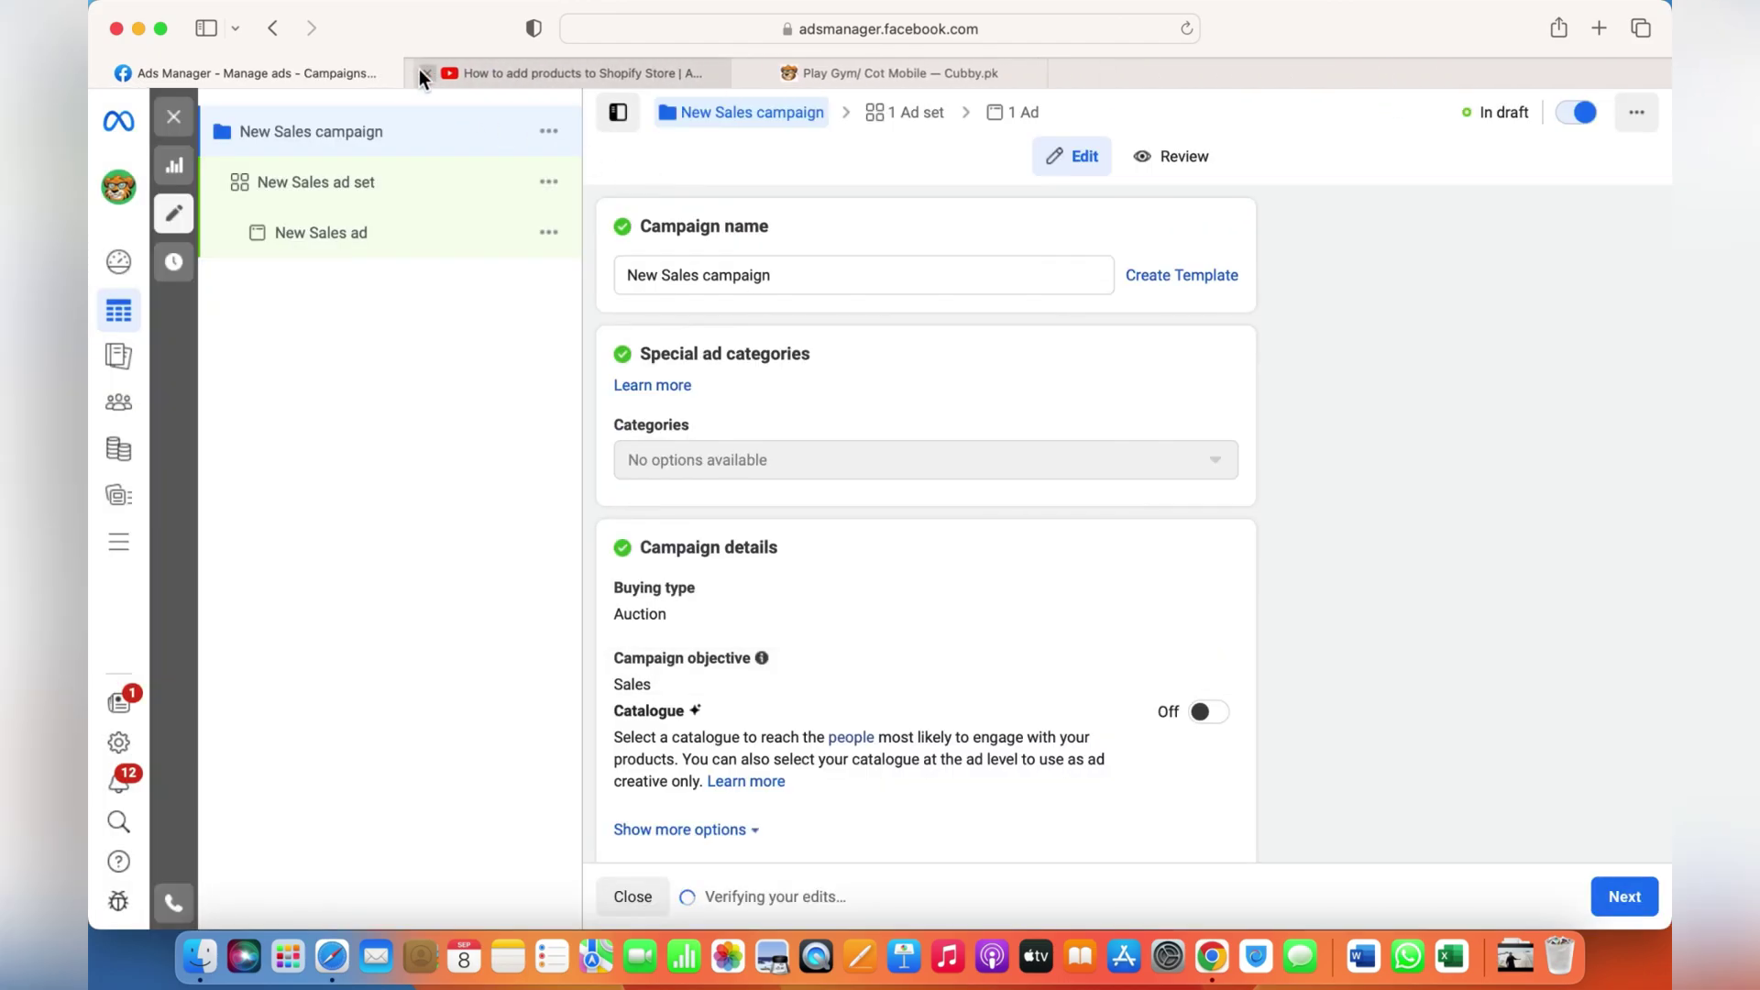
click(420, 72)
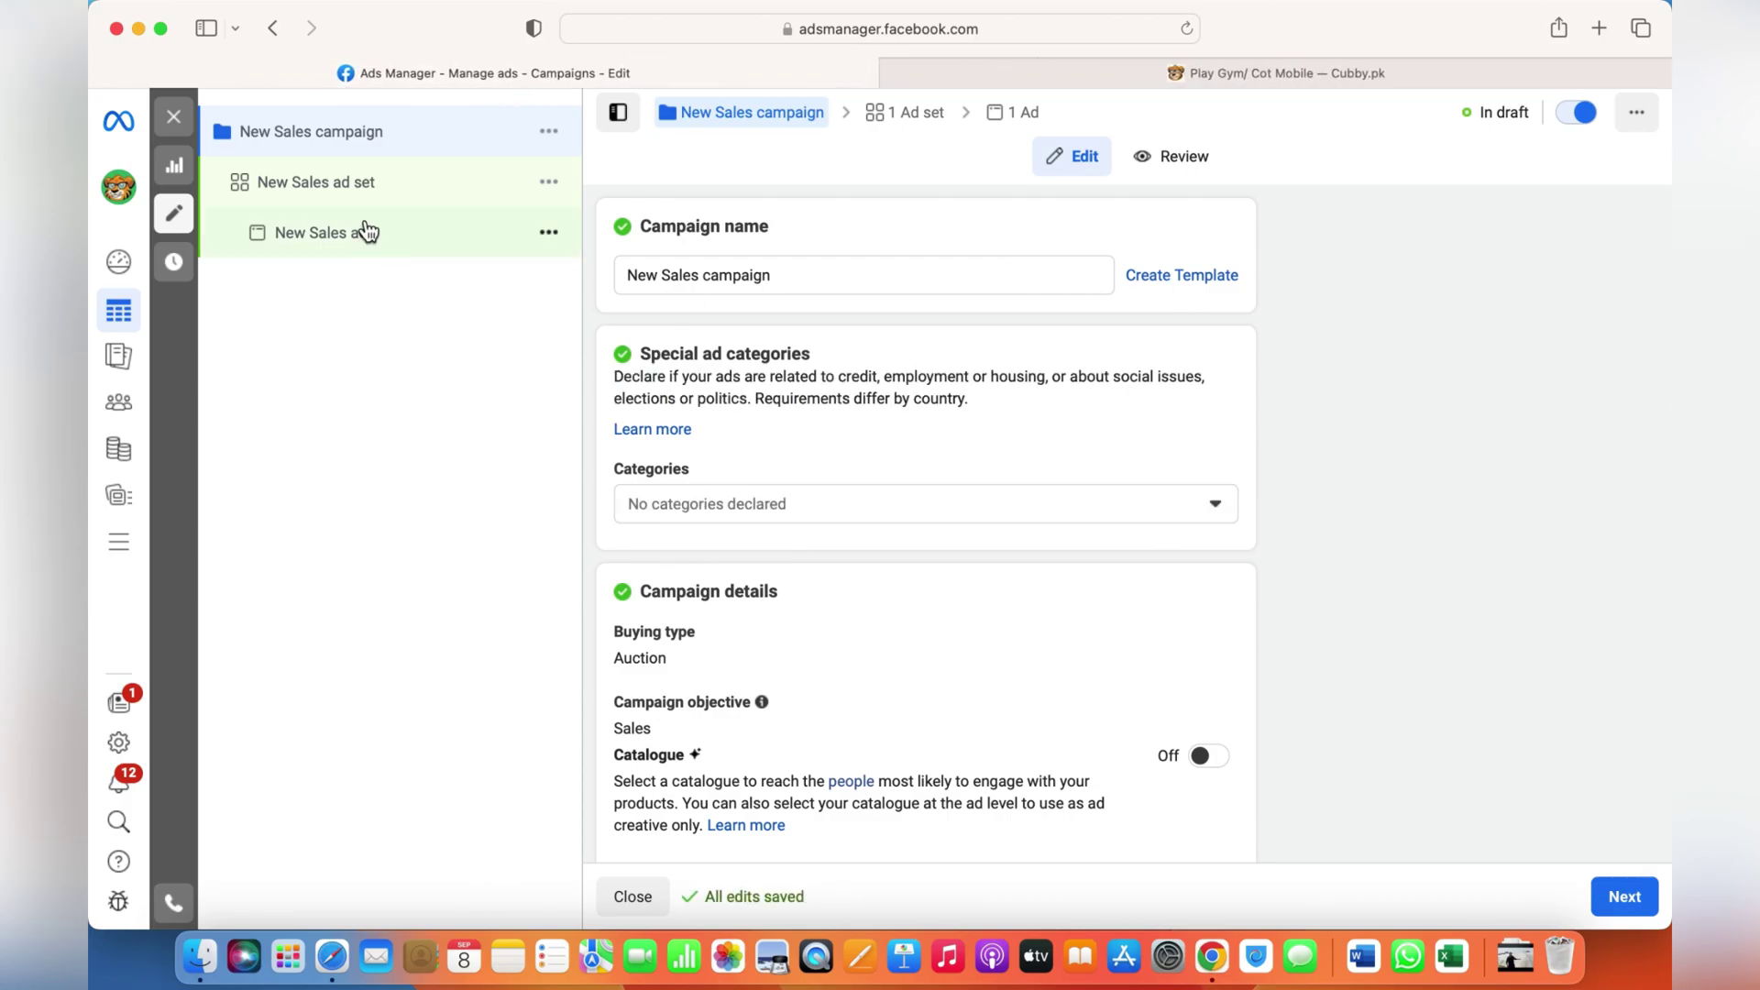
scroll(858, 539, down, 3)
scroll(858, 538, down, 2)
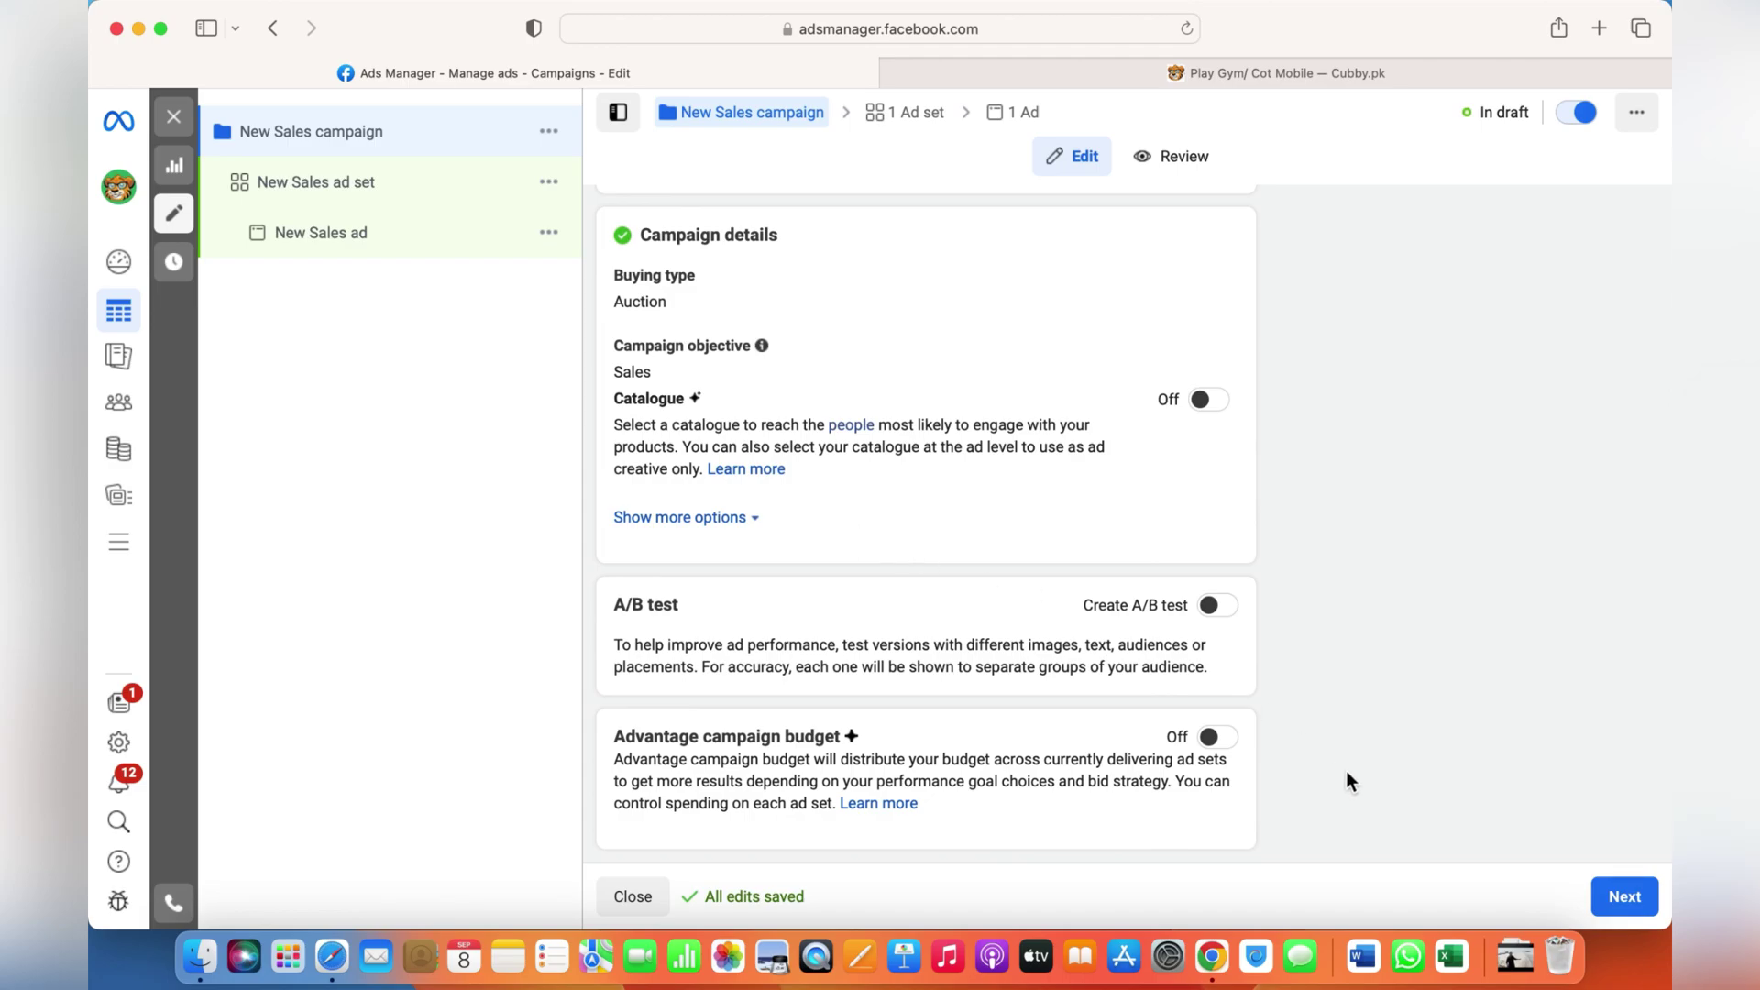
click(1647, 914)
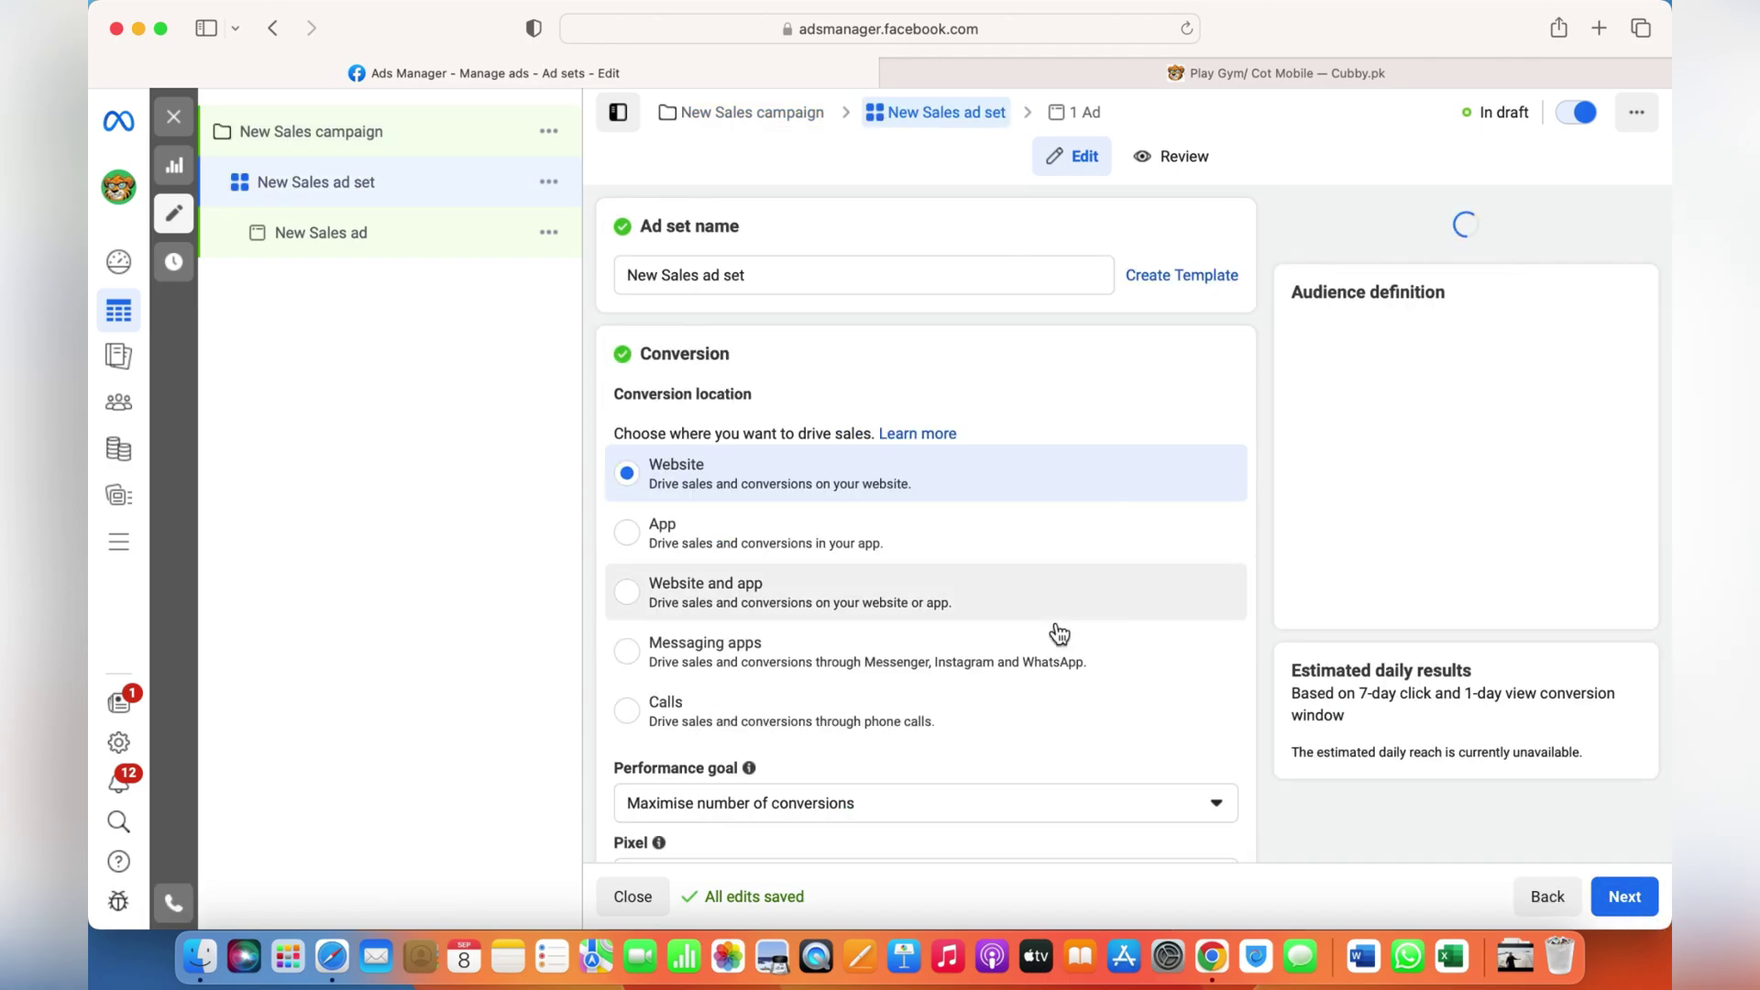
scroll(1056, 630, down, 3)
scroll(1057, 629, down, 2)
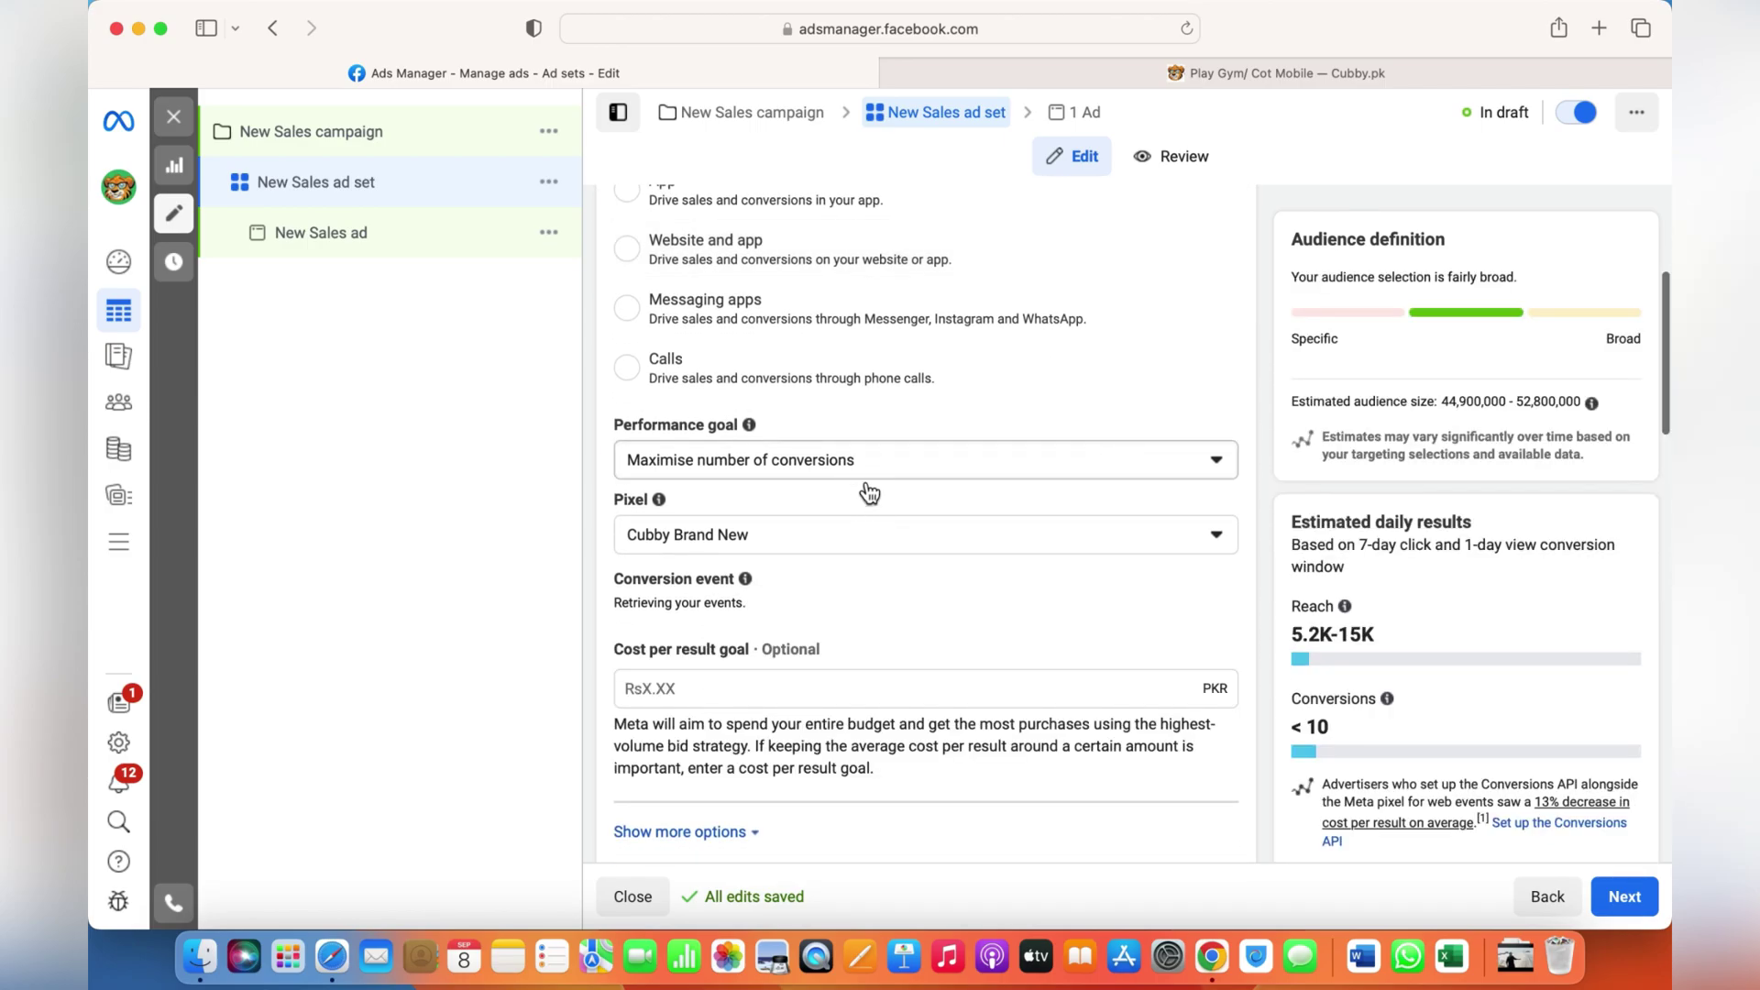
scroll(851, 524, down, 3)
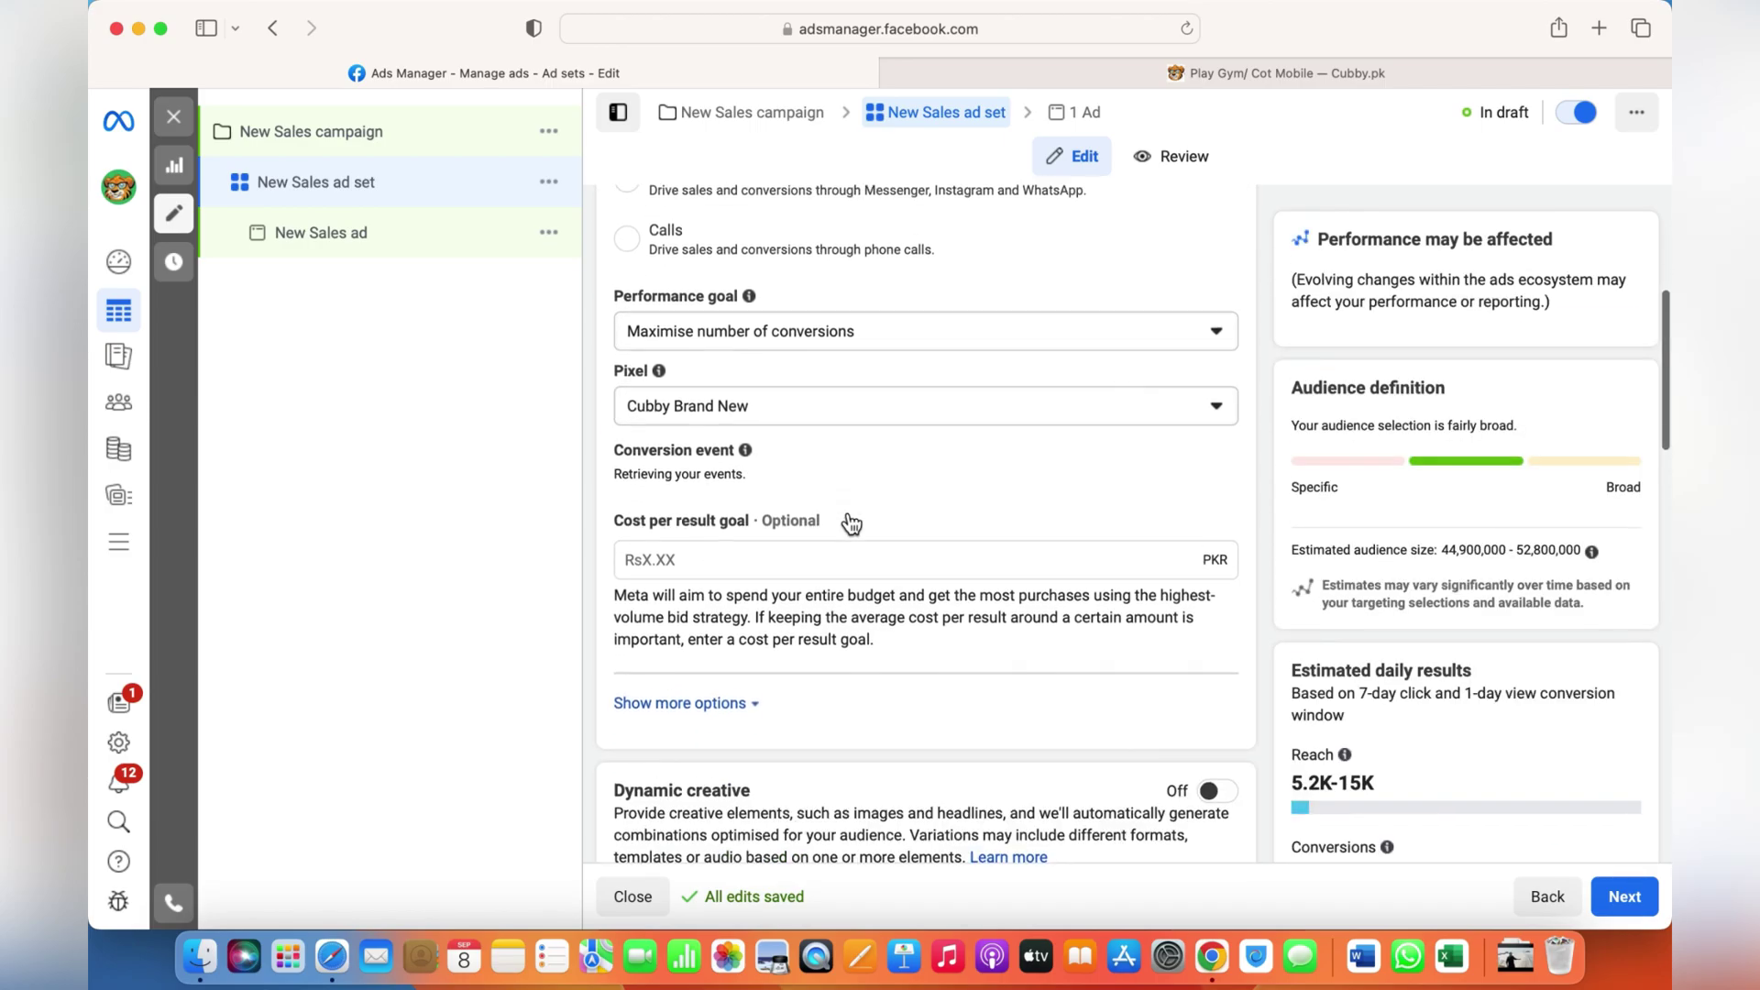
Keep Maximise number of conversions as the goal and set the daily budget to Rs5,000.
click(891, 322)
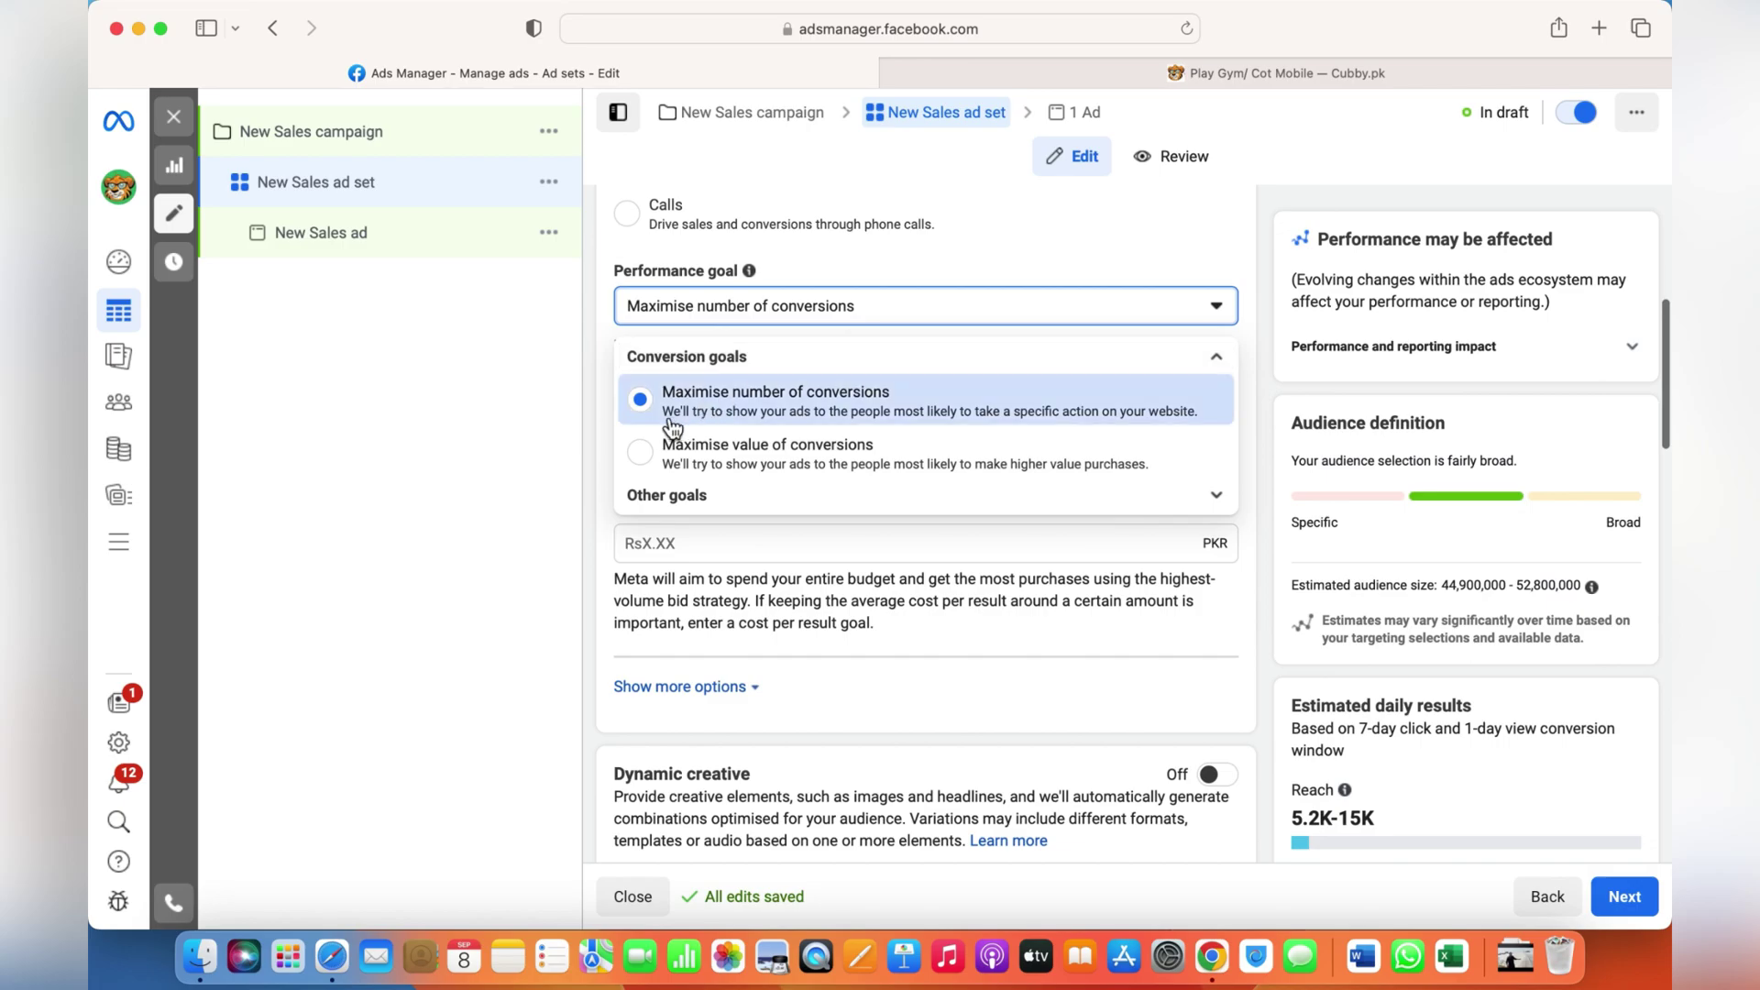
click(514, 400)
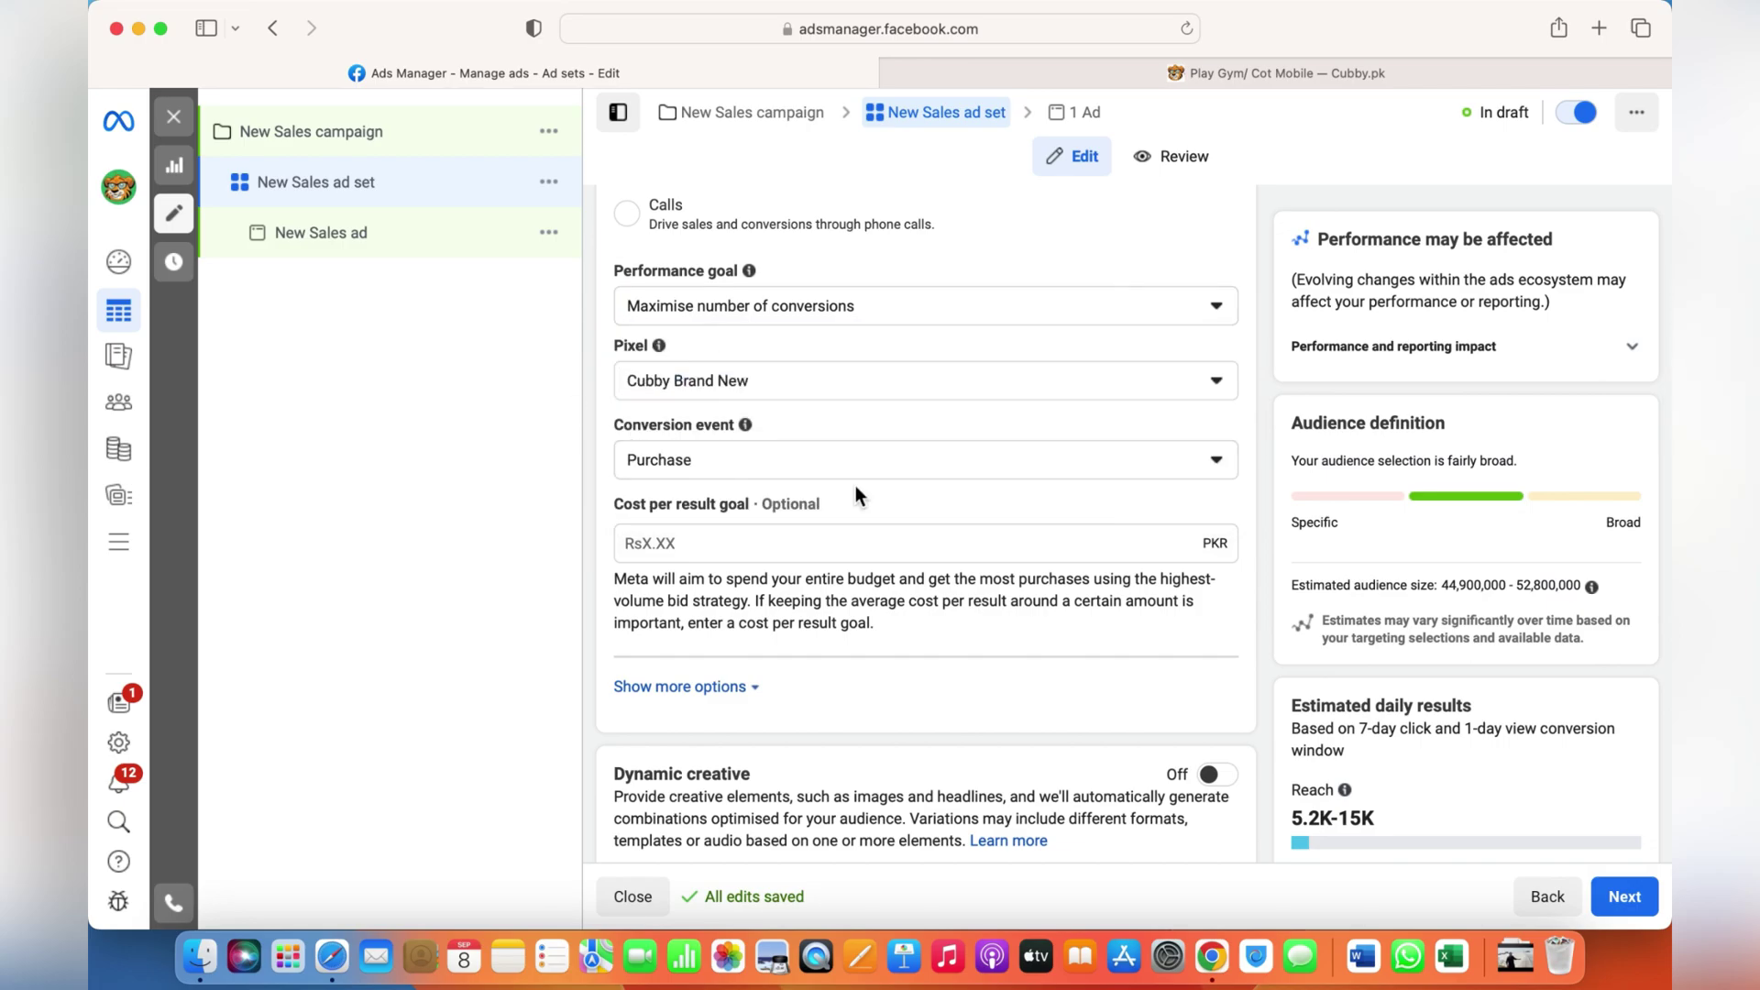
scroll(867, 482, down, 3)
scroll(880, 463, down, 3)
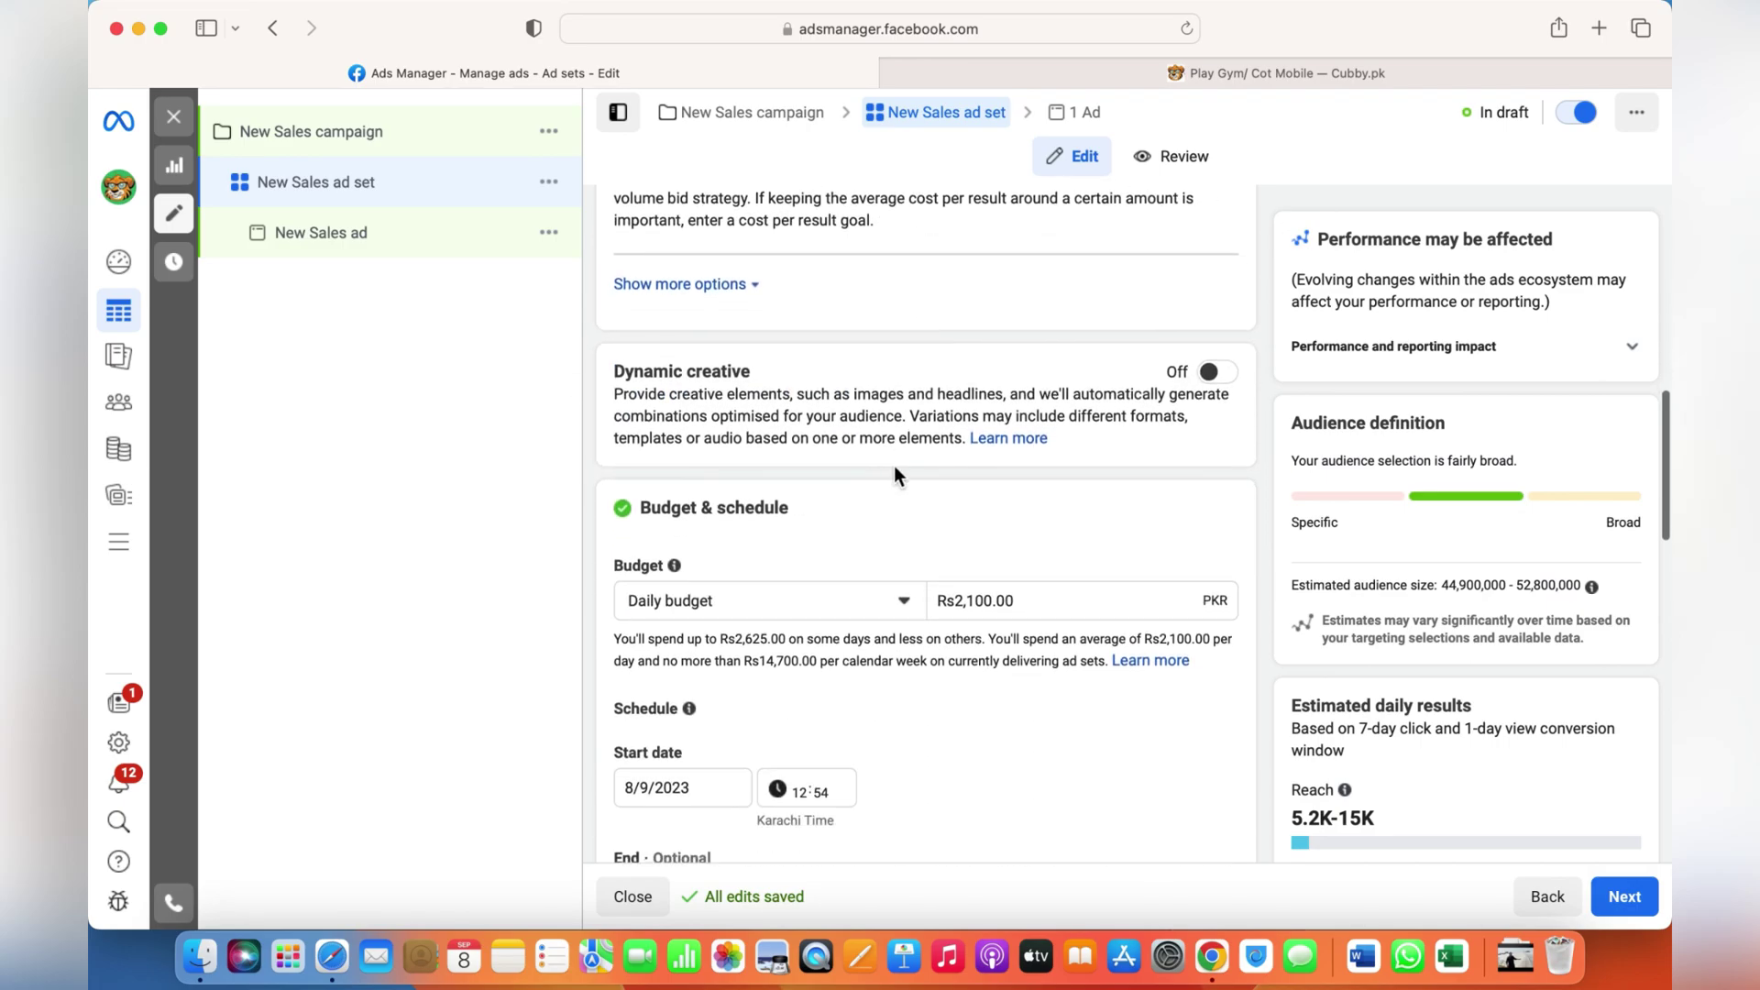
click(1054, 600)
key(super+a)
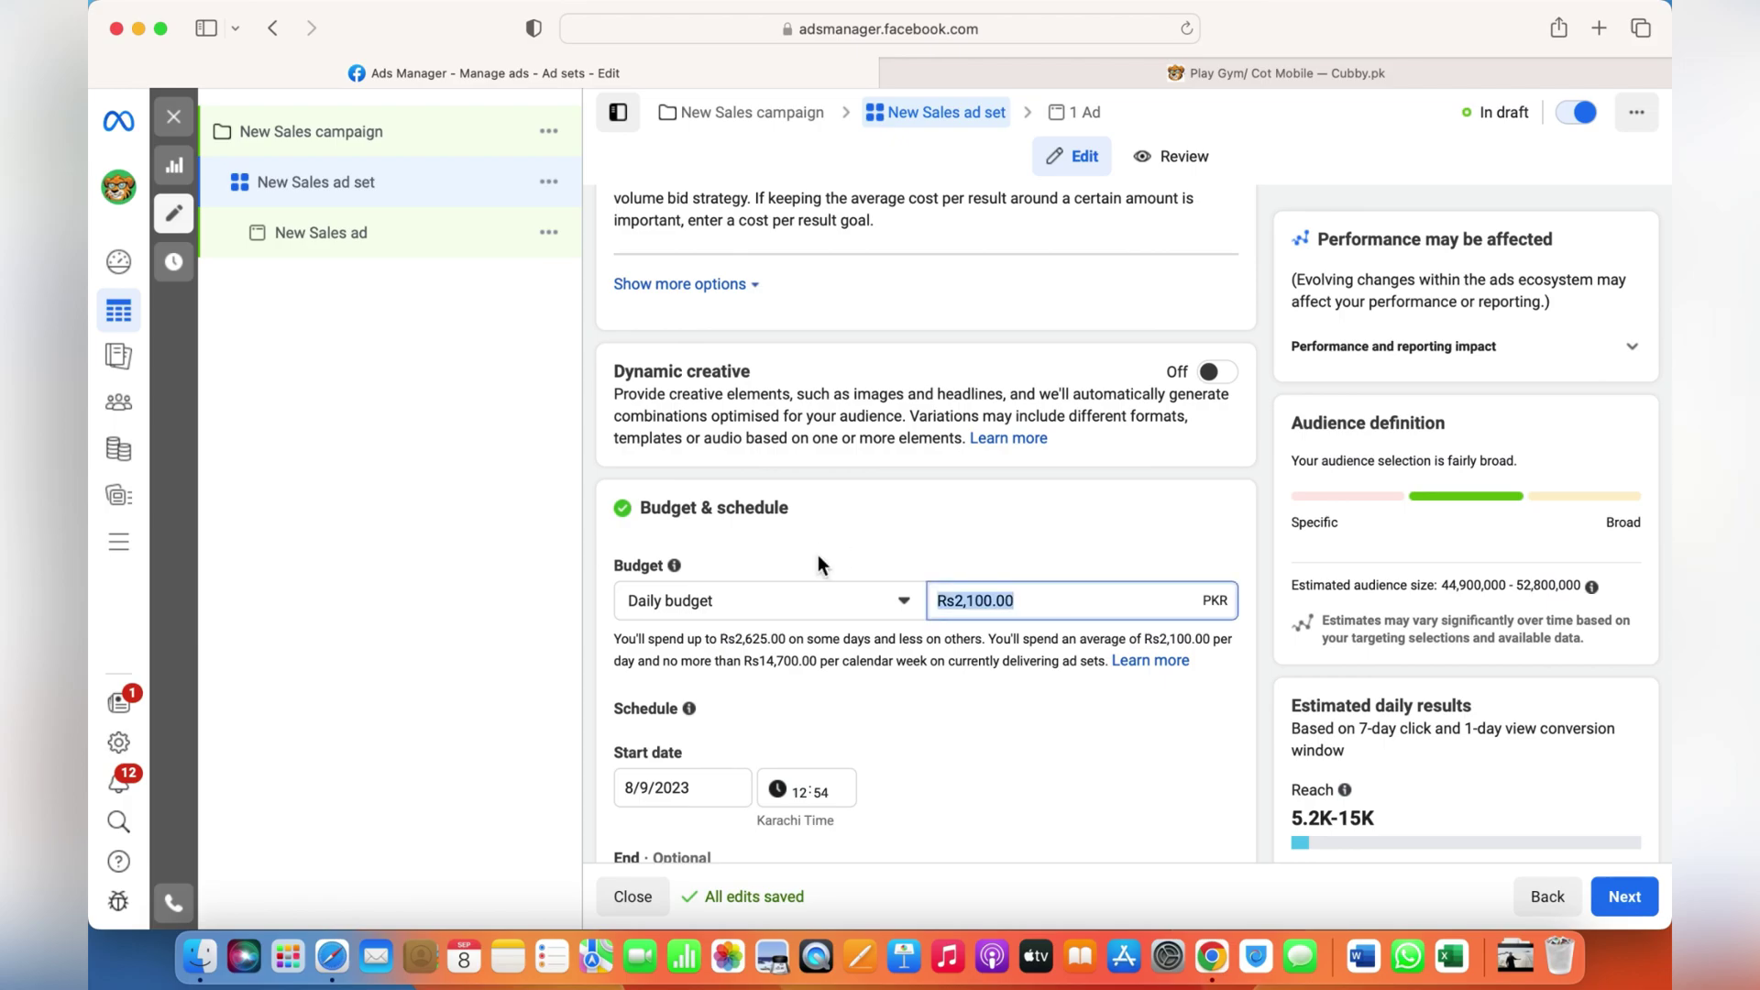
text(5000)
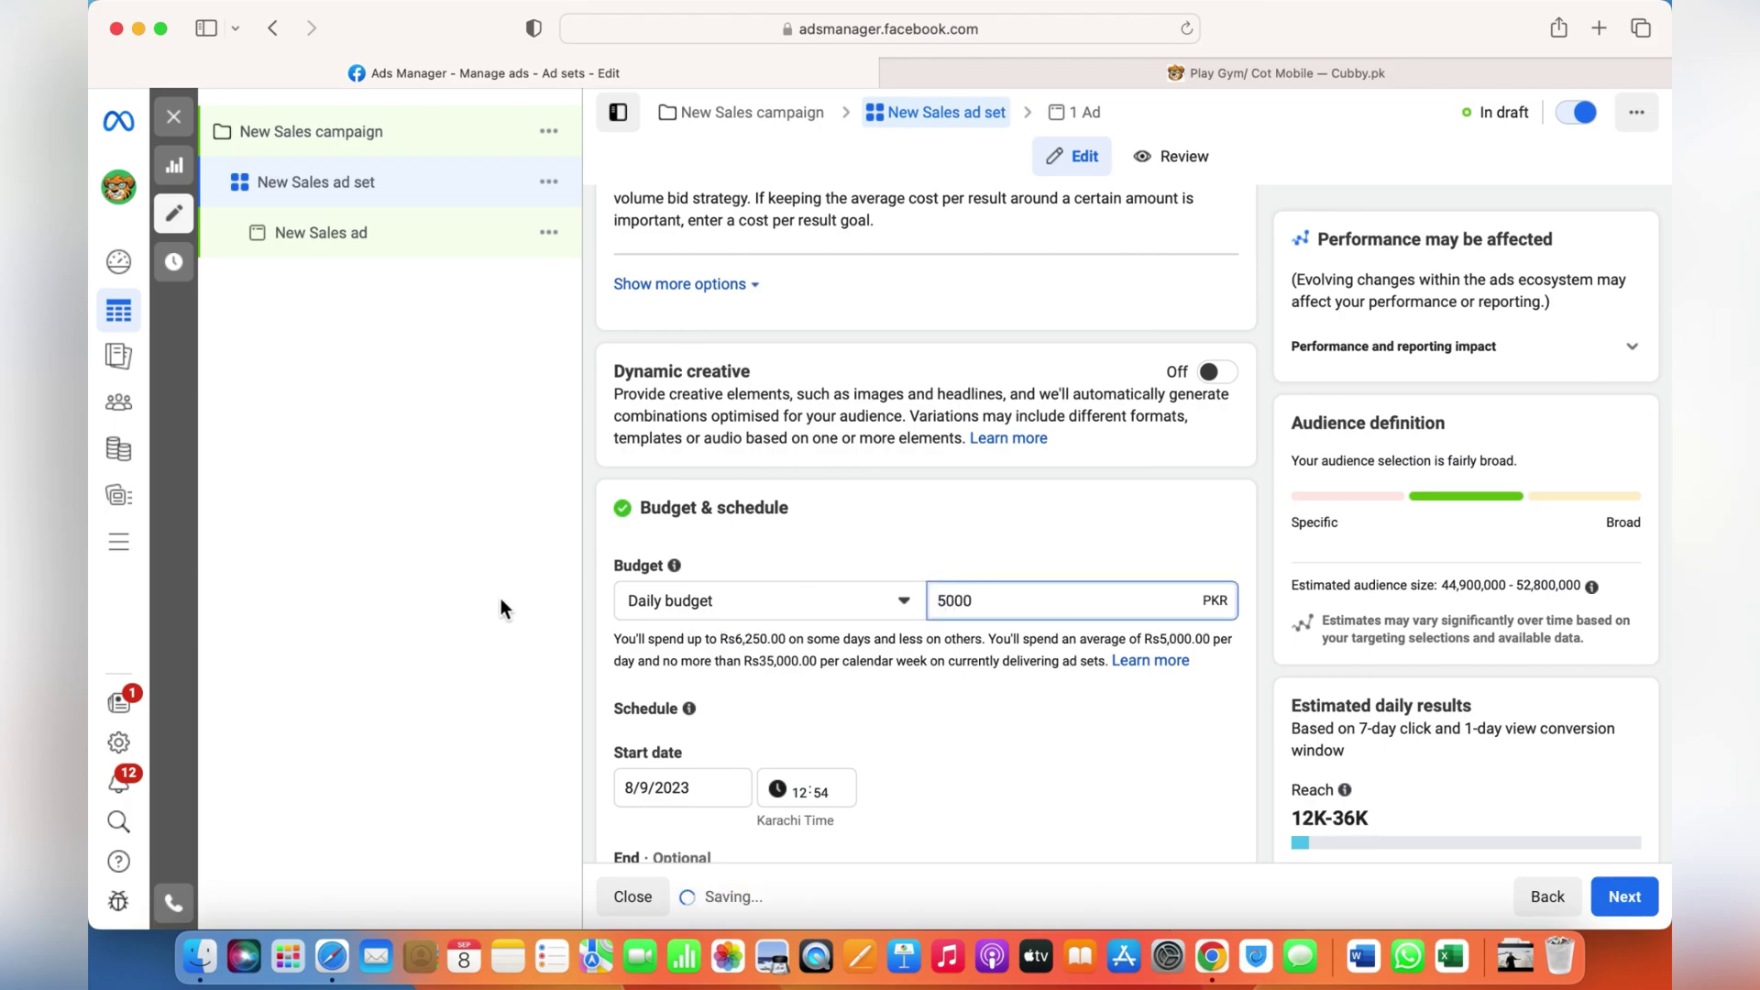
click(501, 599)
scroll(818, 615, down, 2)
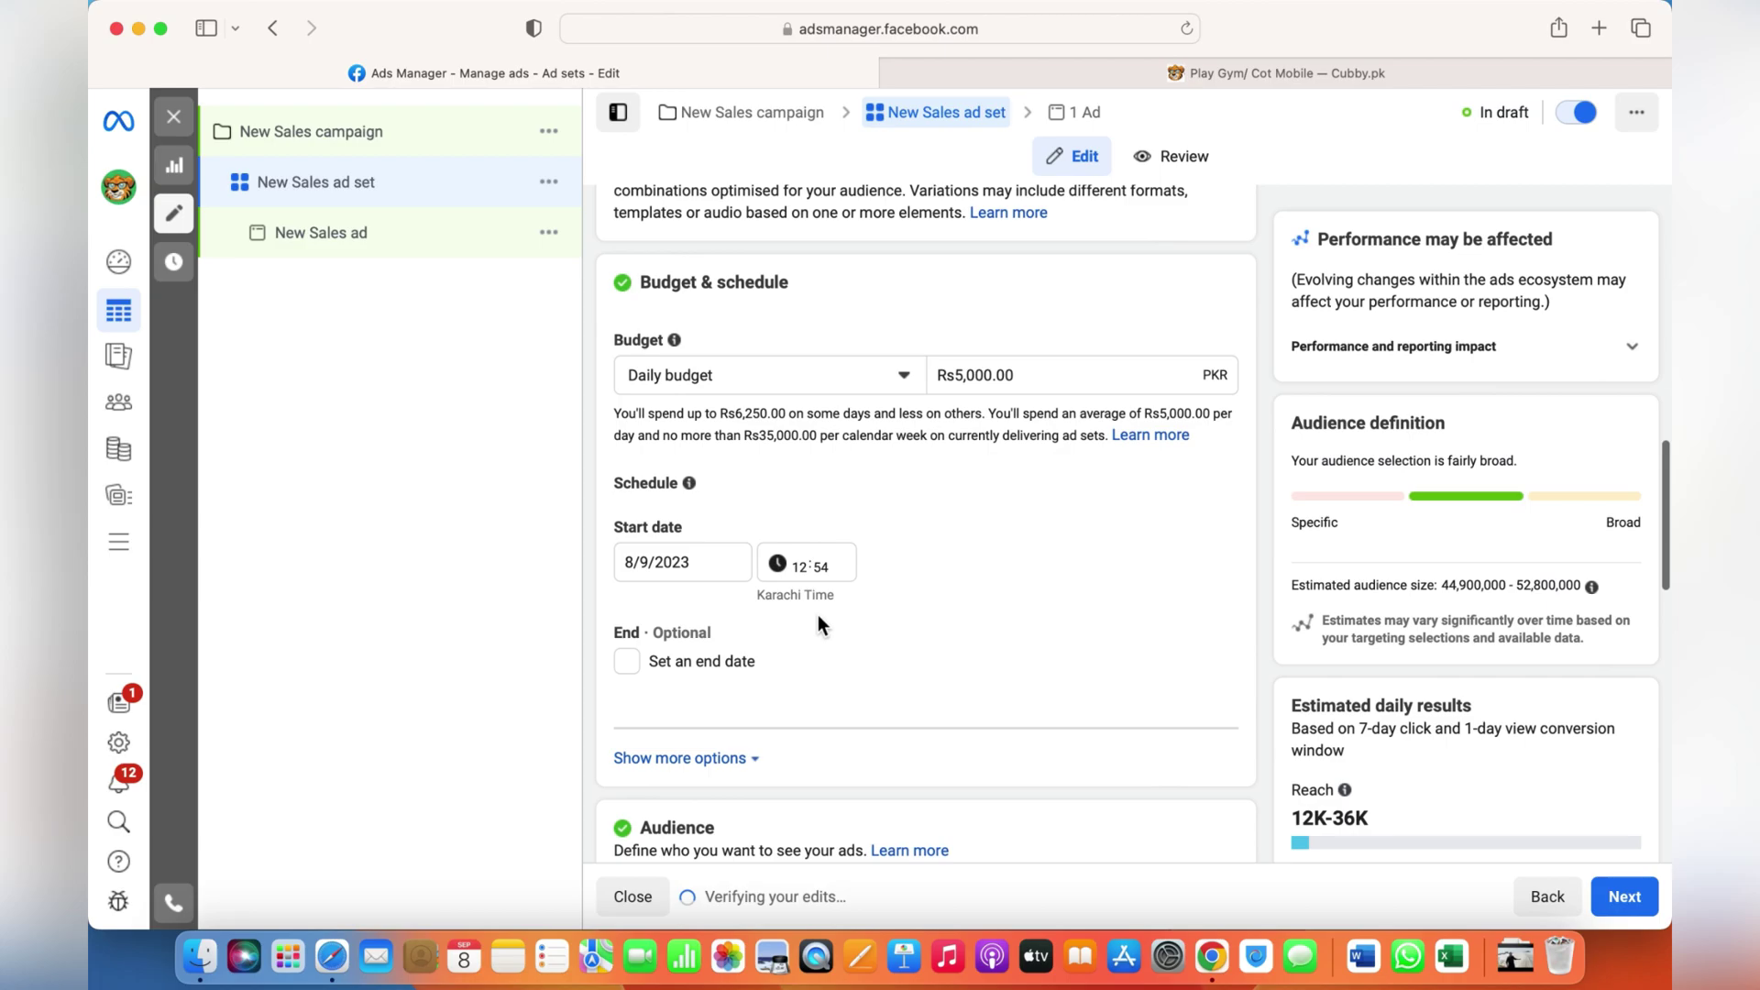
scroll(818, 615, down, 2)
scroll(818, 615, down, 1)
scroll(819, 614, down, 2)
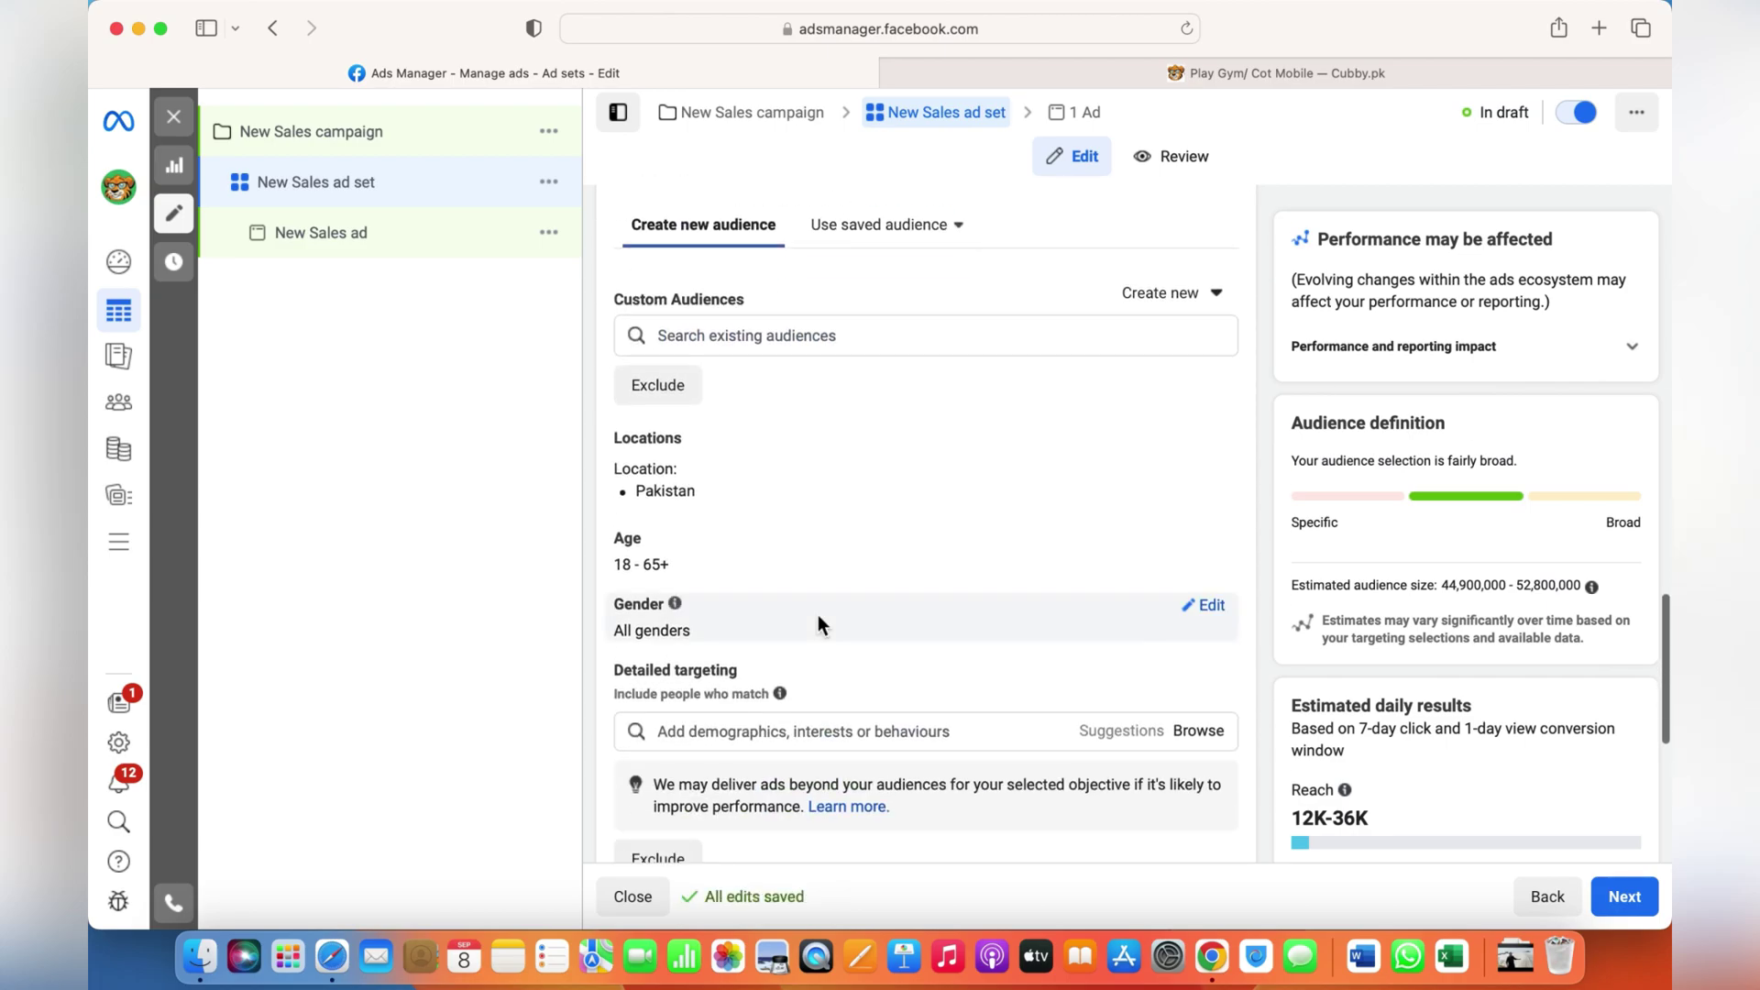
scroll(819, 616, down, 3)
scroll(819, 615, down, 1)
scroll(818, 618, down, 1)
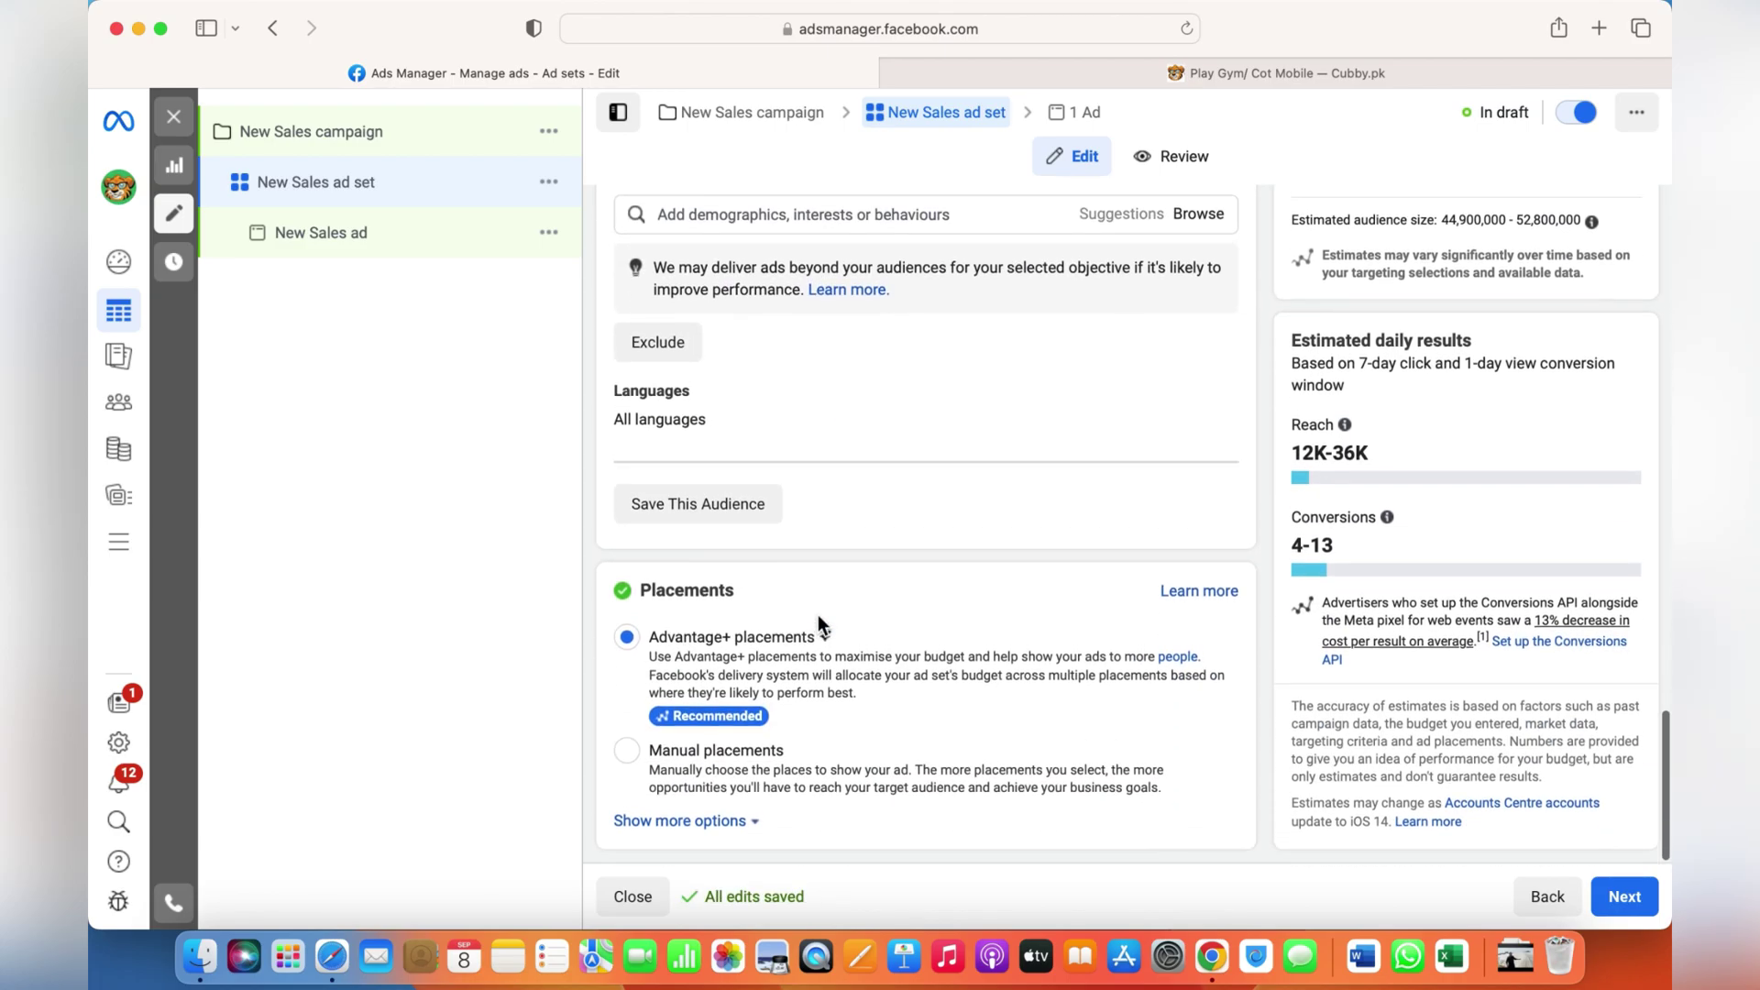
Choose the Collection ad format and write primary text about the New Arrivals range.
click(1635, 909)
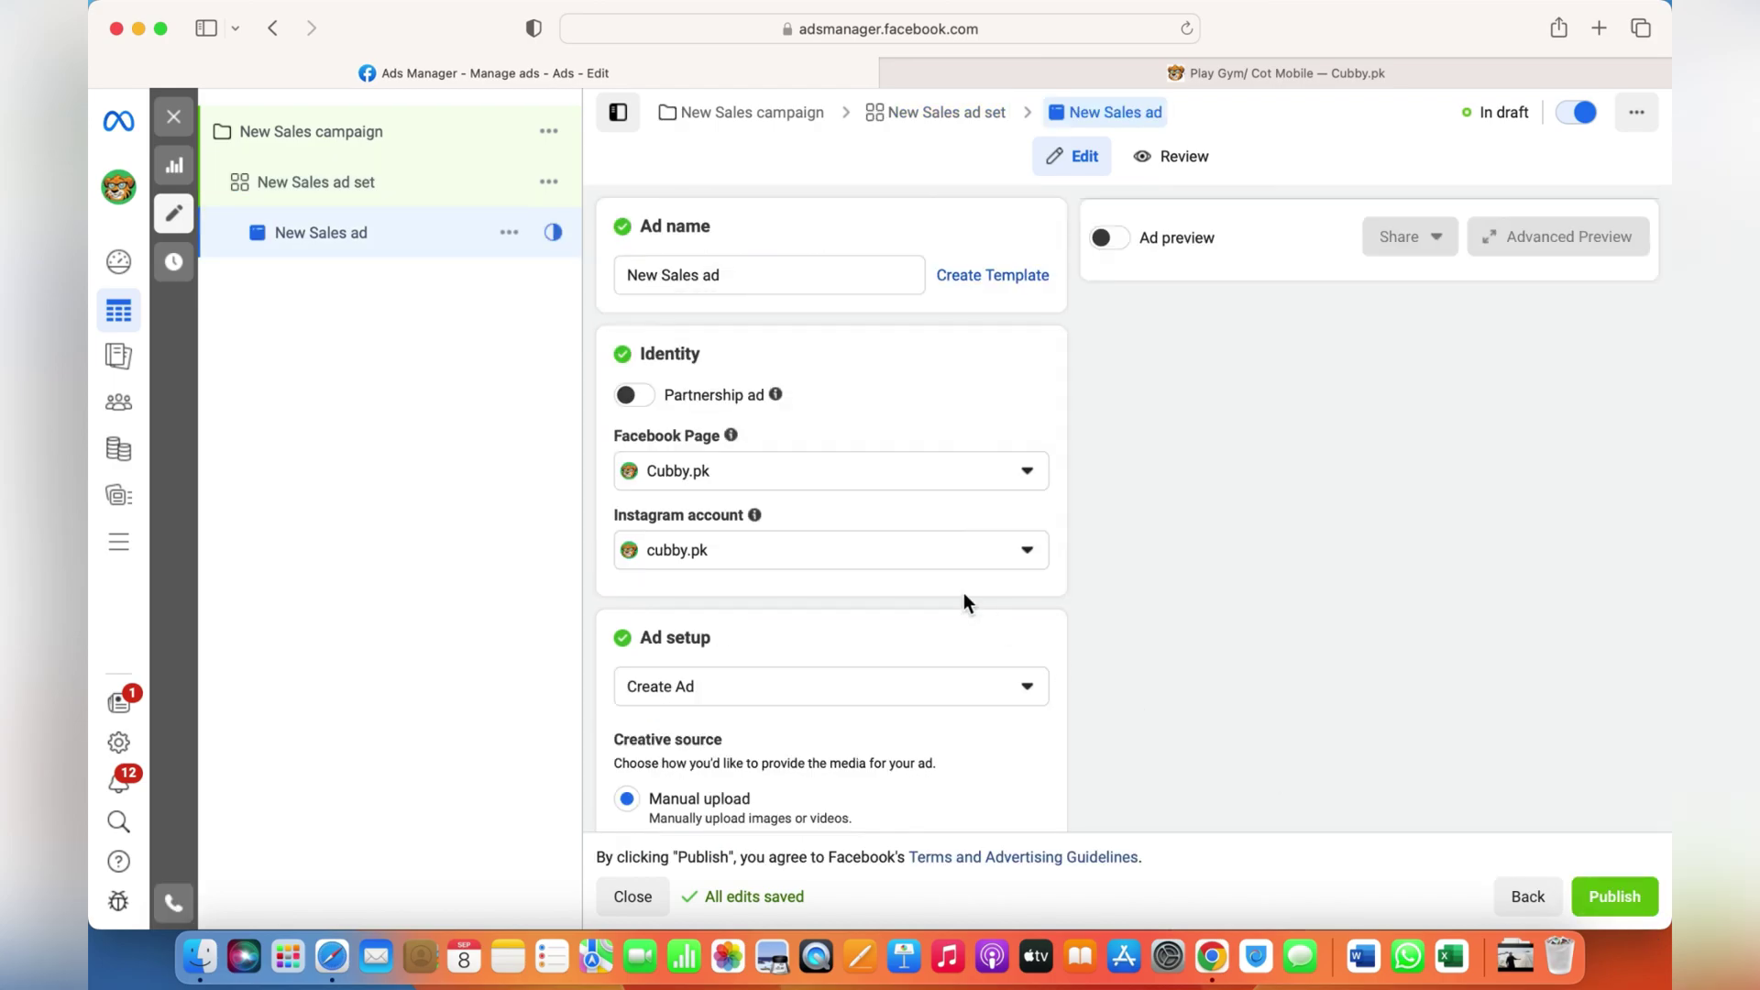
scroll(965, 601, down, 3)
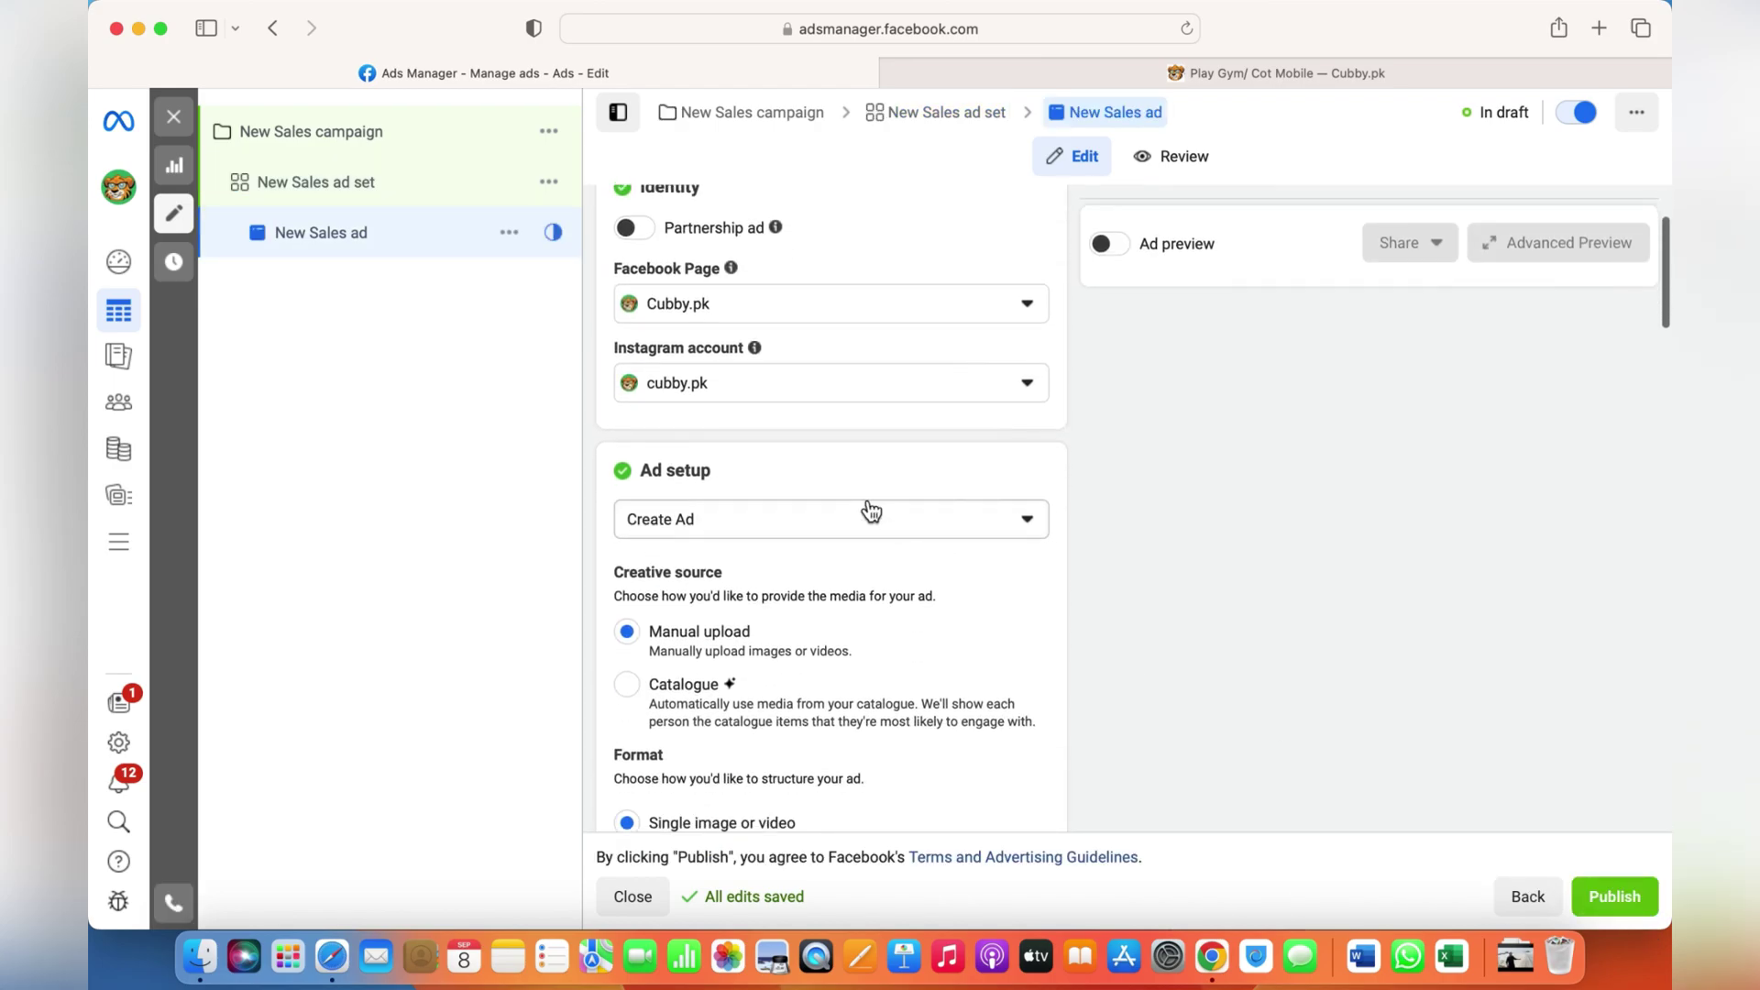
scroll(866, 509, down, 2)
scroll(795, 540, down, 3)
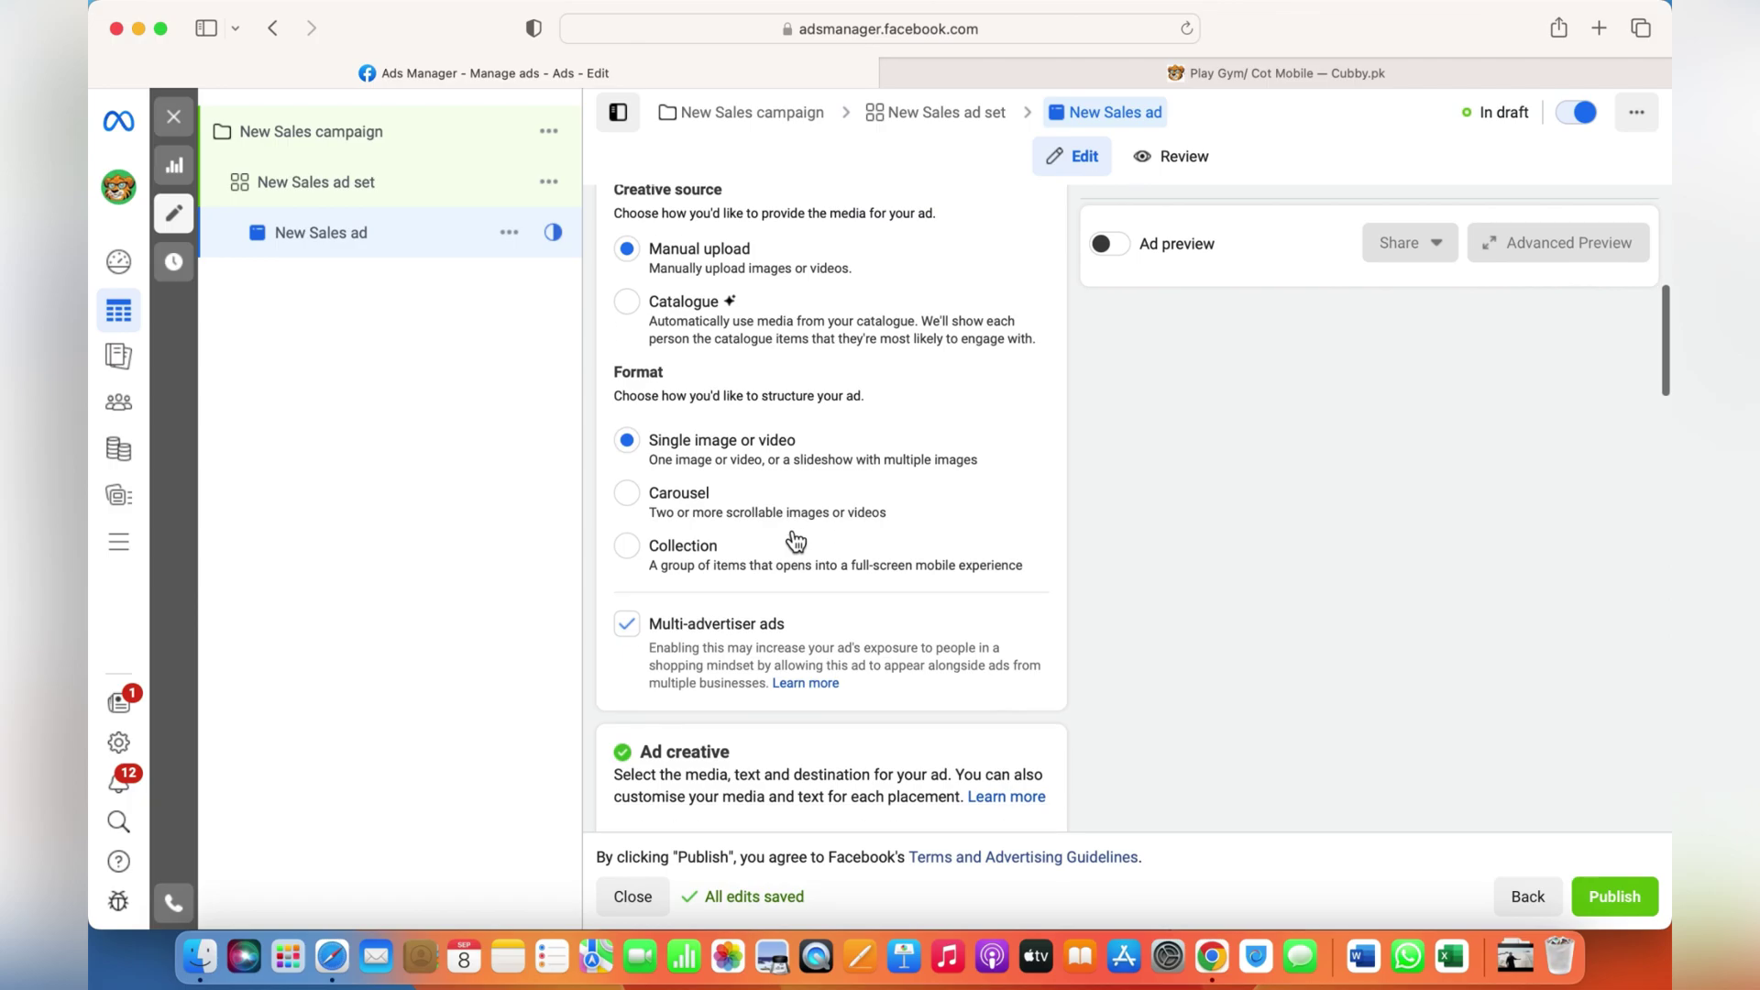
click(629, 547)
scroll(863, 551, down, 5)
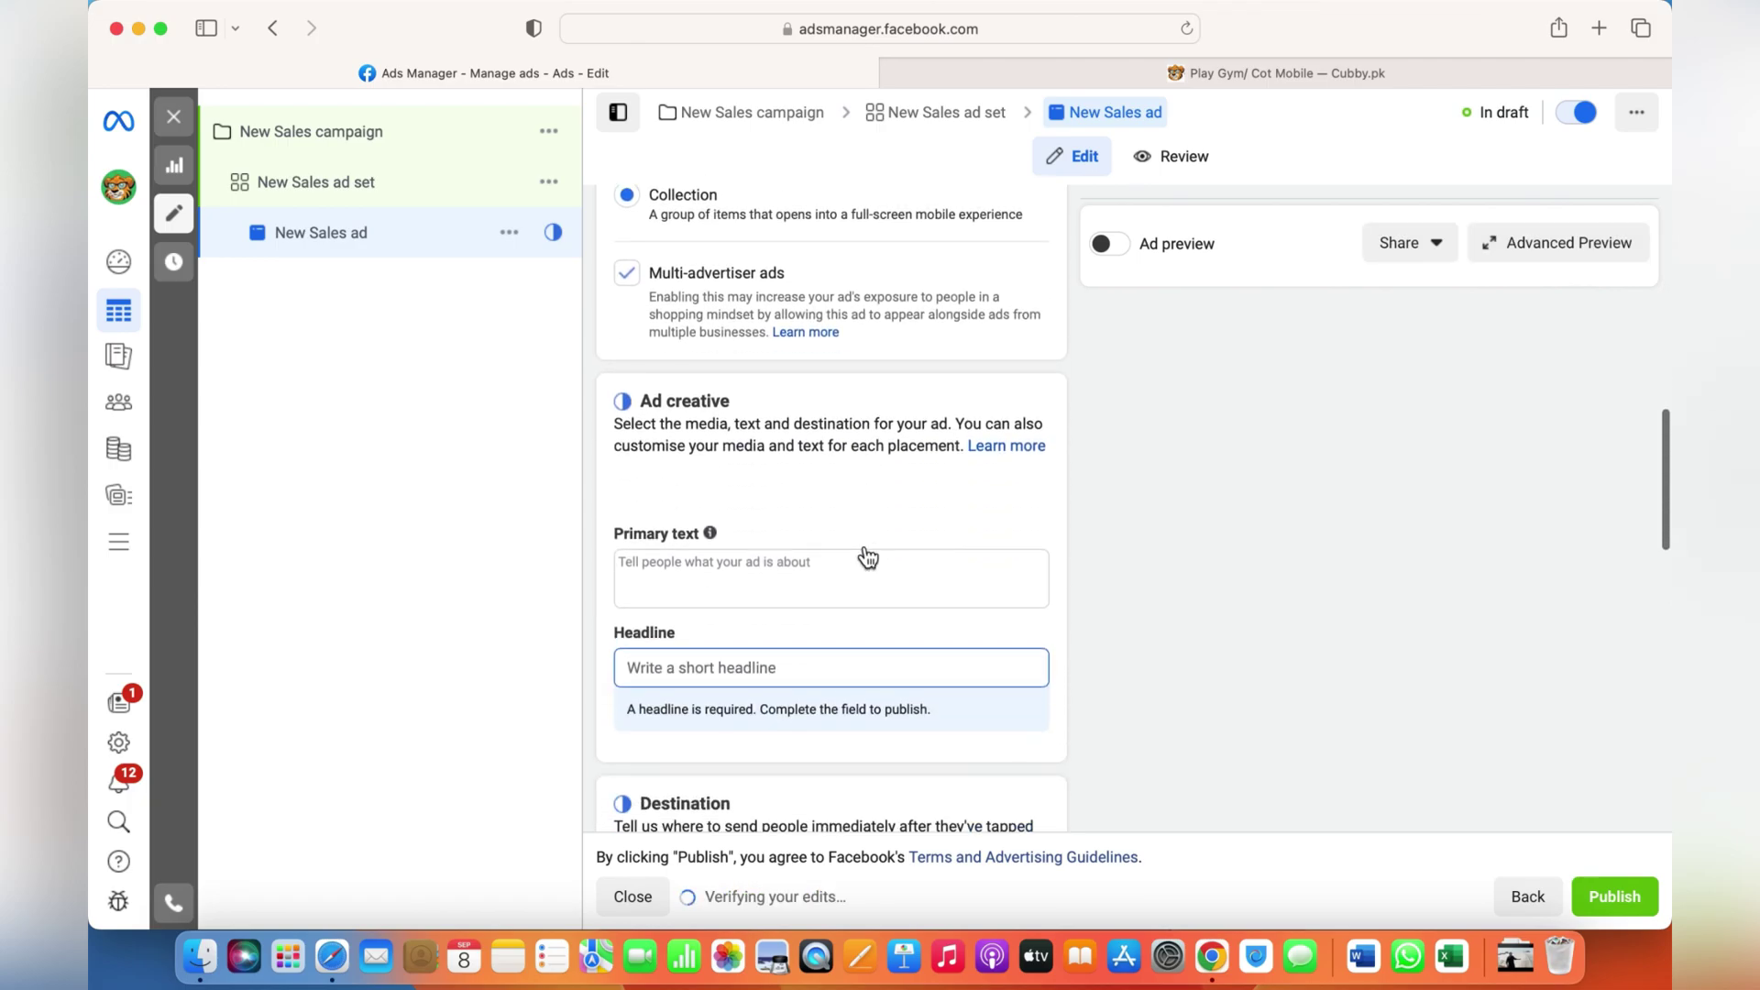
scroll(863, 545, down, 2)
click(768, 349)
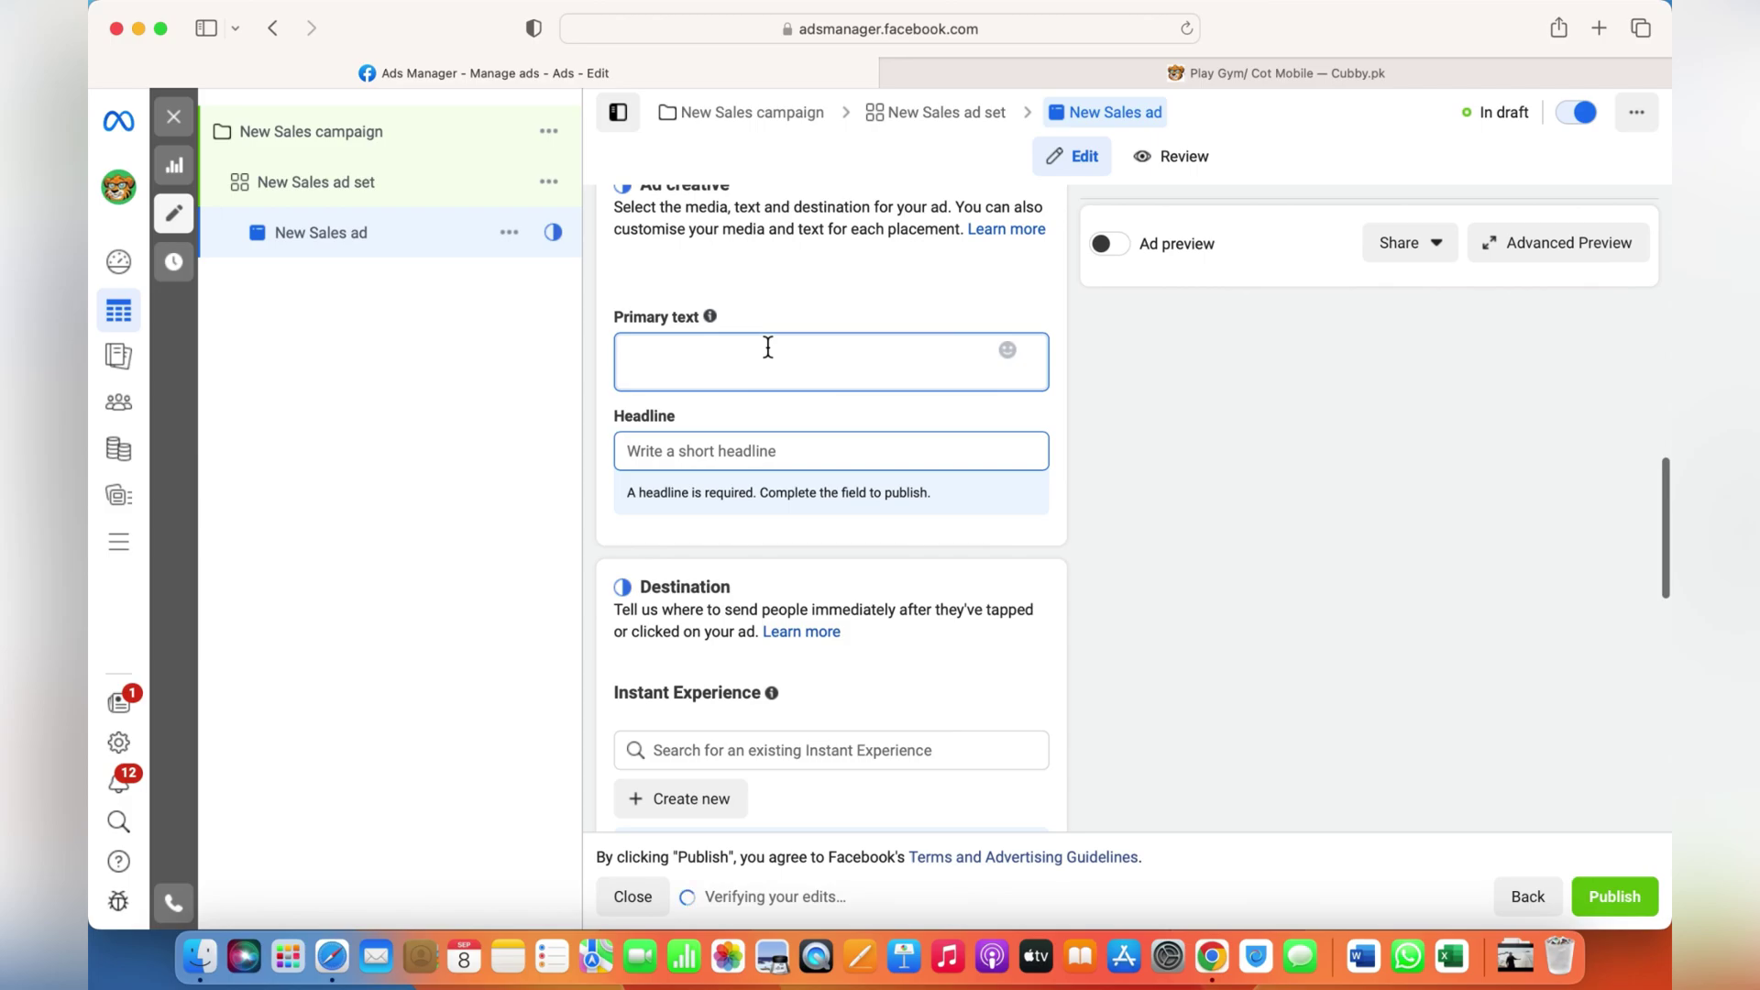
text(Check oo)
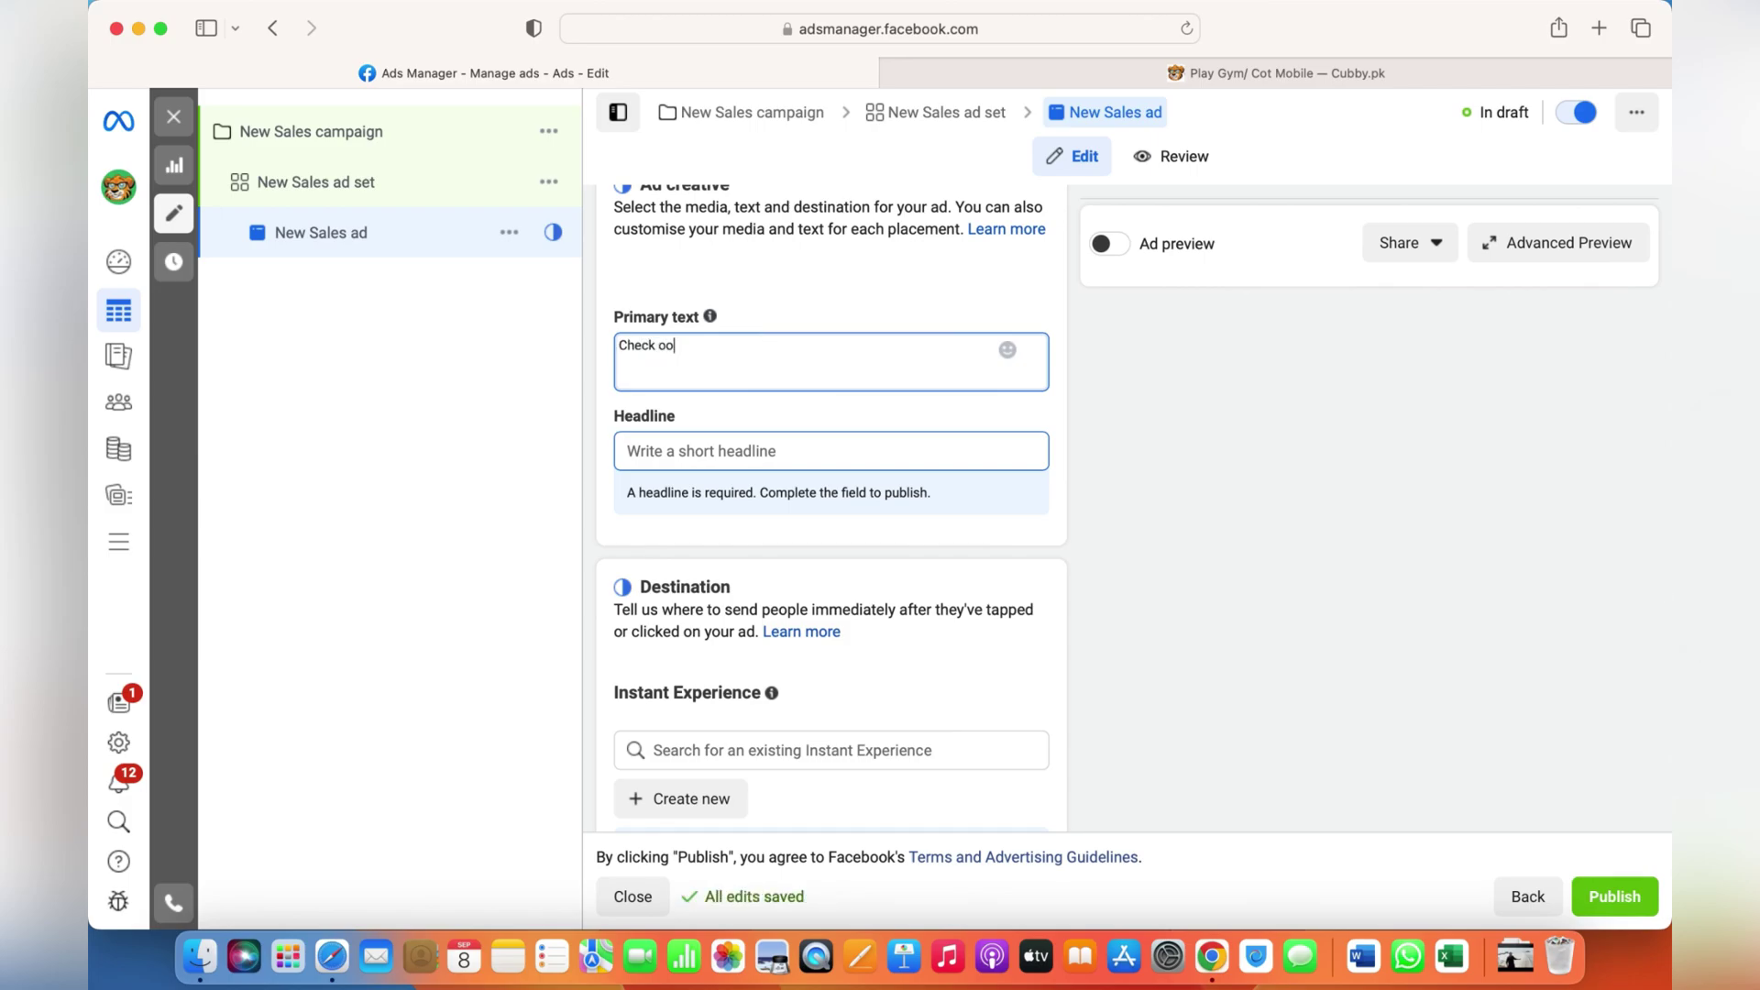
key(BackSpace)
text(ur raan)
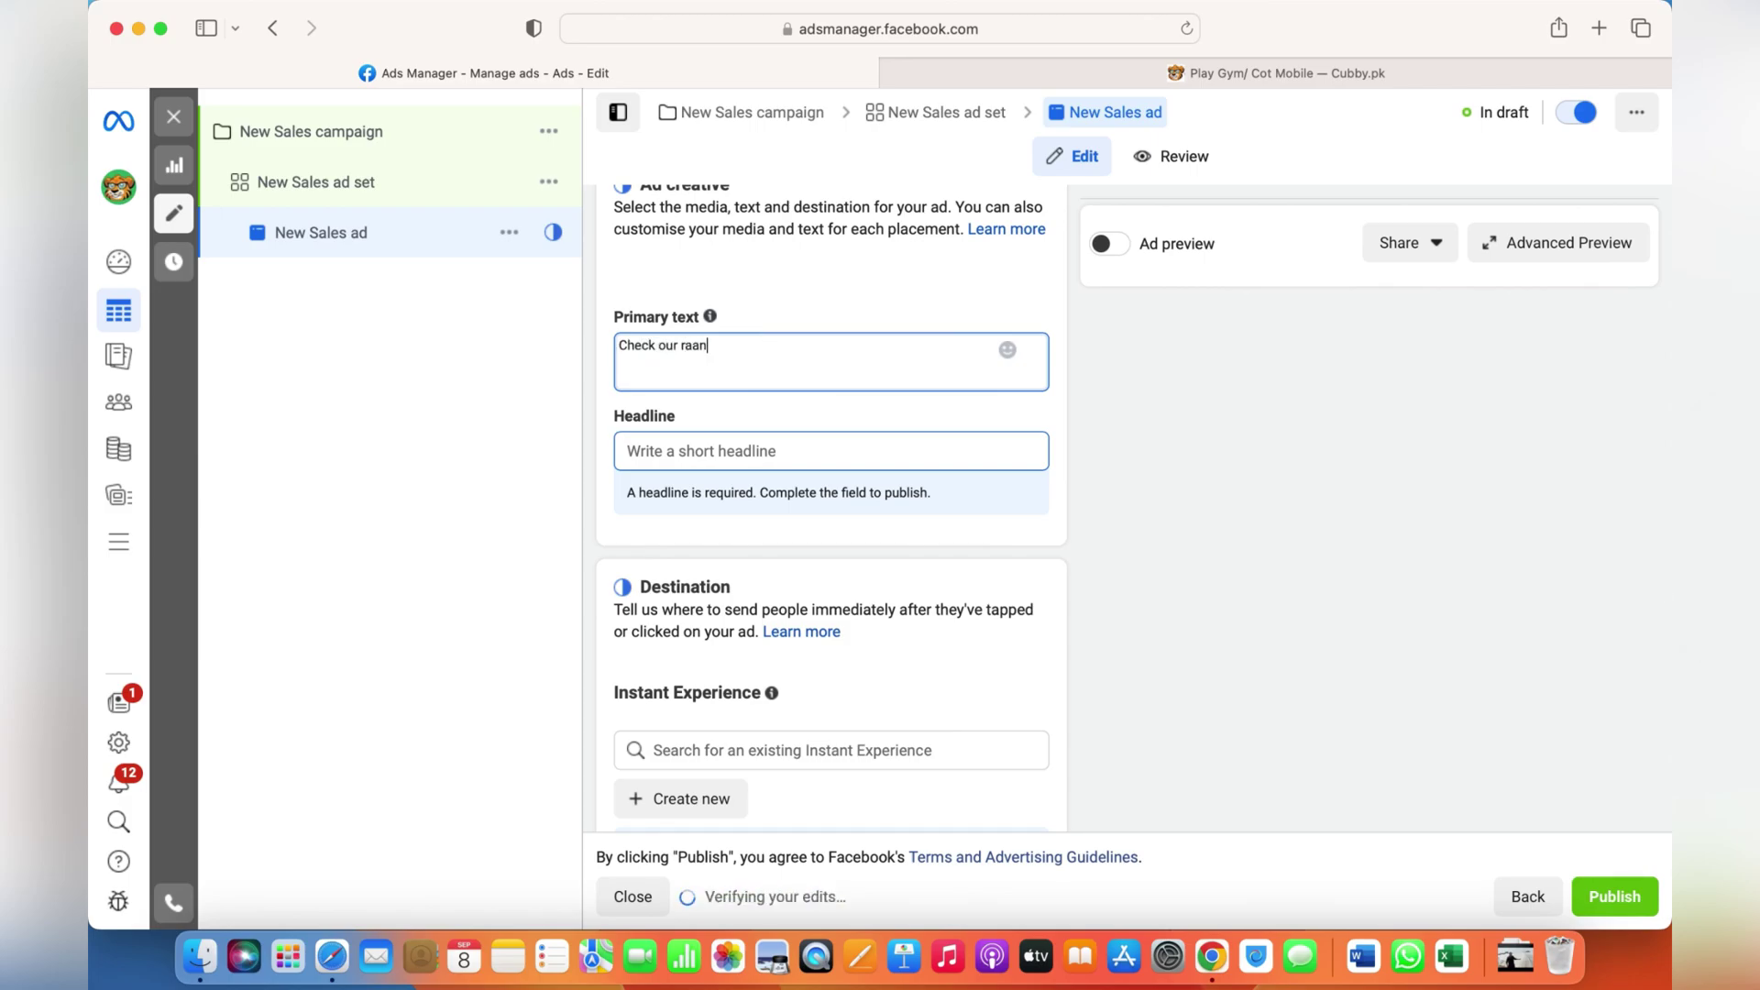
key(BackSpace)
key(BackSpace)
text(nge)
key(BackSpace)
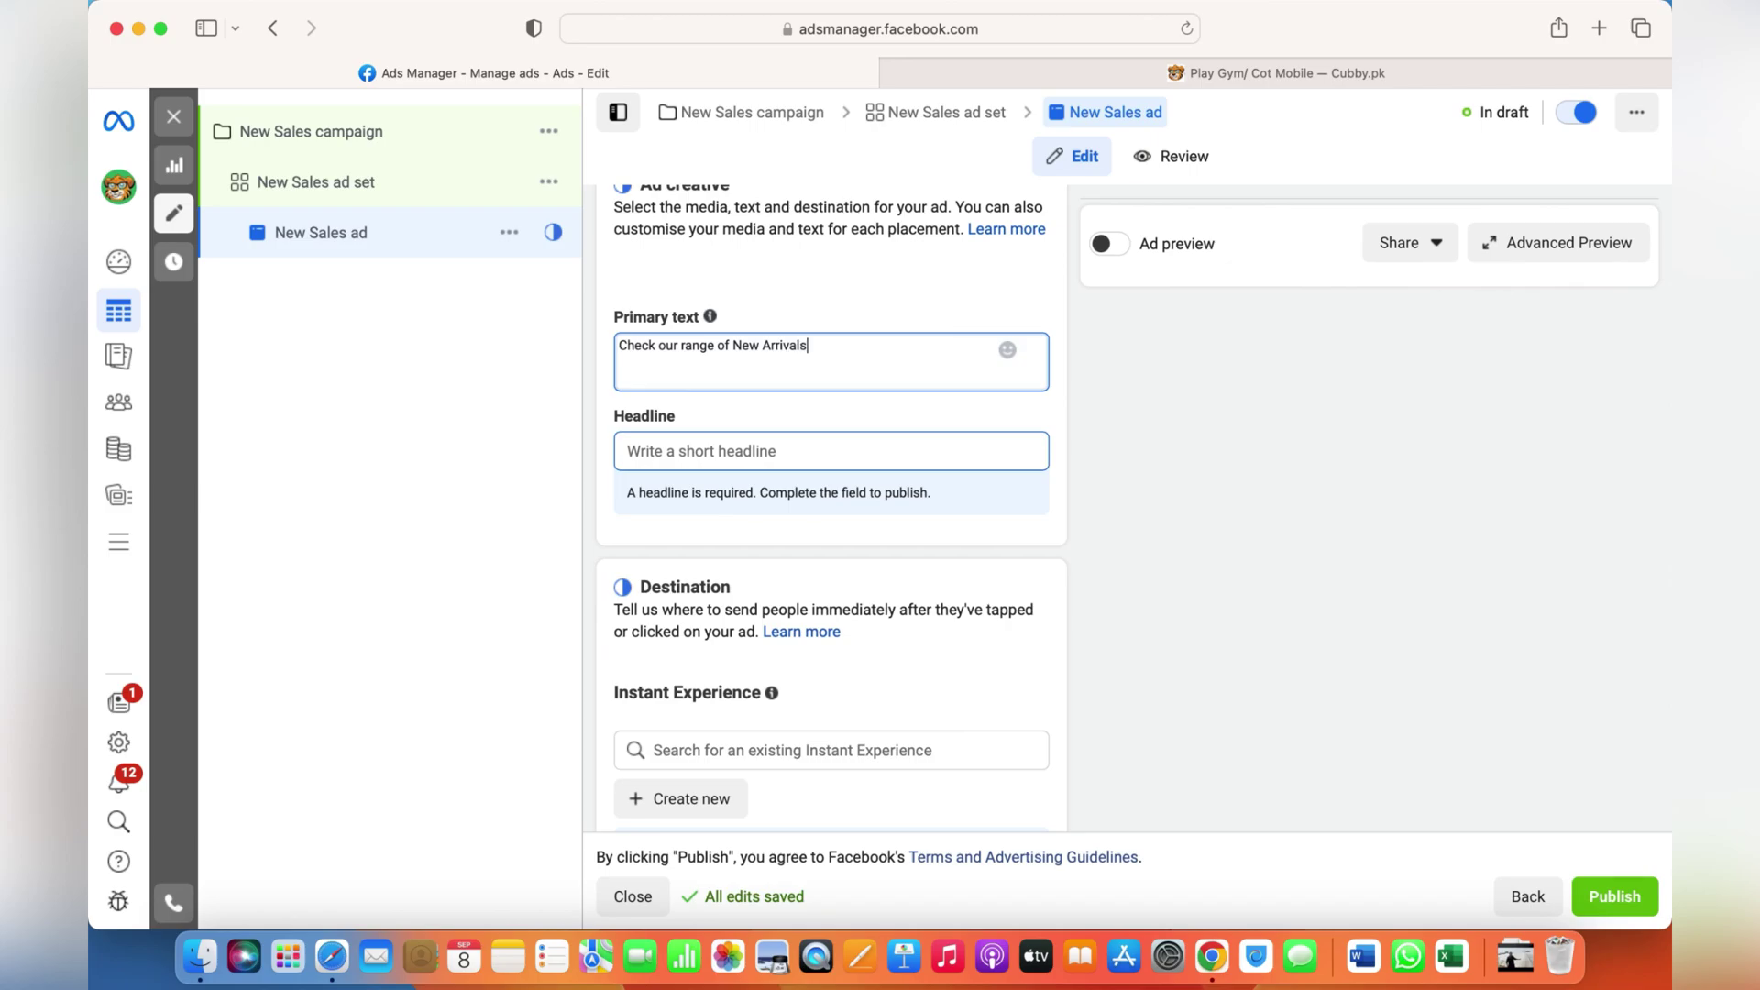
text(.)
Set the ad headline to '7 Days Refund Policy'.
click(730, 451)
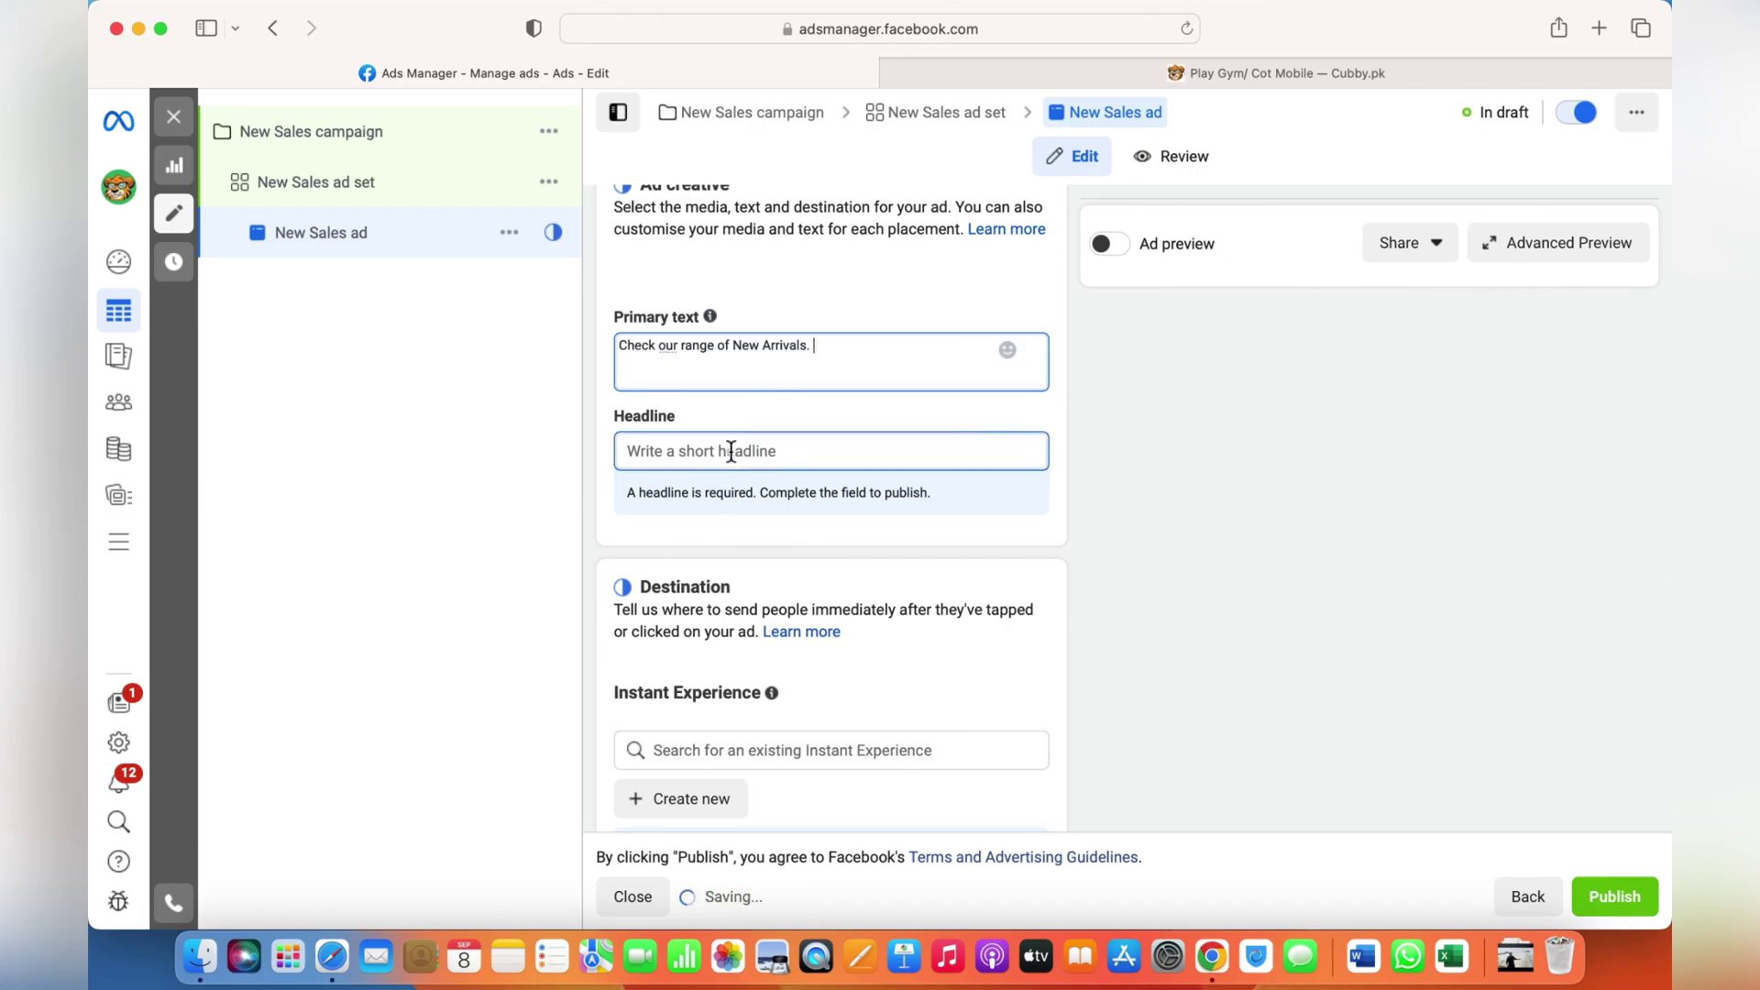
text(C)
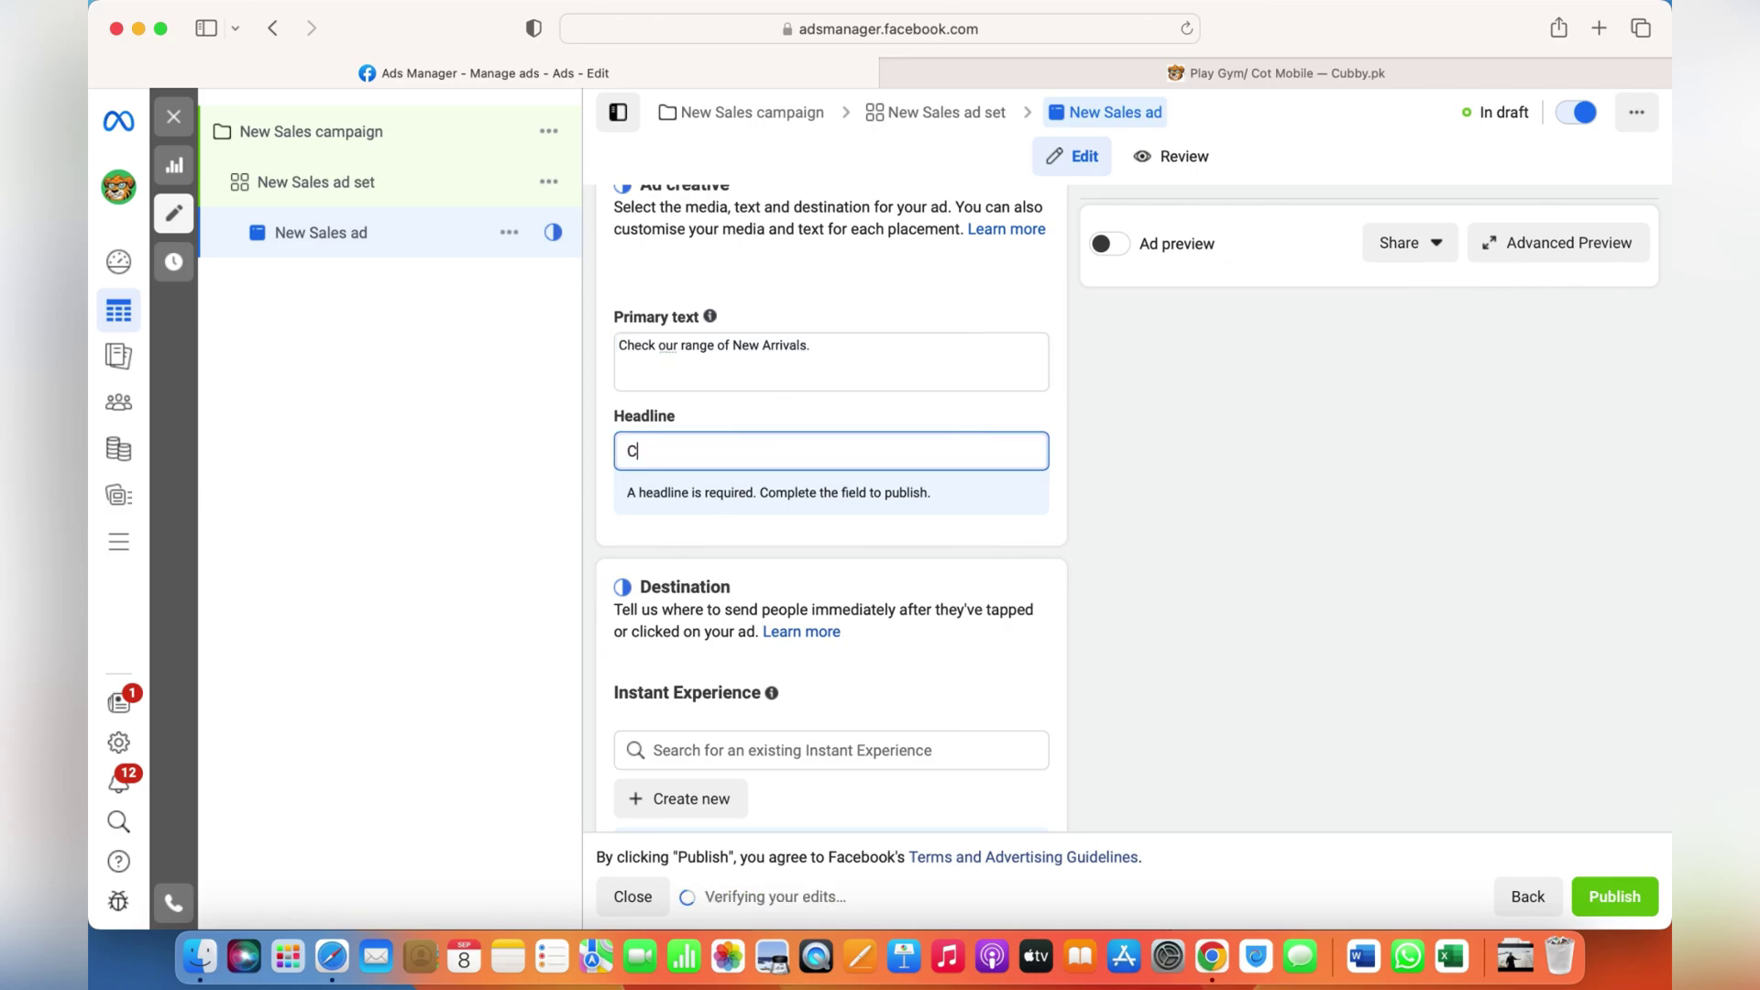
key(BackSpace)
key(BackSpace)
key(BackSpace)
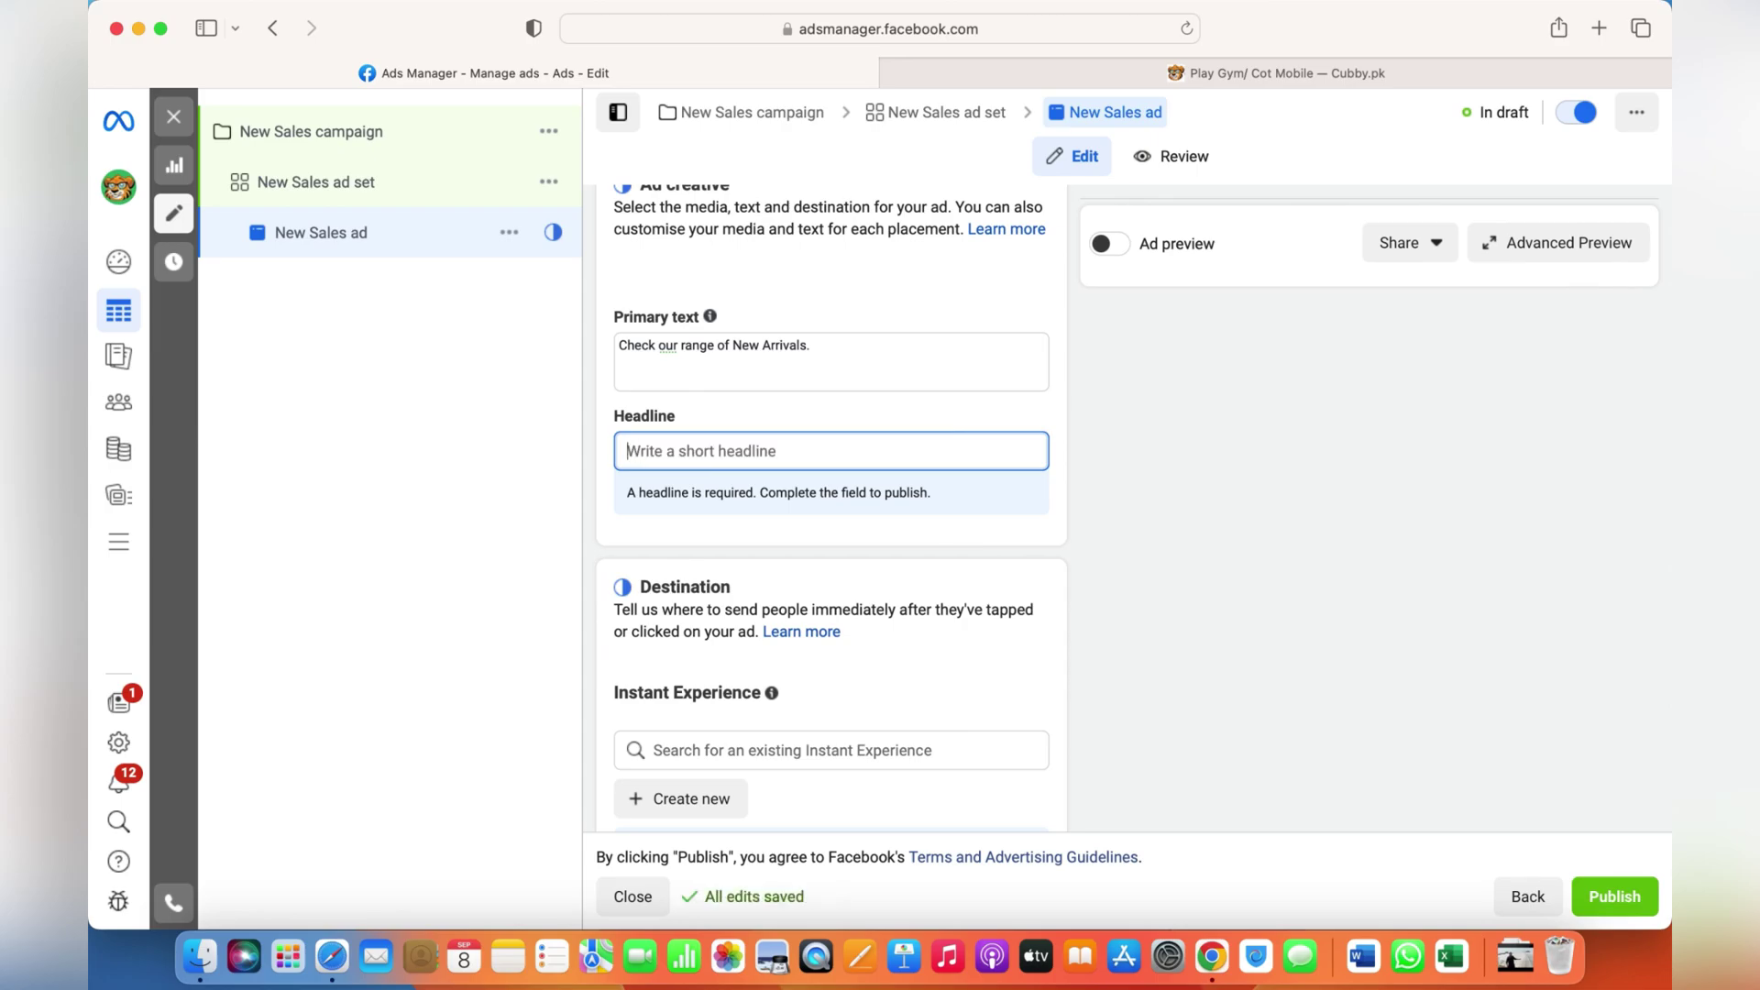
text(7 Days)
text( Refund Policy)
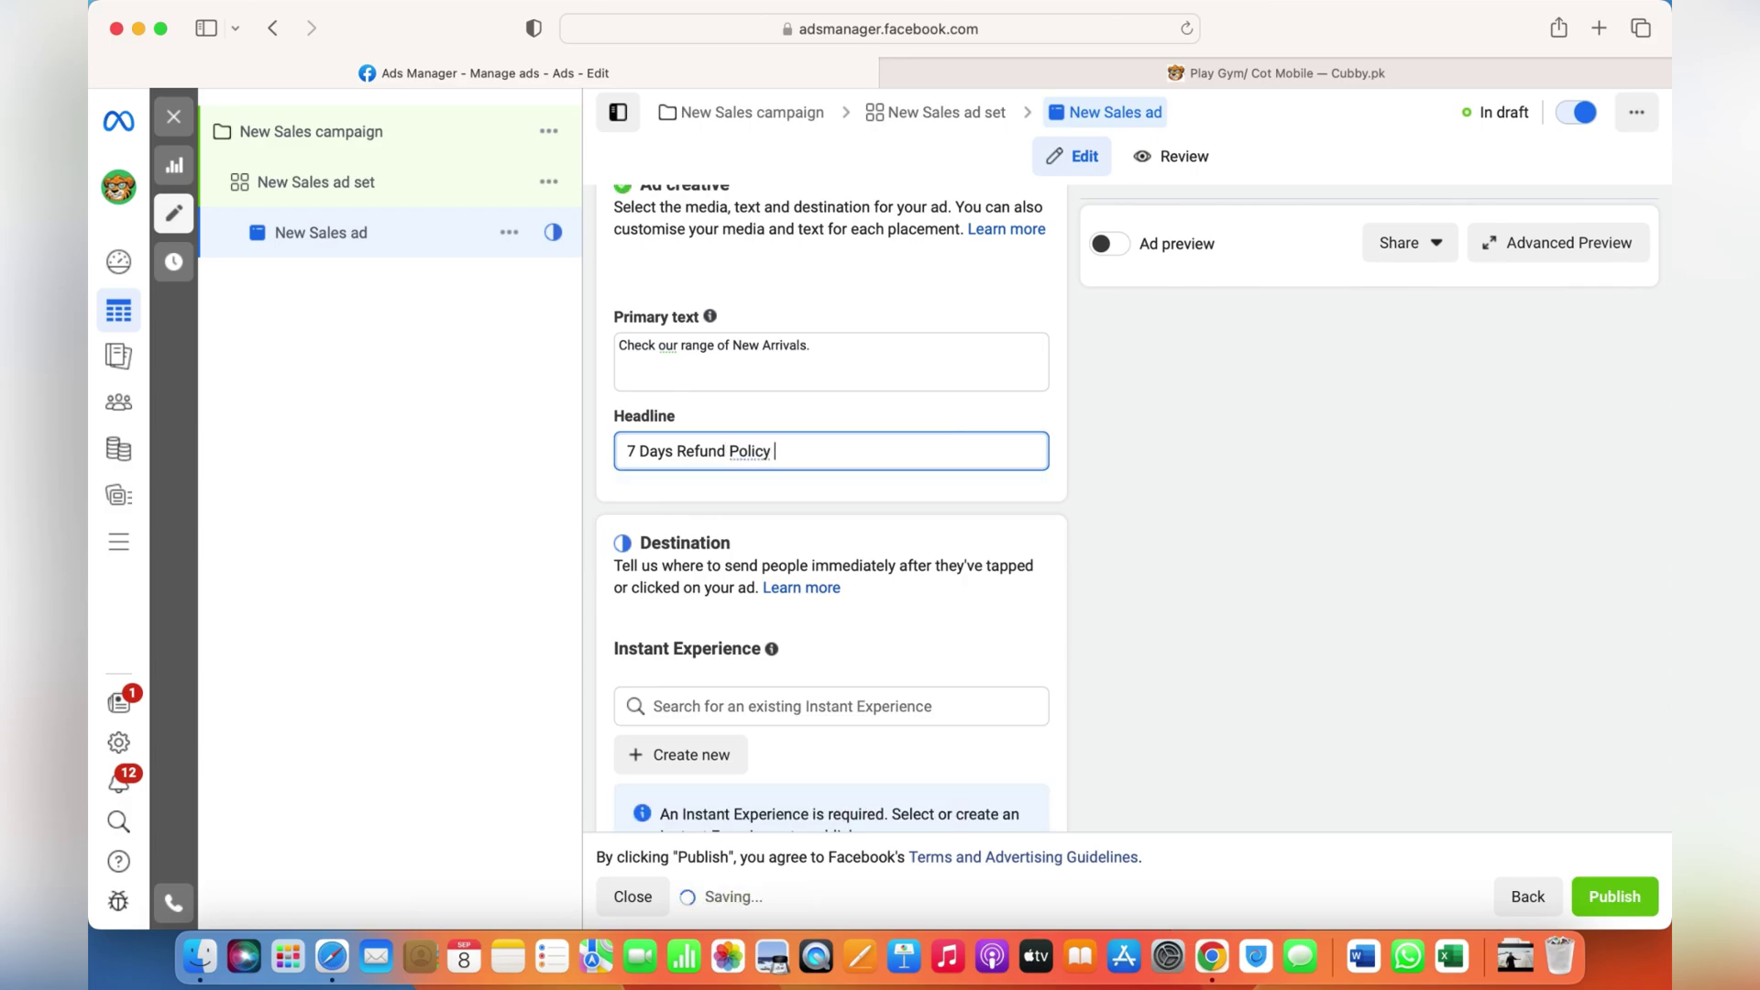
scroll(766, 580, down, 2)
scroll(701, 609, down, 3)
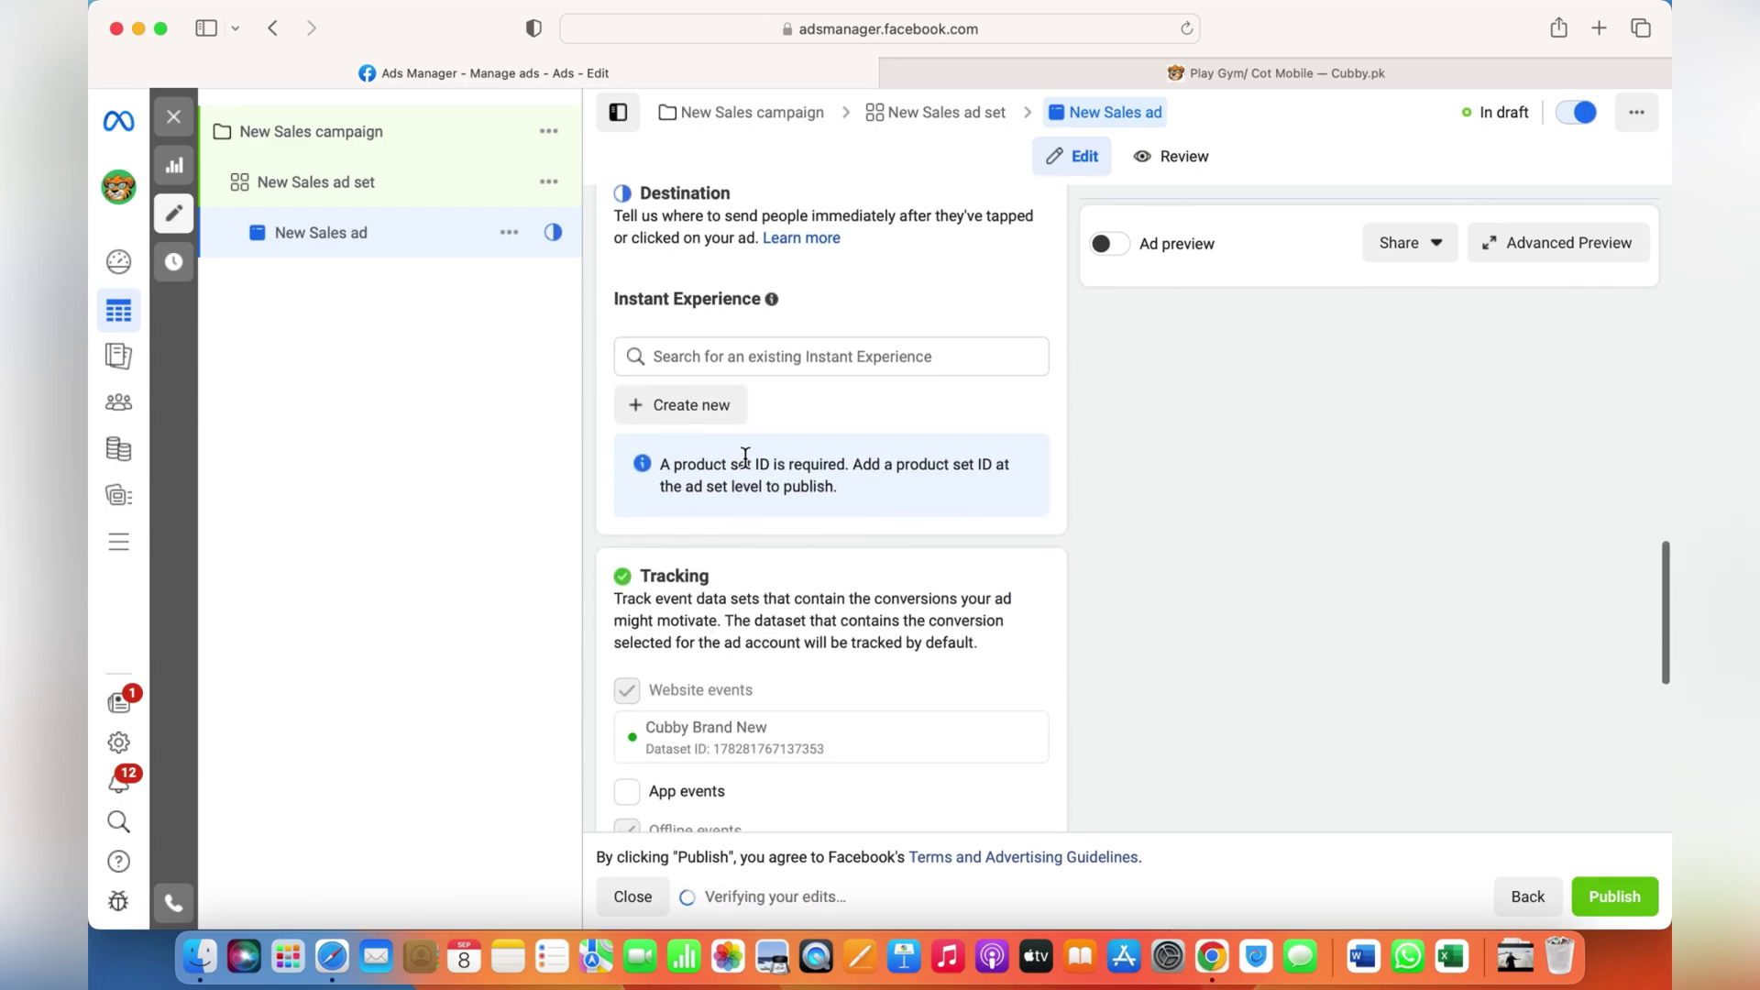
Start a new Storefront instant experience and review the available catalogues.
click(724, 419)
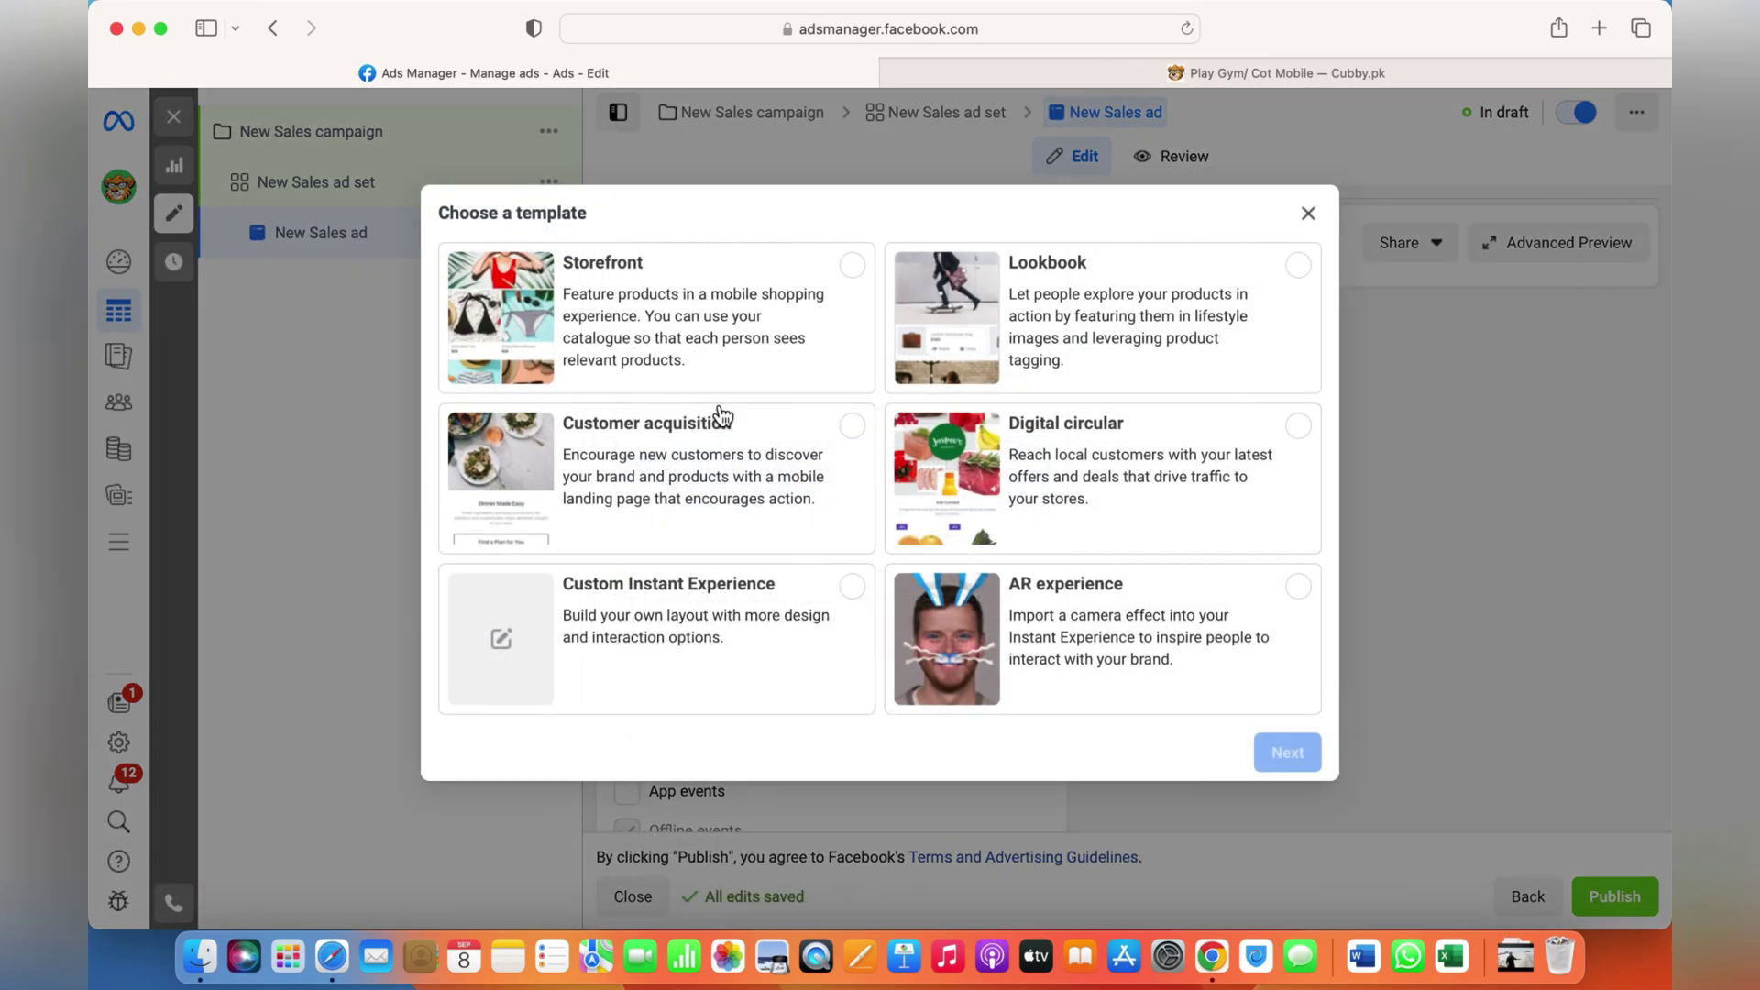
click(677, 317)
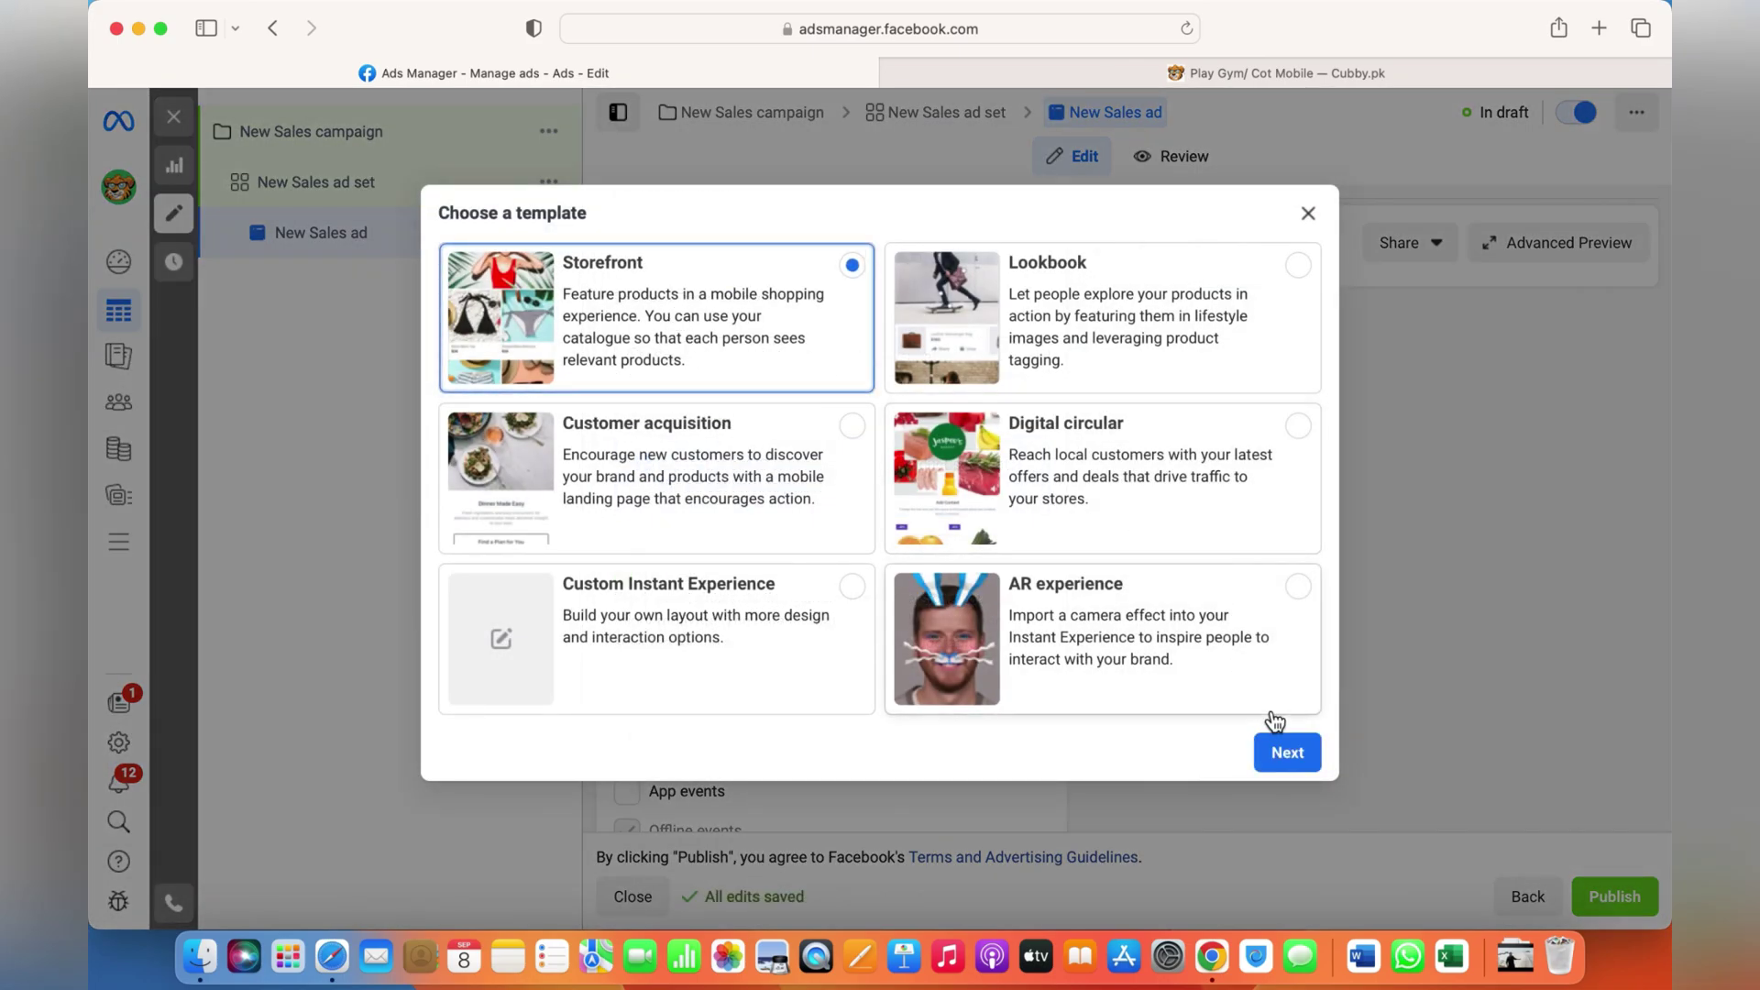
click(1285, 752)
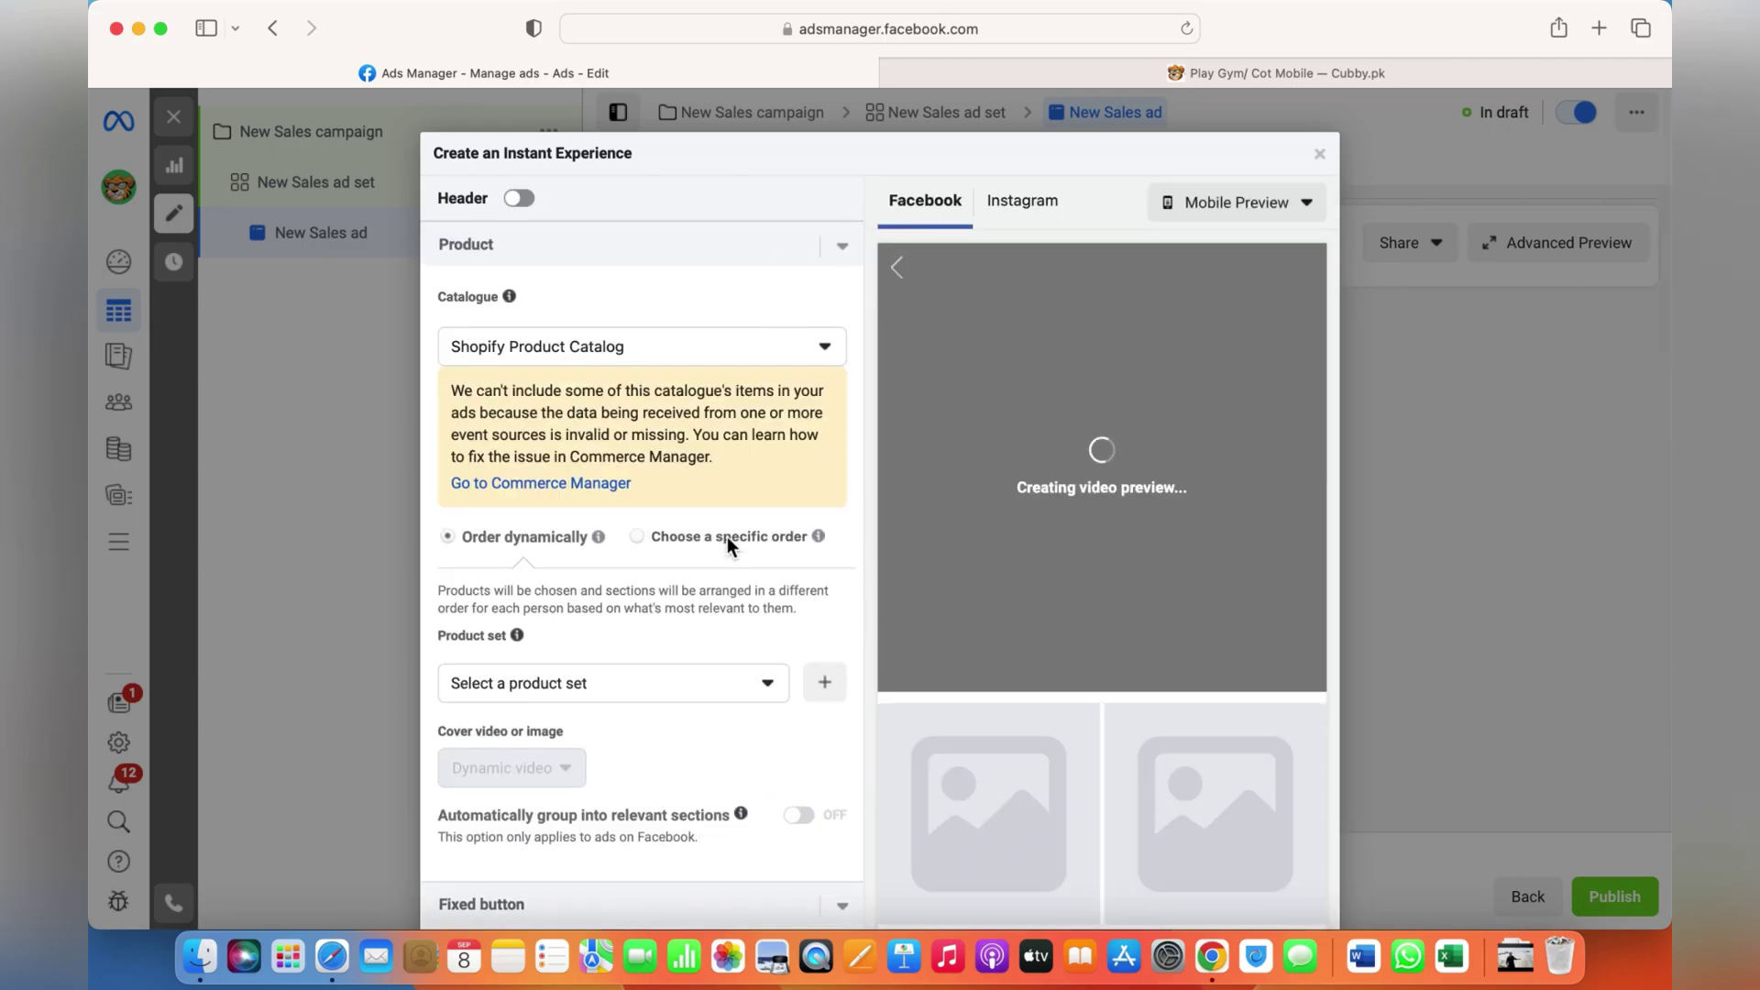
click(711, 356)
mouse_move(613, 476)
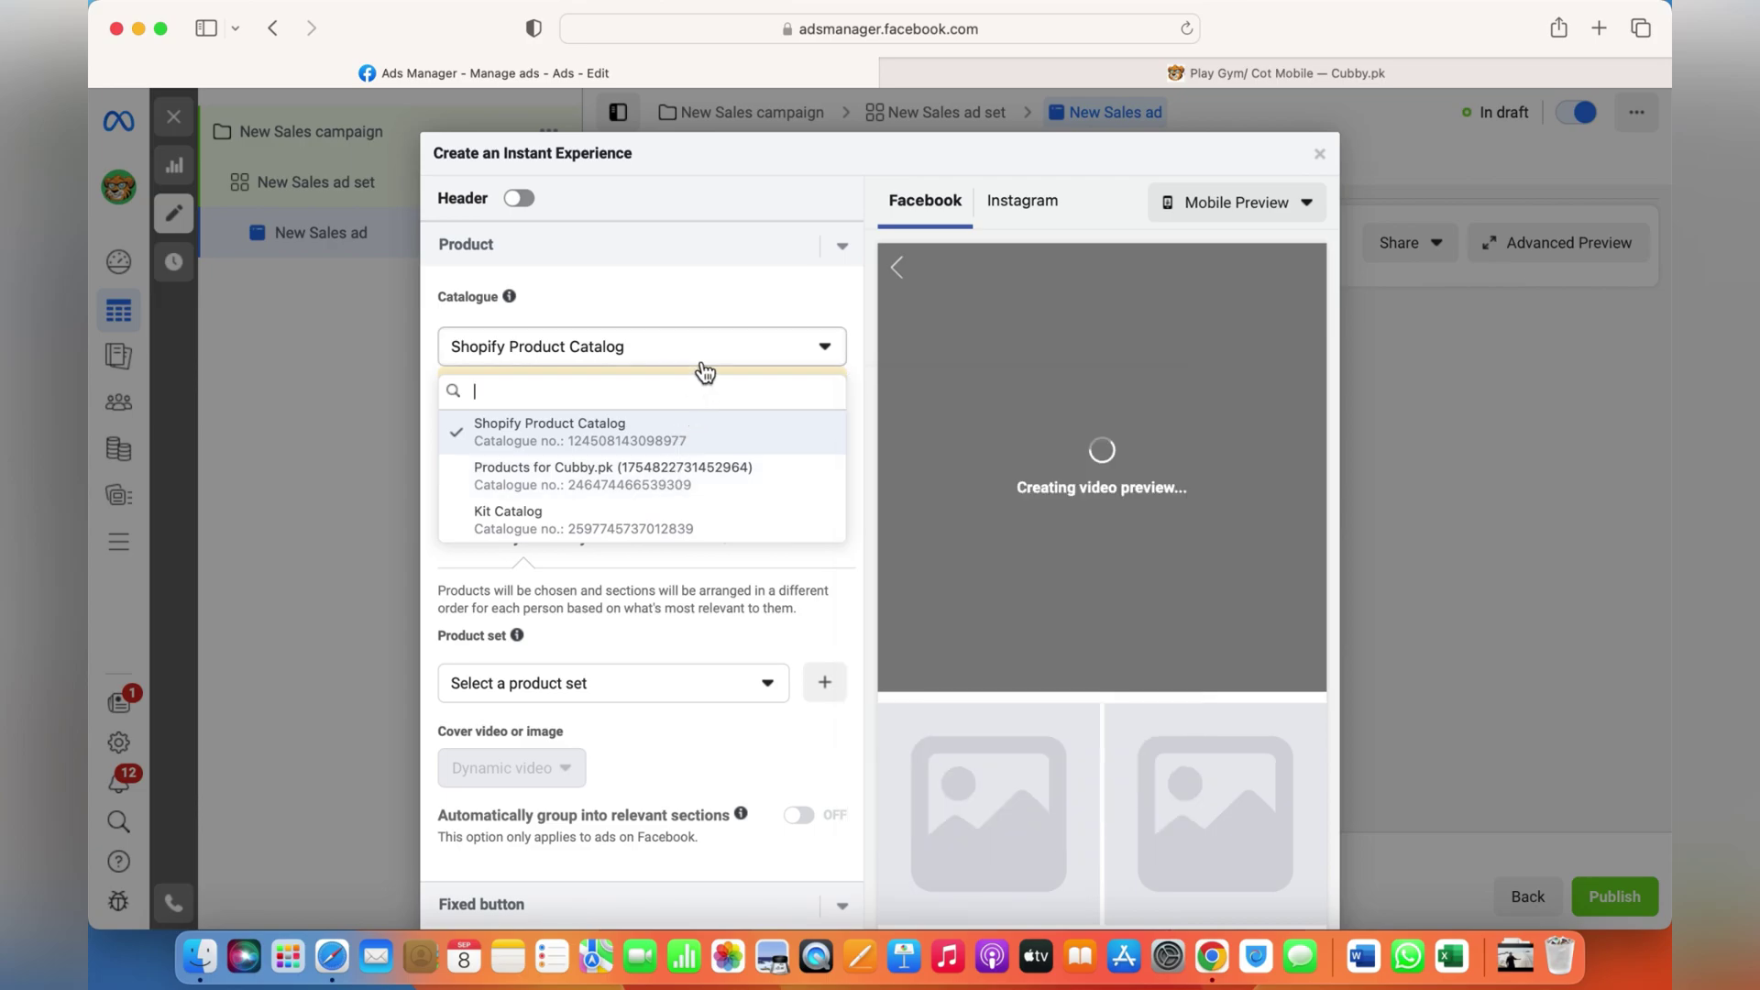
click(723, 300)
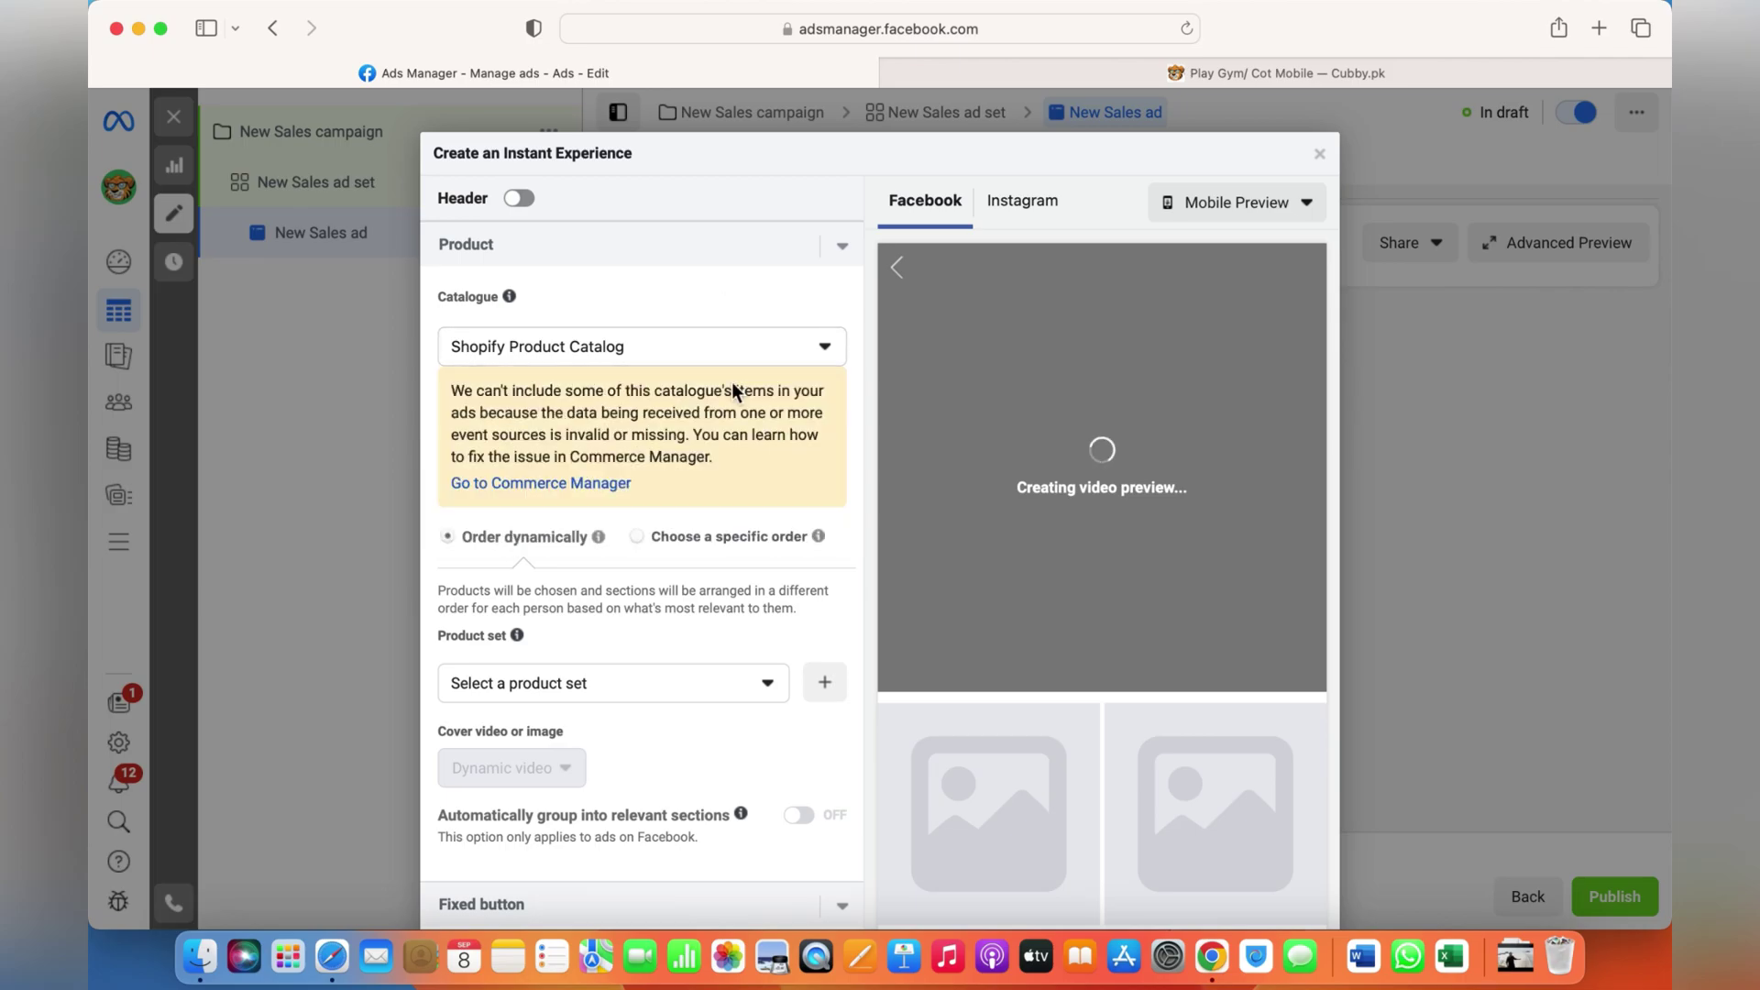
scroll(732, 386, down, 2)
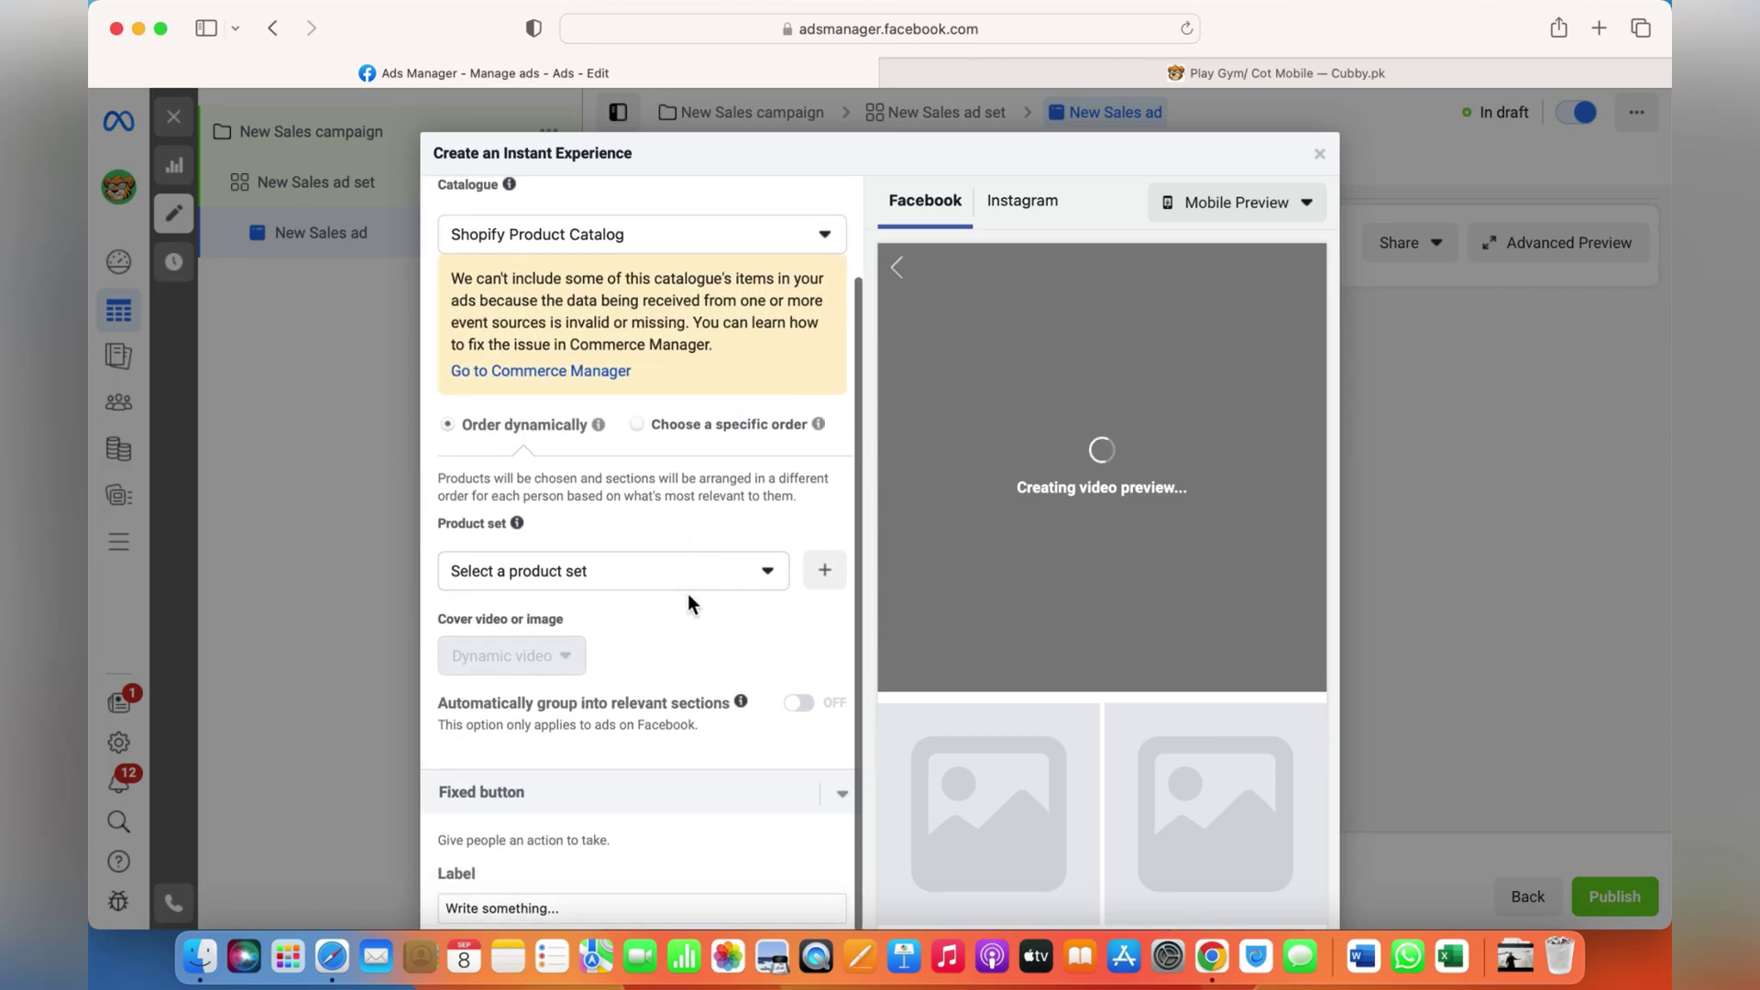
Switch the catalogue to Products for Cubby.pk and list its product sets.
click(692, 572)
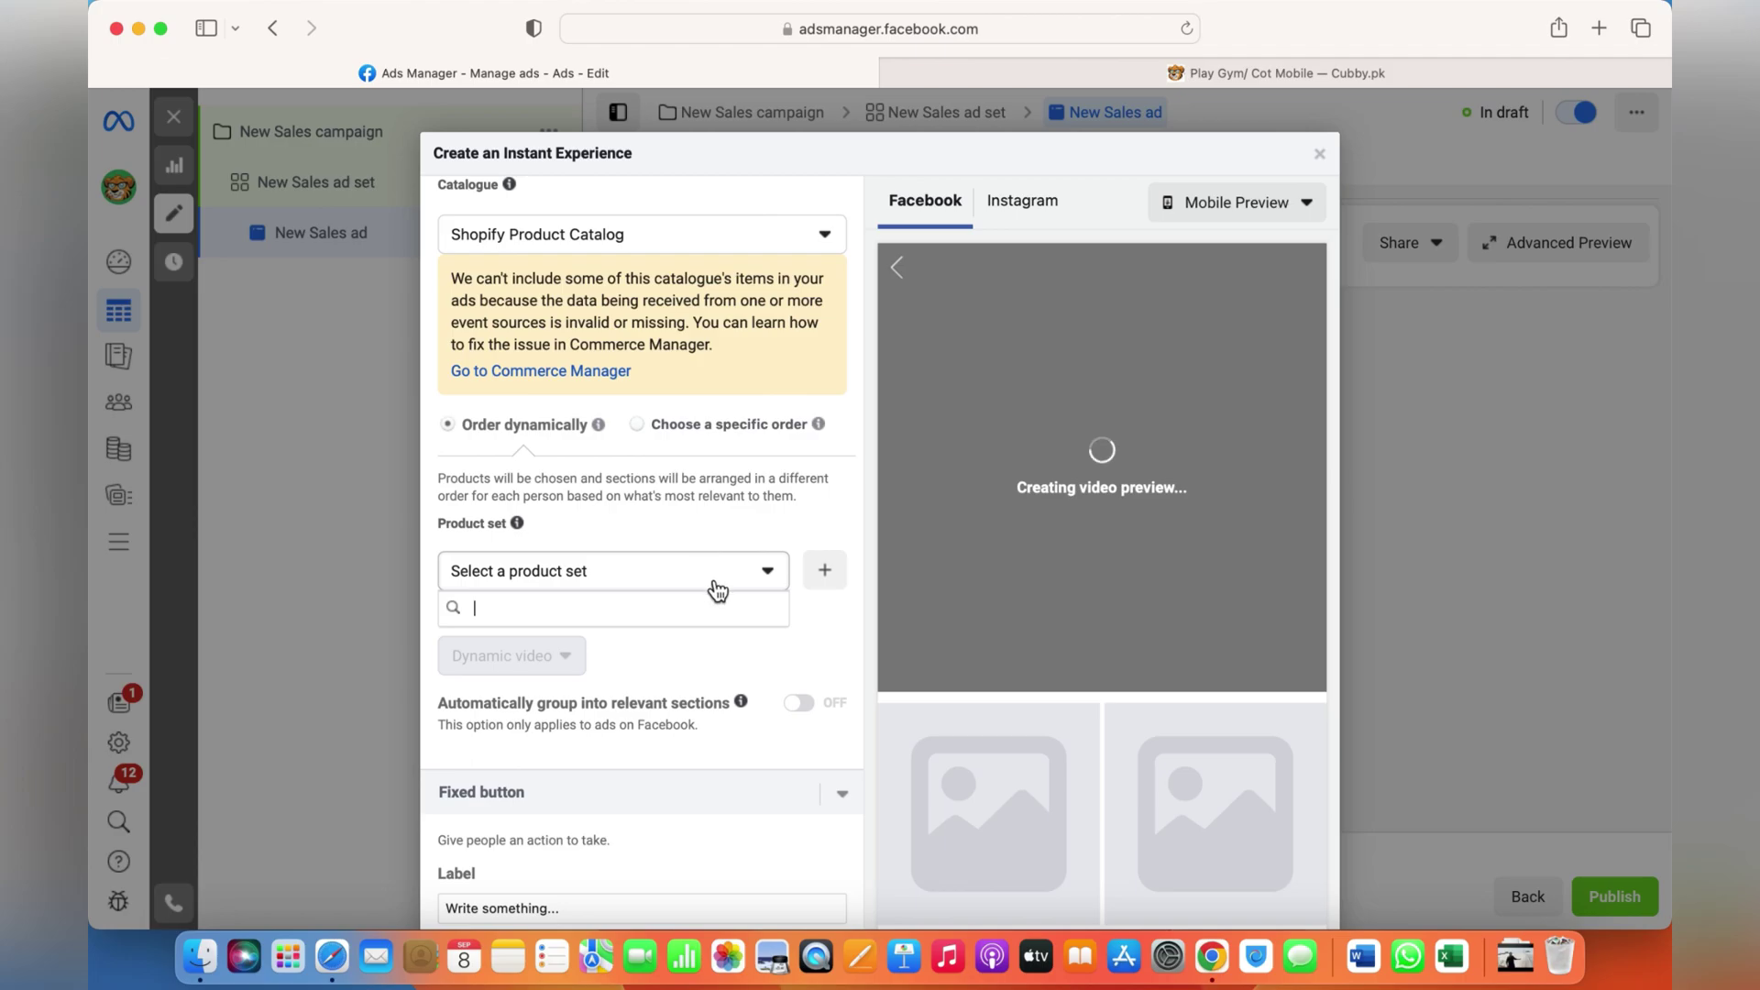
click(738, 586)
click(739, 587)
scroll(730, 550, up, 2)
click(669, 364)
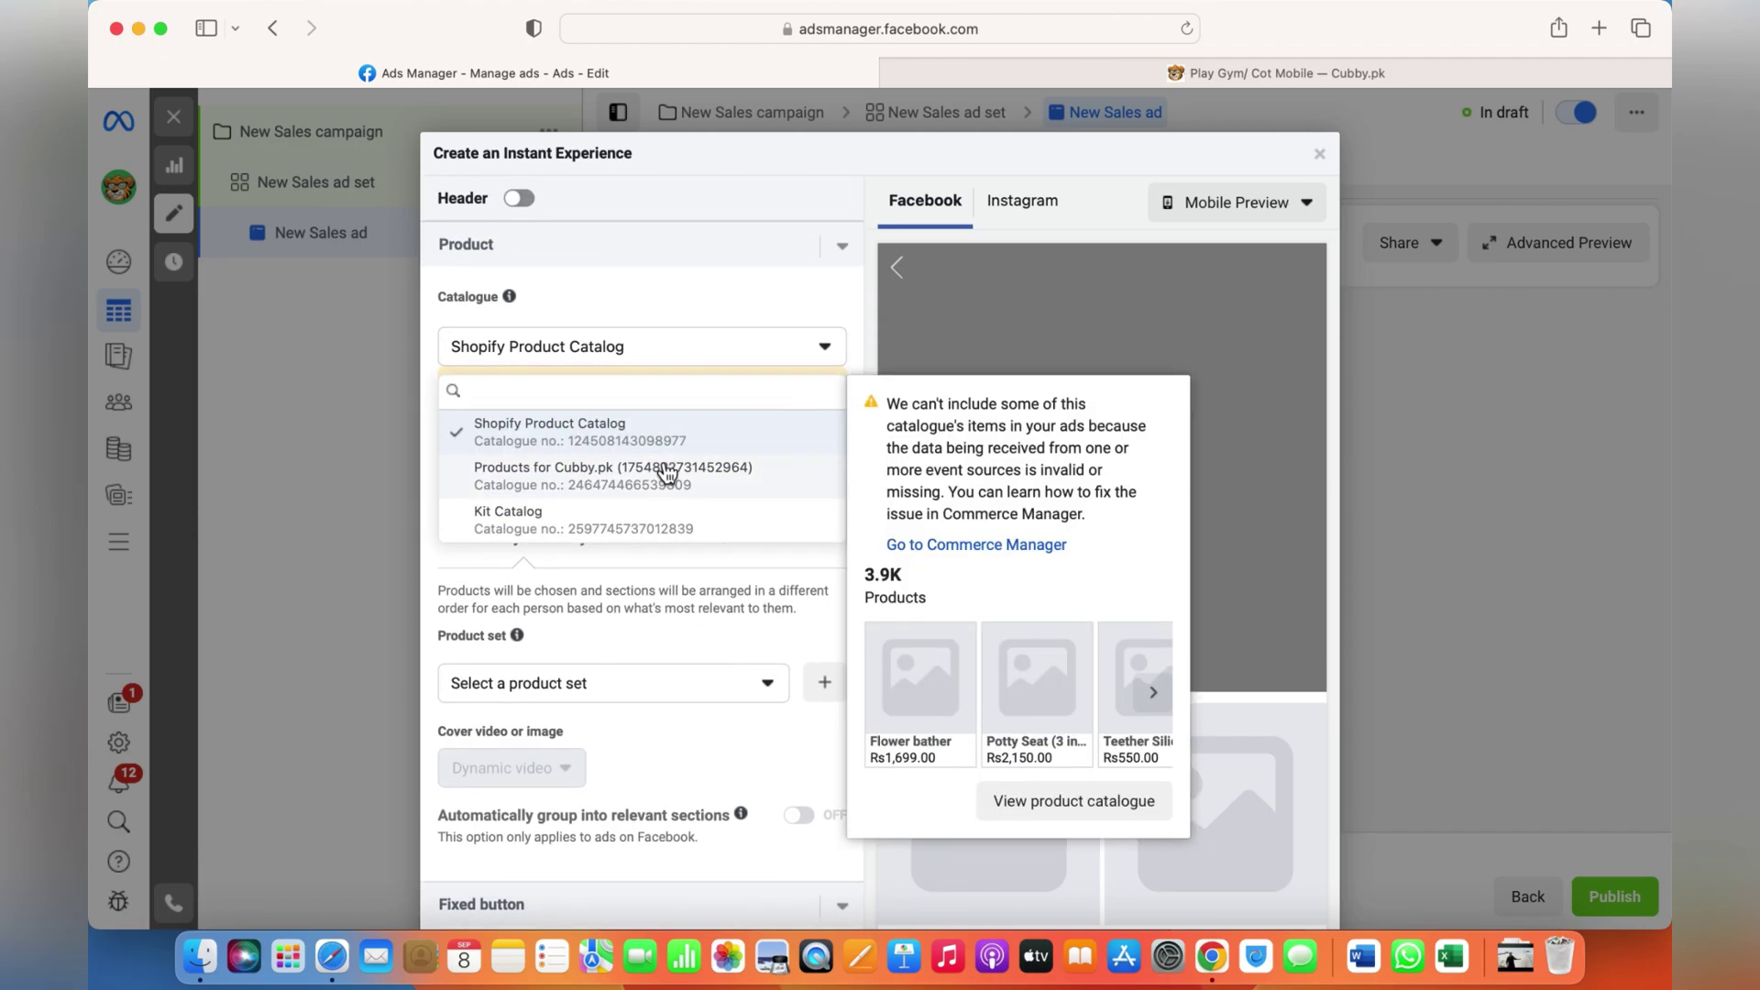
click(662, 468)
scroll(662, 468, down, 2)
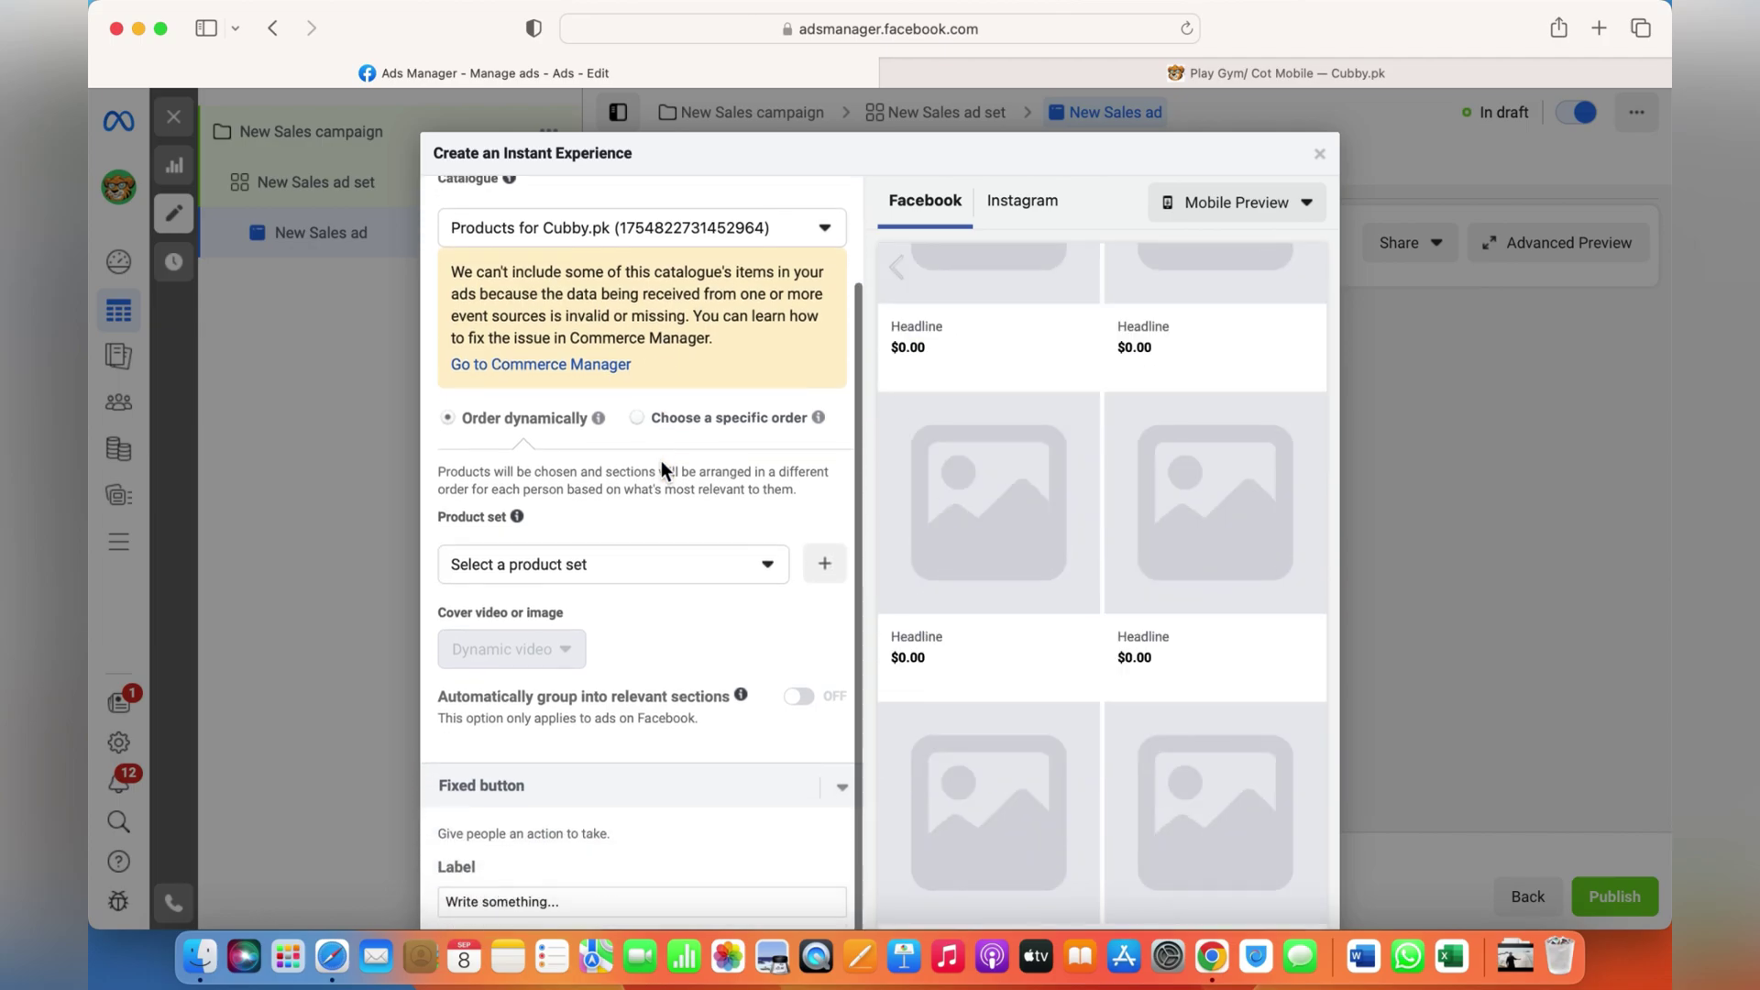
click(662, 567)
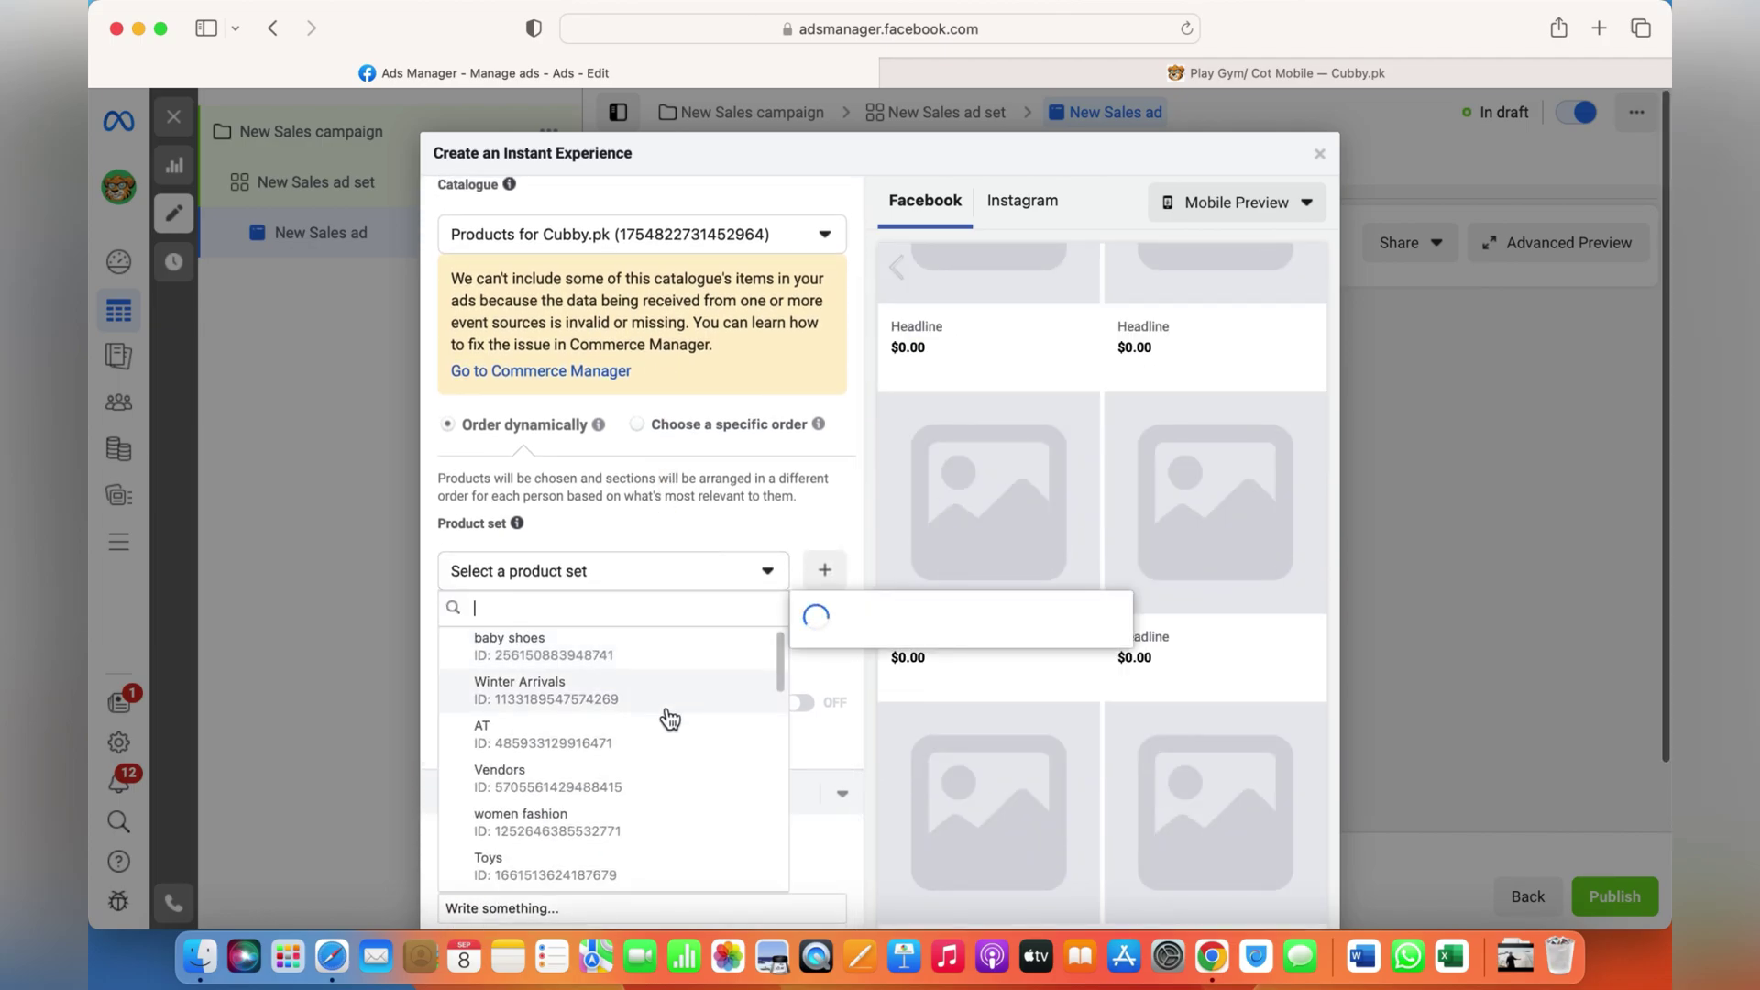
scroll(670, 719, down, 3)
scroll(670, 719, down, 3)
scroll(670, 720, down, 1)
scroll(670, 719, down, 2)
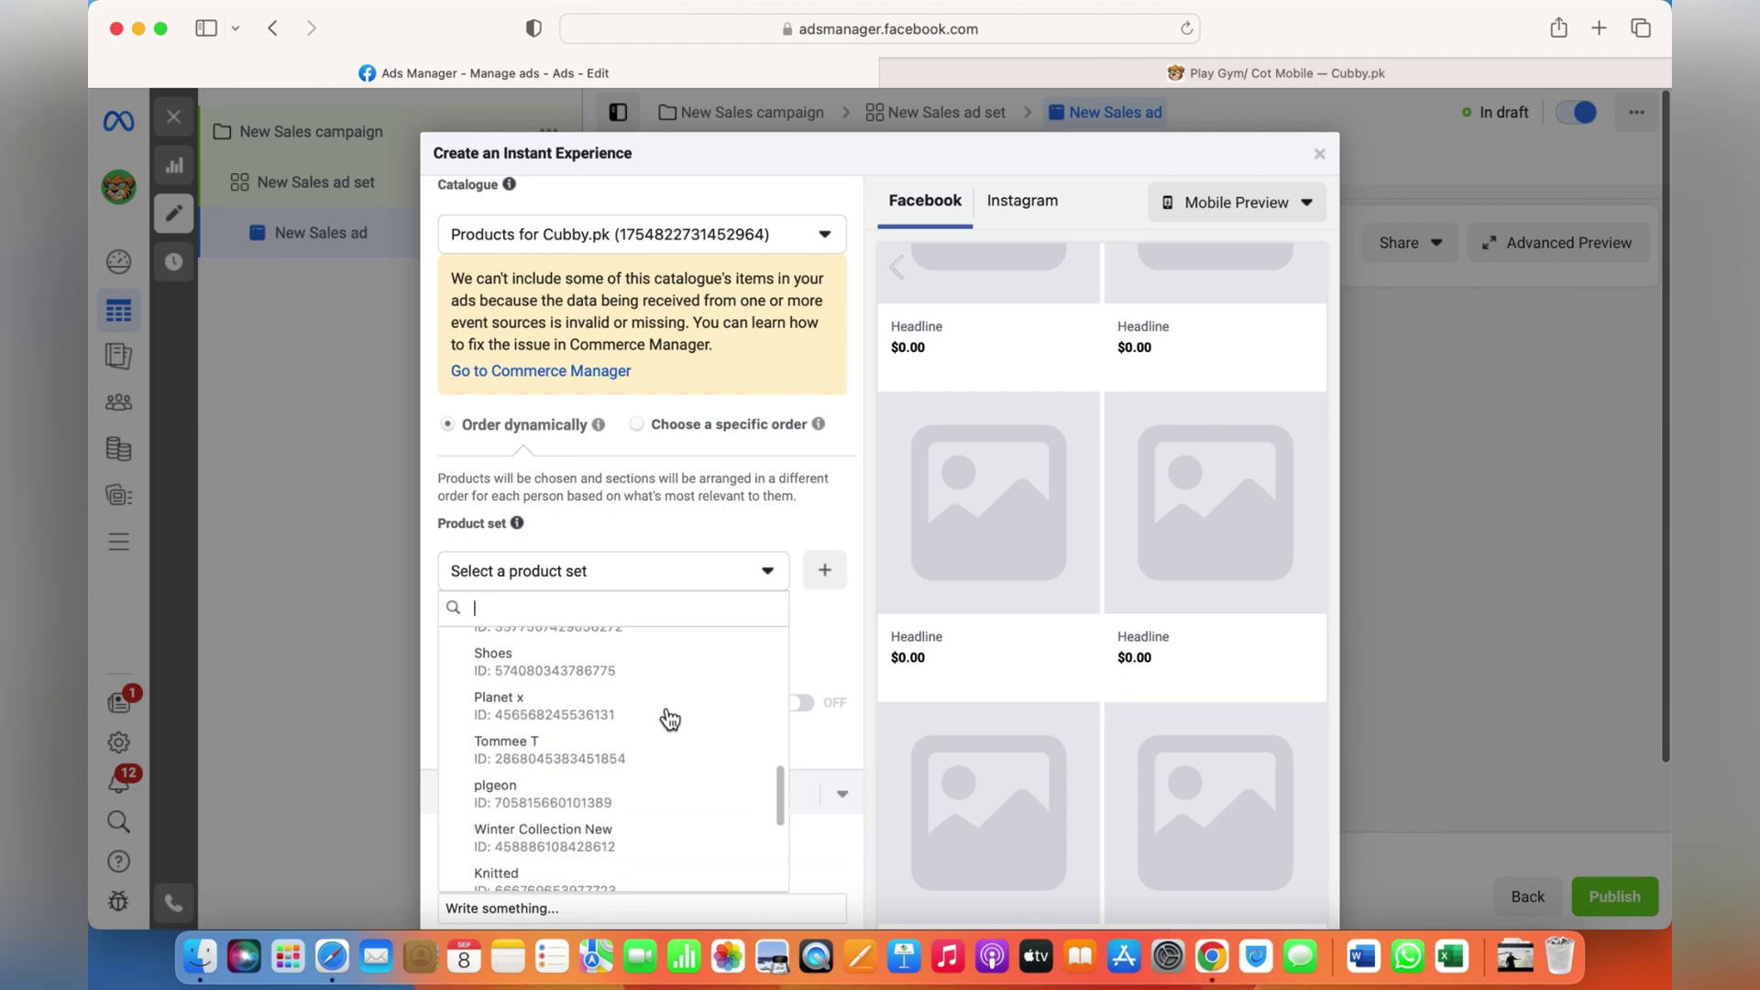
Start a product set named New Arrivals filtered by individual products.
click(836, 580)
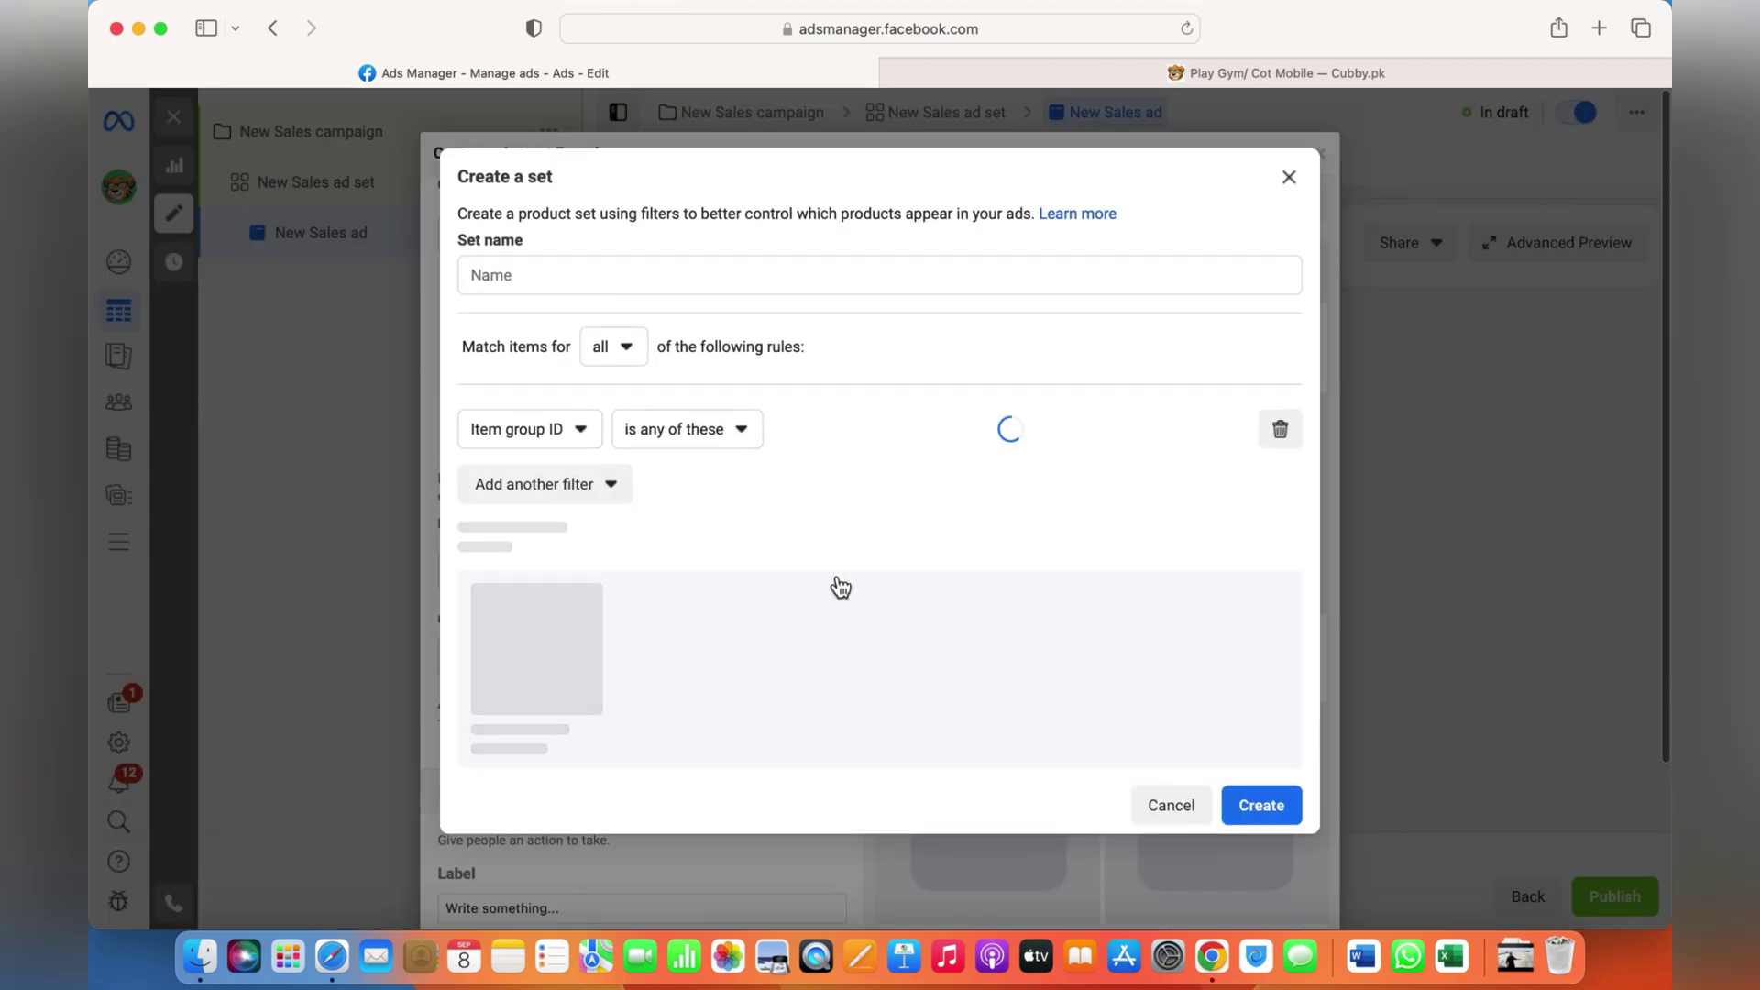
click(637, 272)
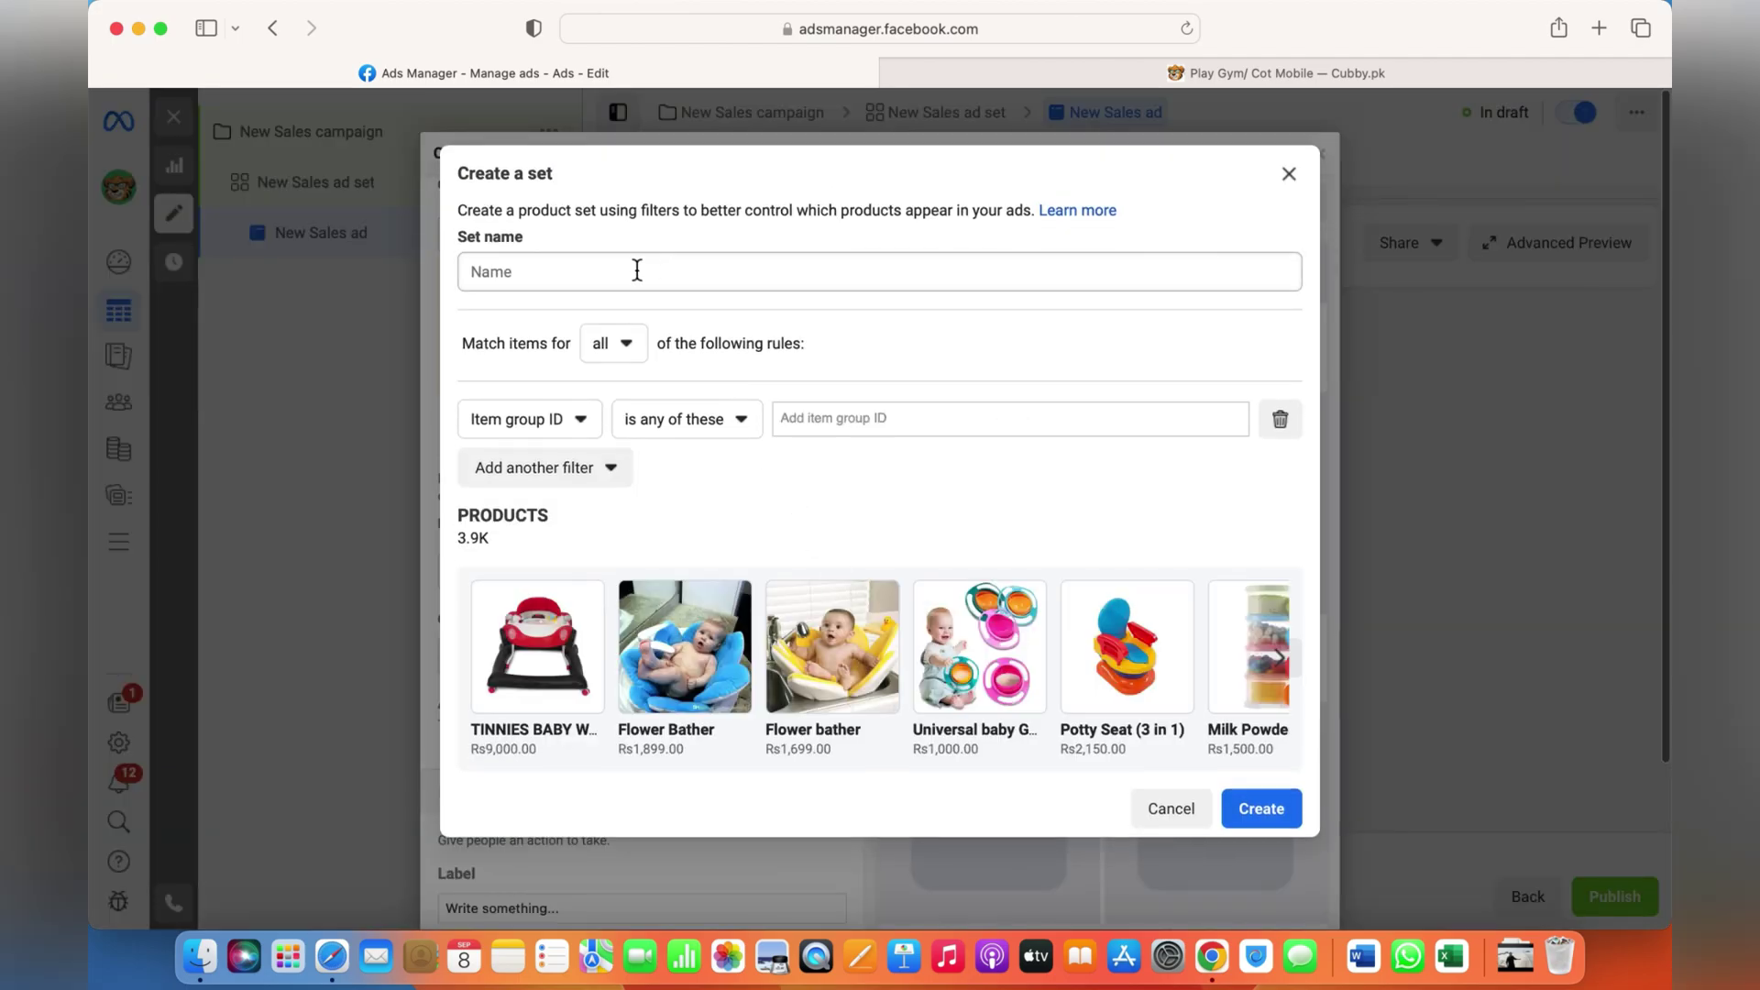
text(New Arrivals)
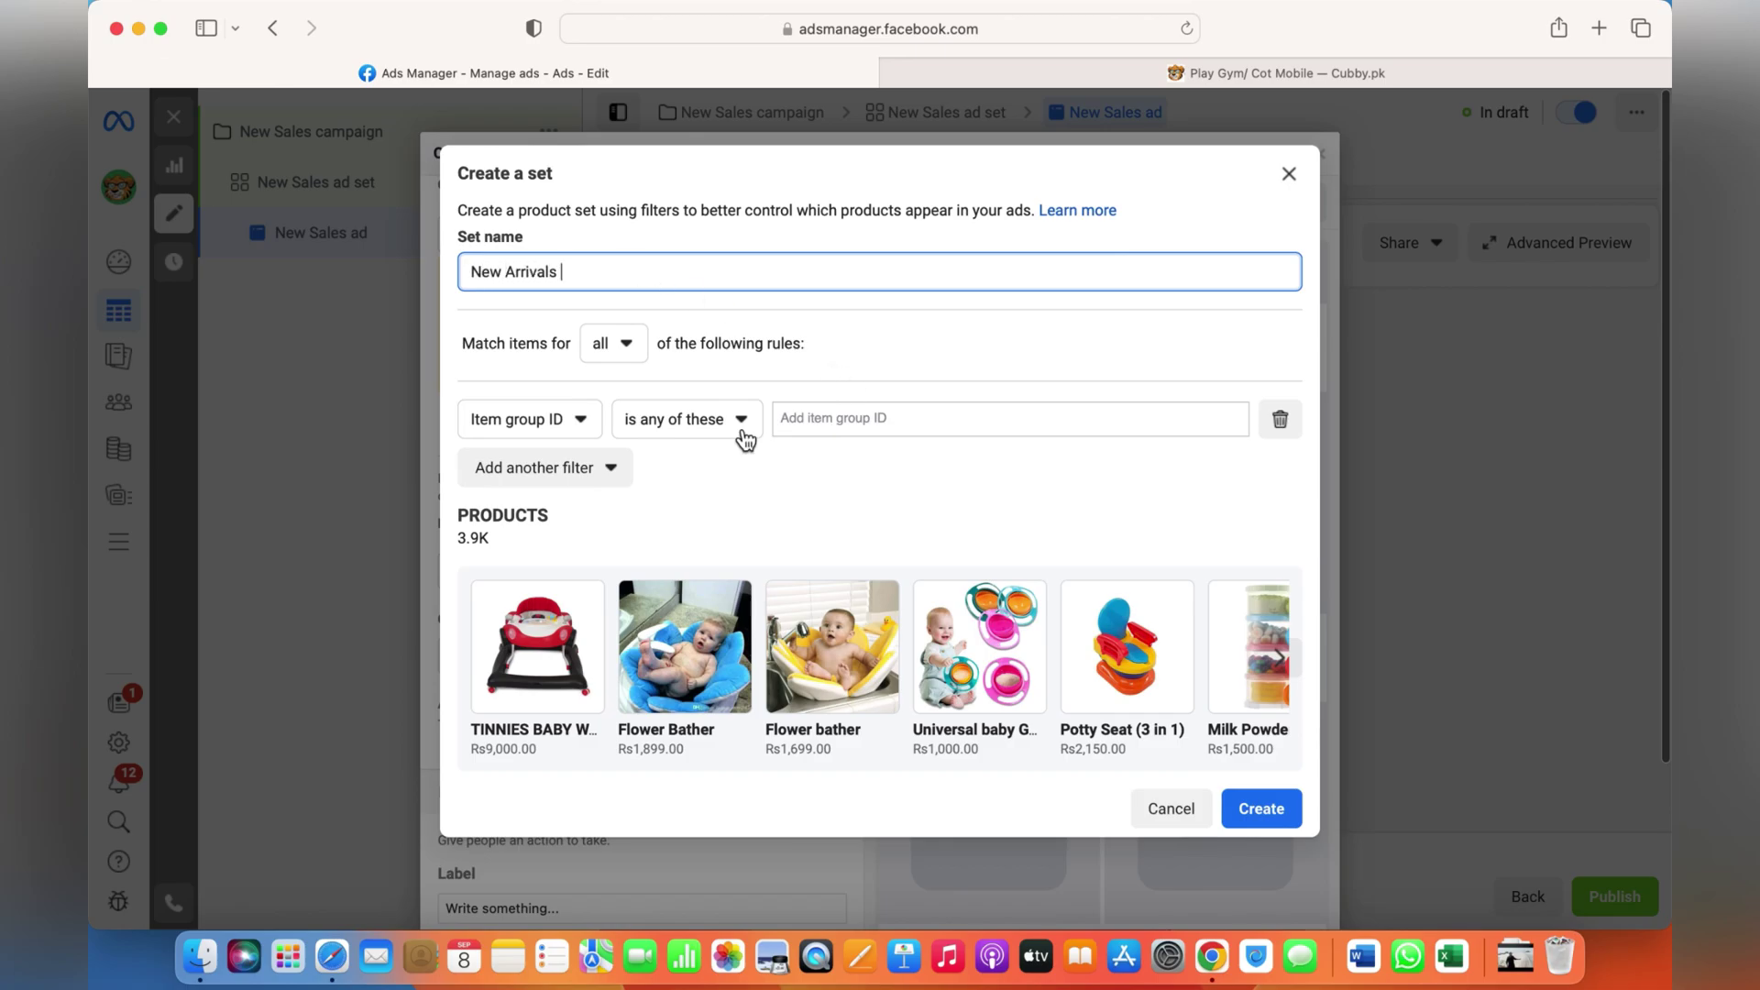
click(584, 428)
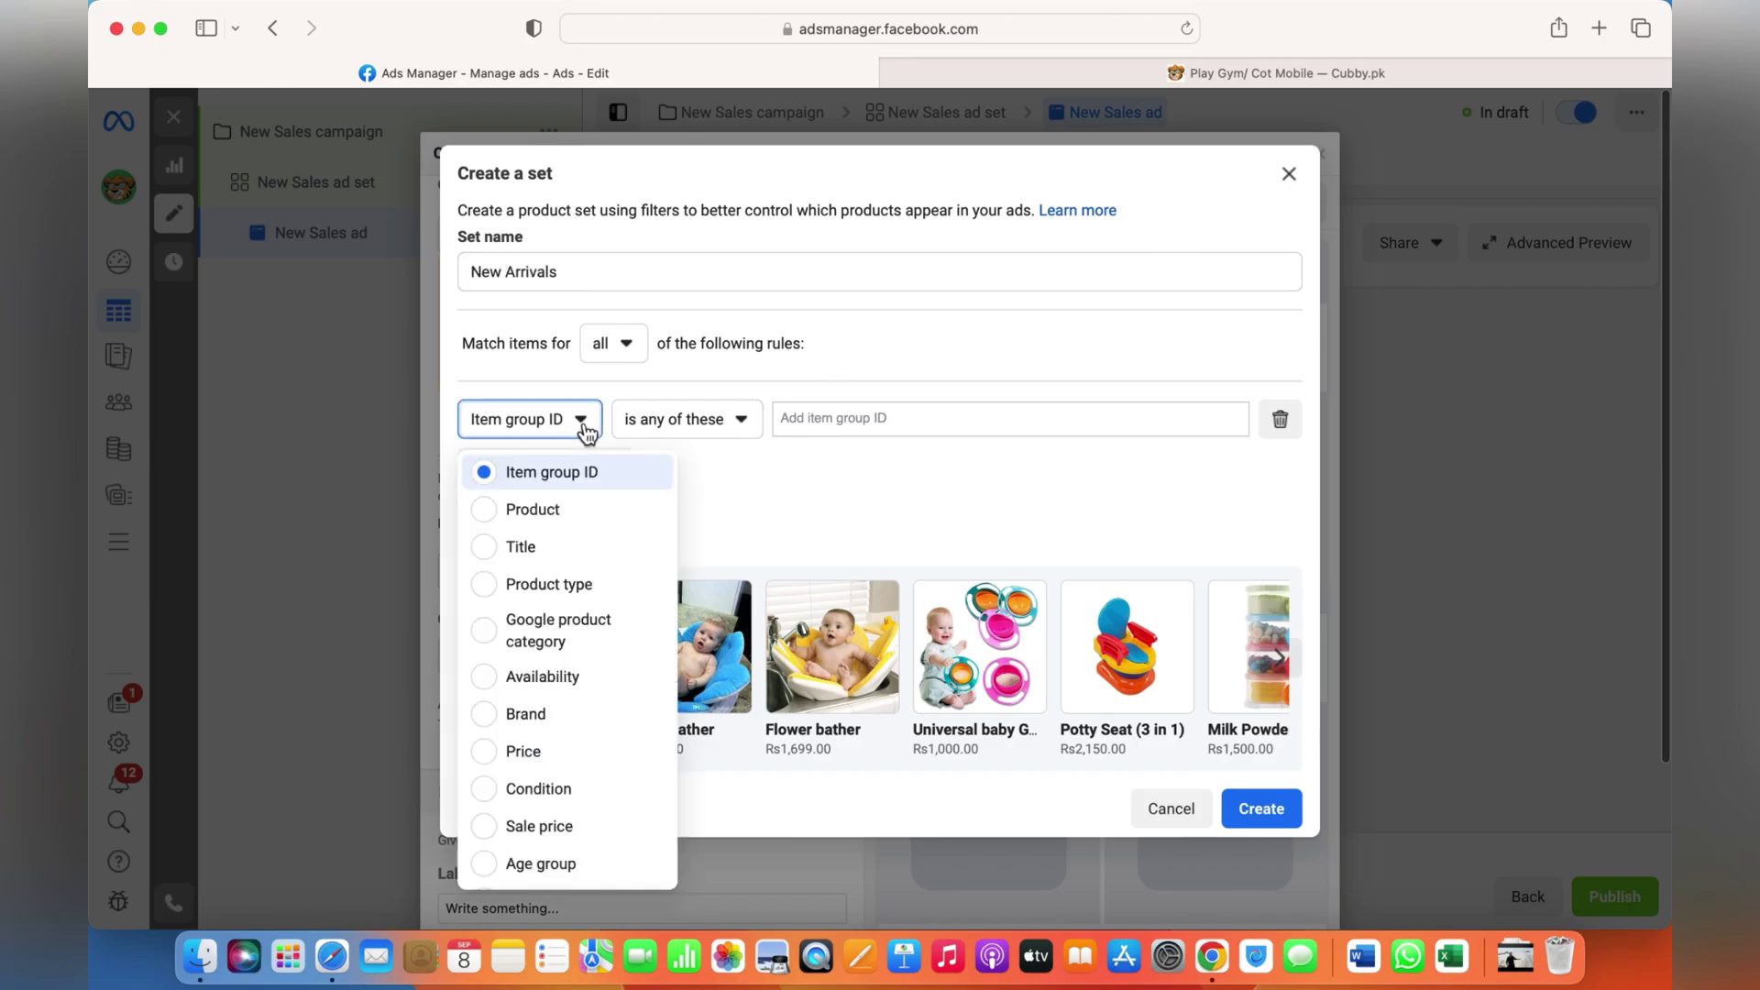
click(557, 516)
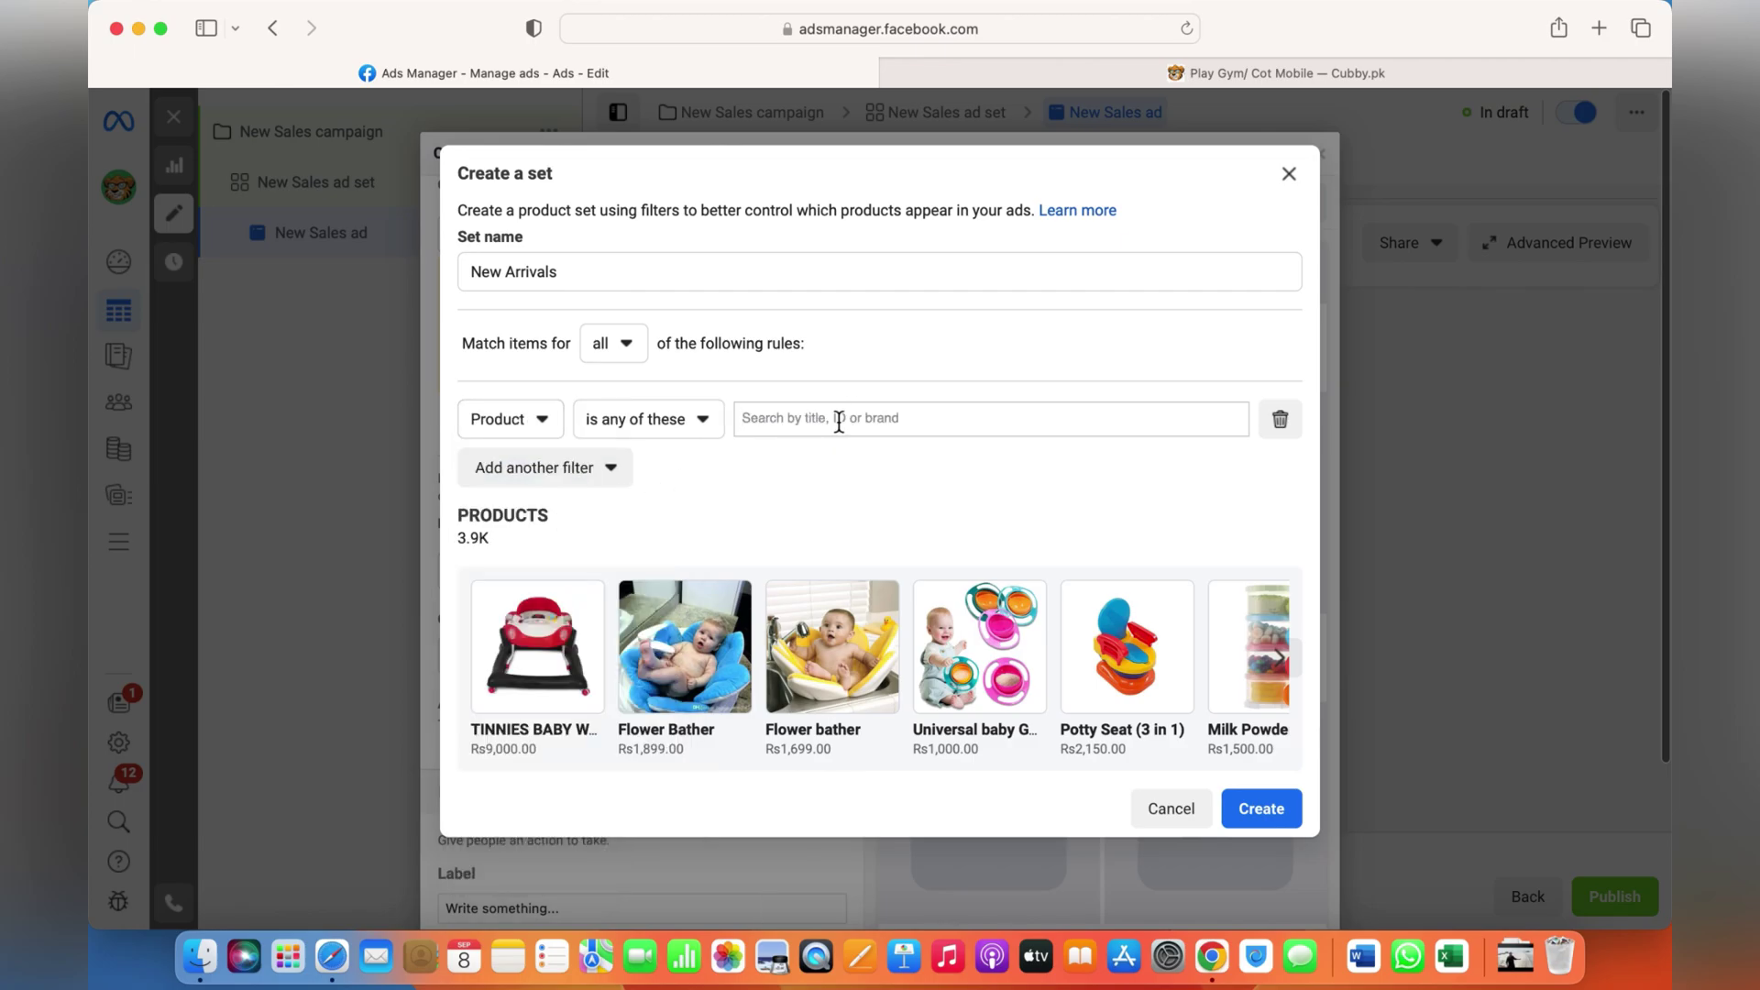
text(coot o)
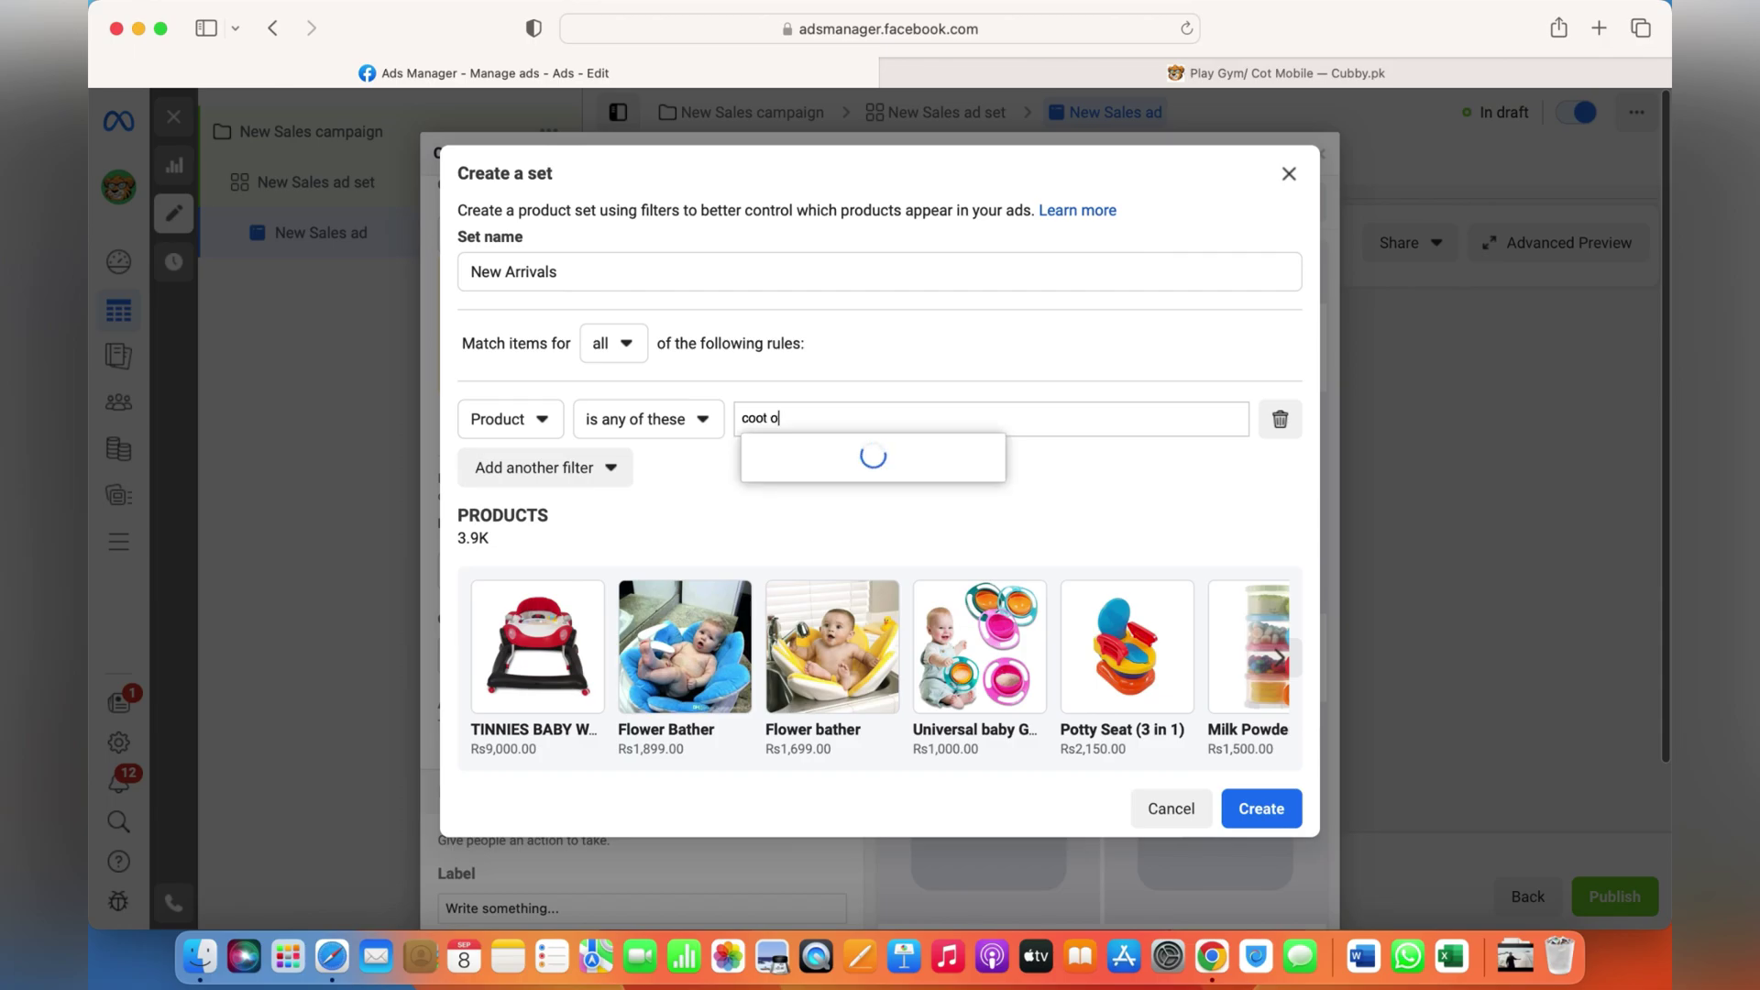
Add two cot mobiles and Hand & Foot print products to the New Arrivals set.
key(BackSpace)
key(BackSpace)
key(BackSpace)
key(BackSpace)
text(t moo)
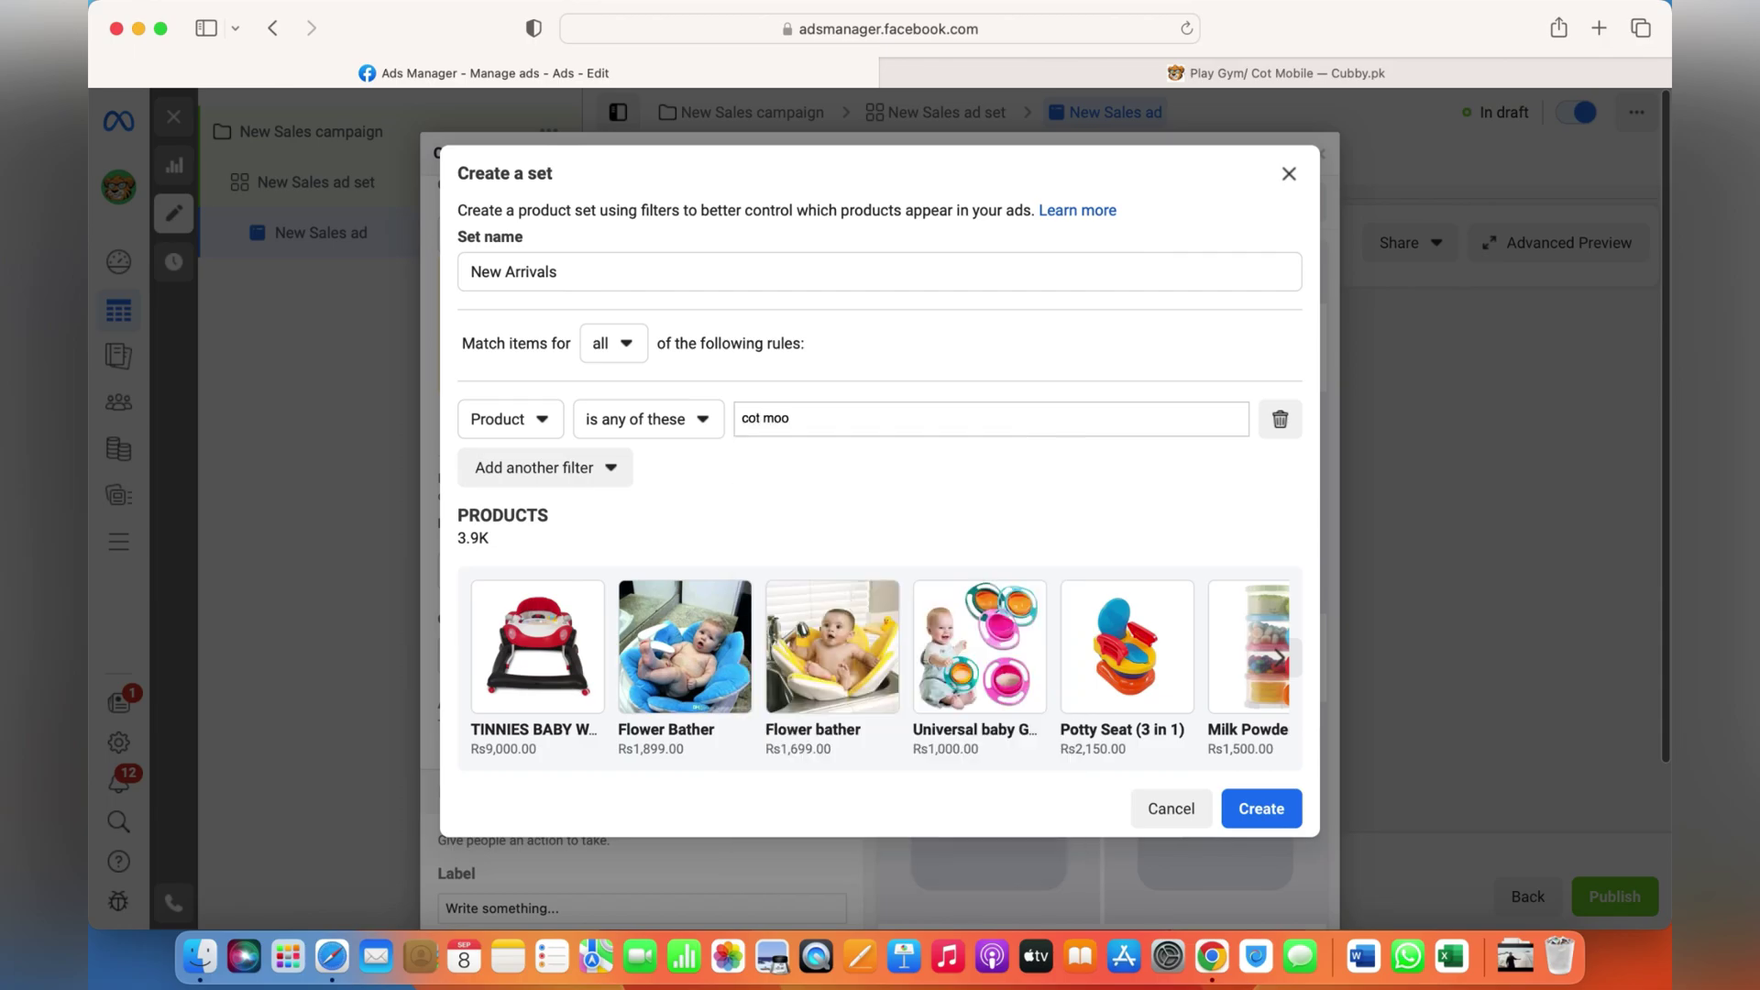
key(BackSpace)
text(bile)
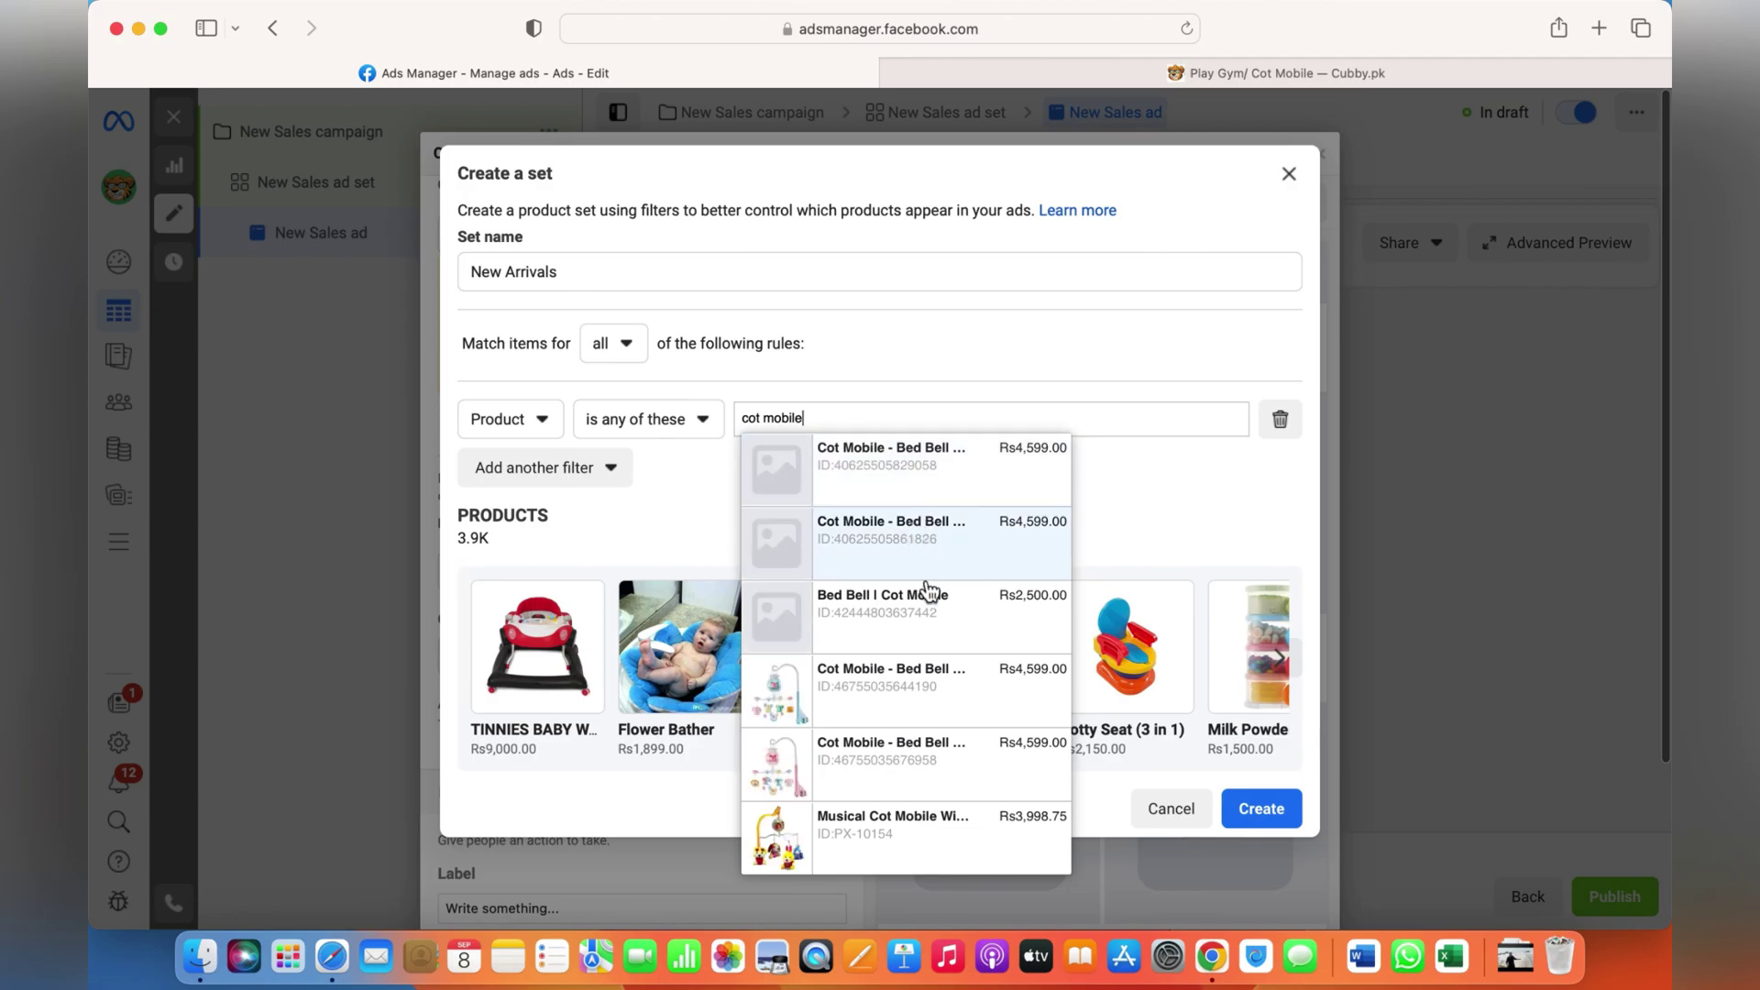
click(925, 694)
text(cot)
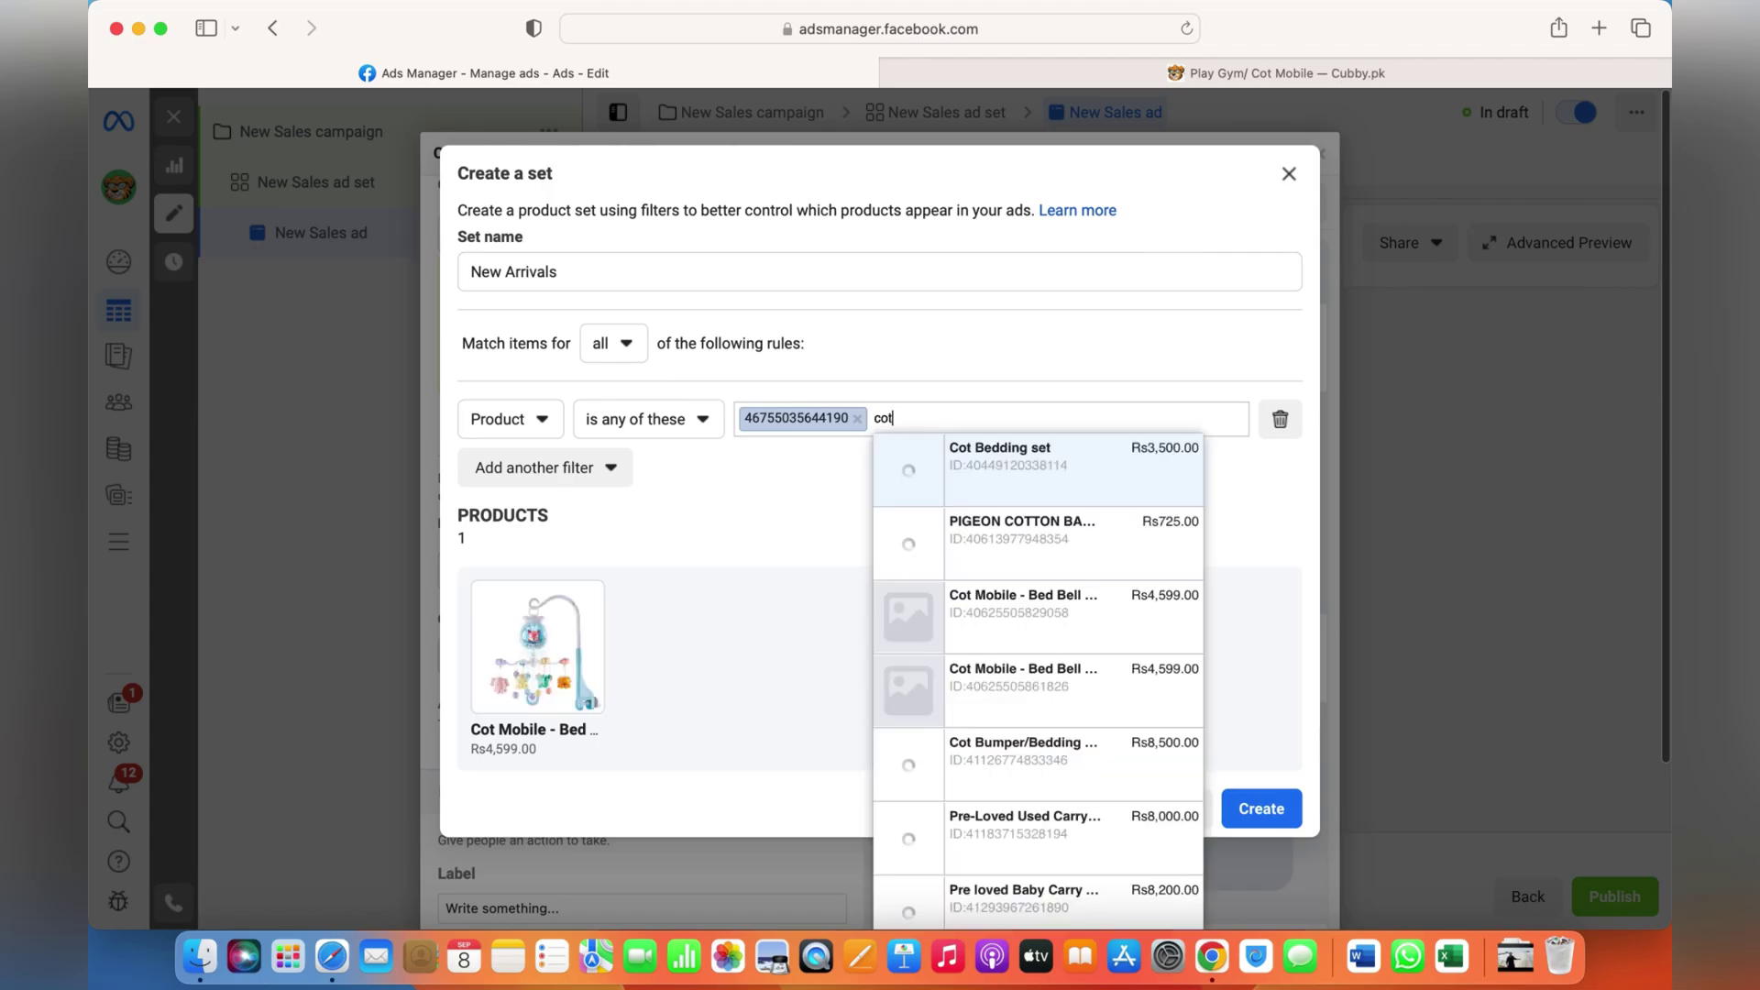
text( mobile)
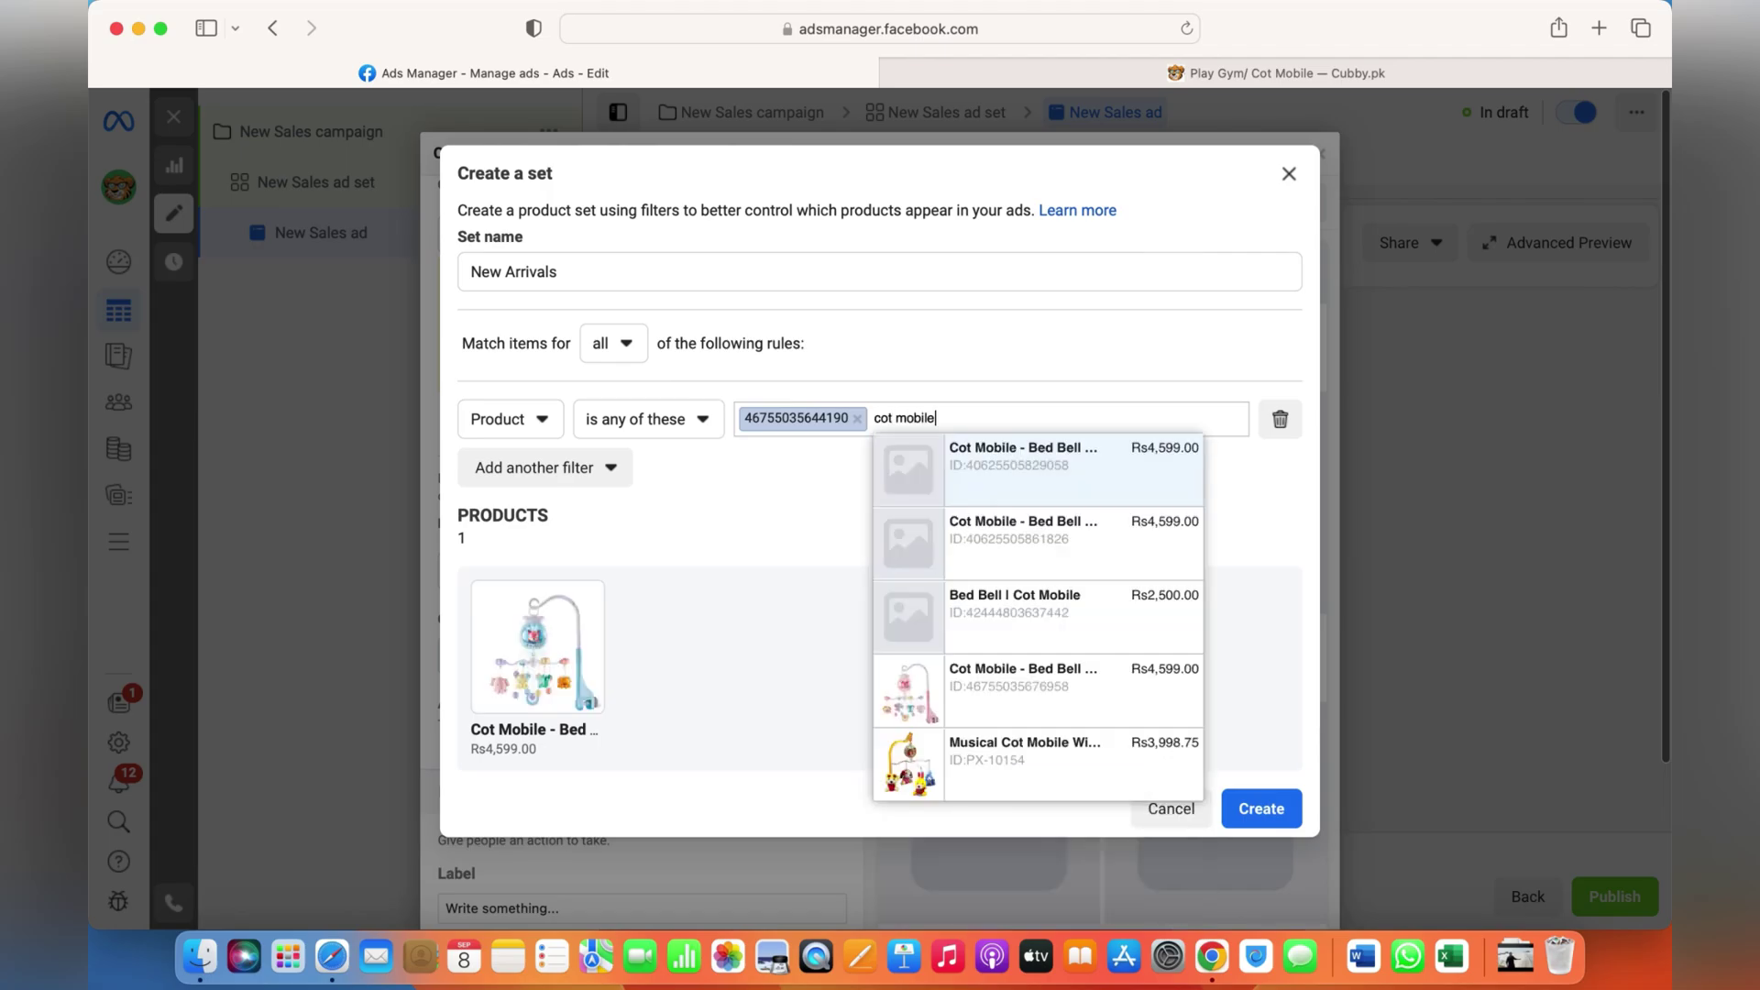
click(1028, 704)
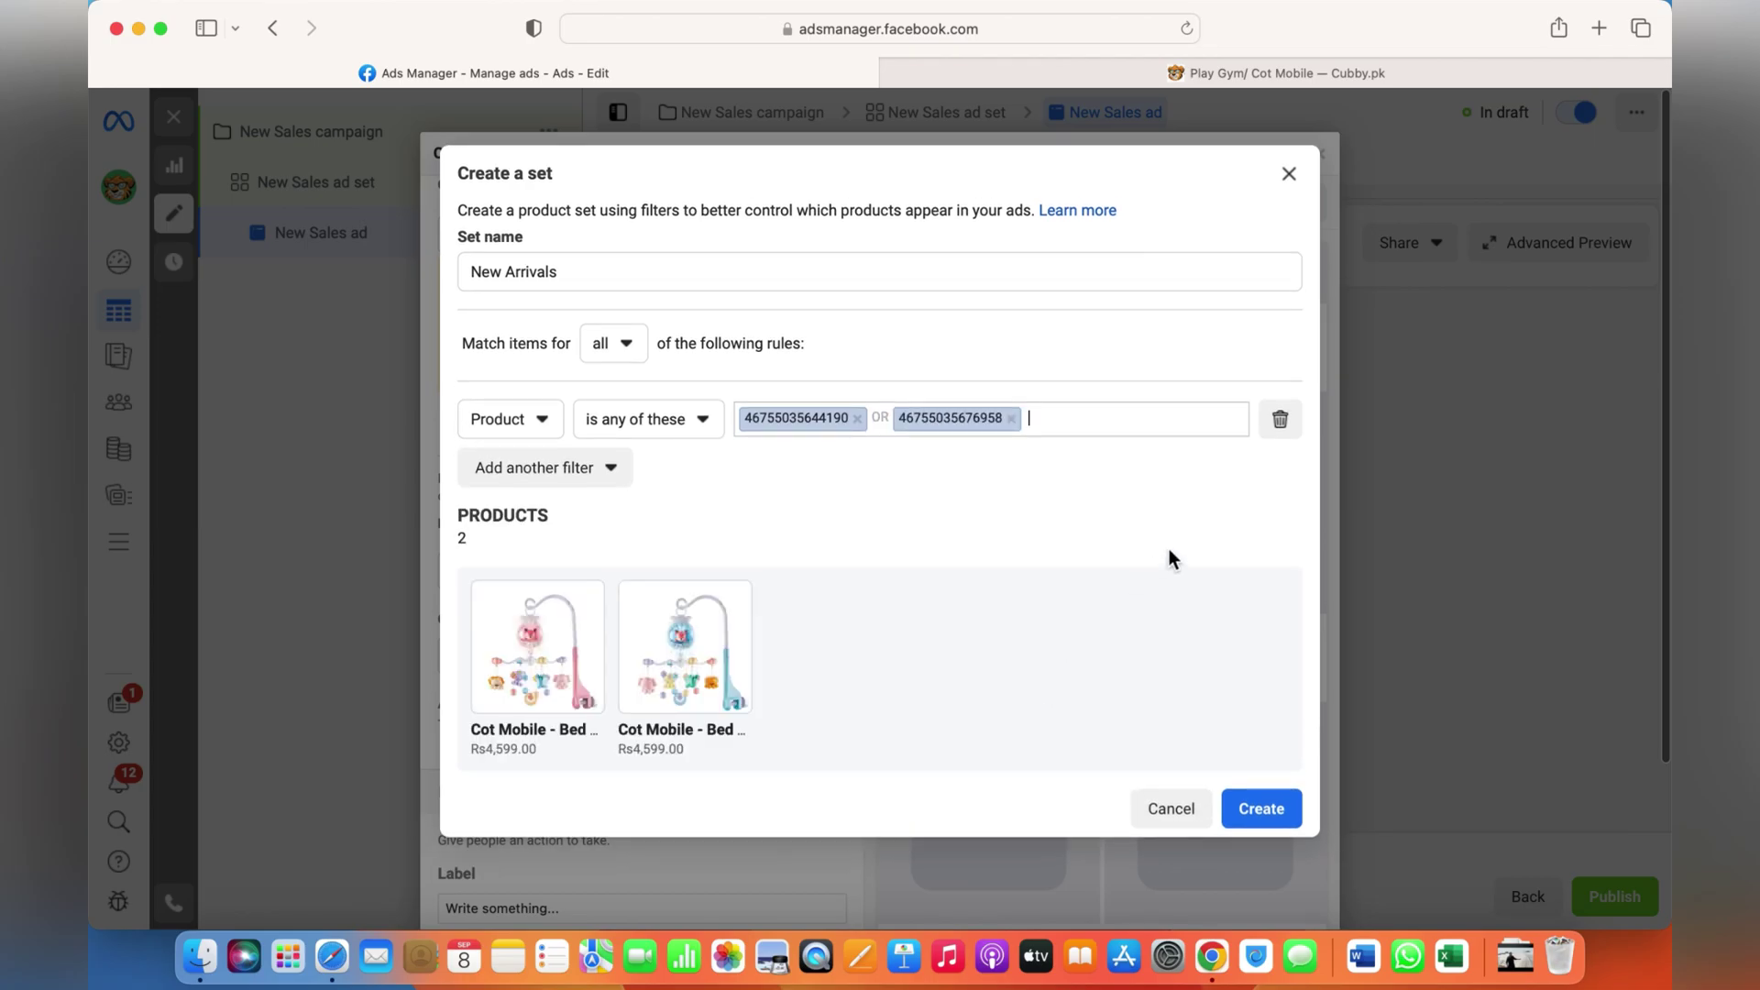
text(scho)
key(BackSpace)
key(BackSpace)
key(BackSpace)
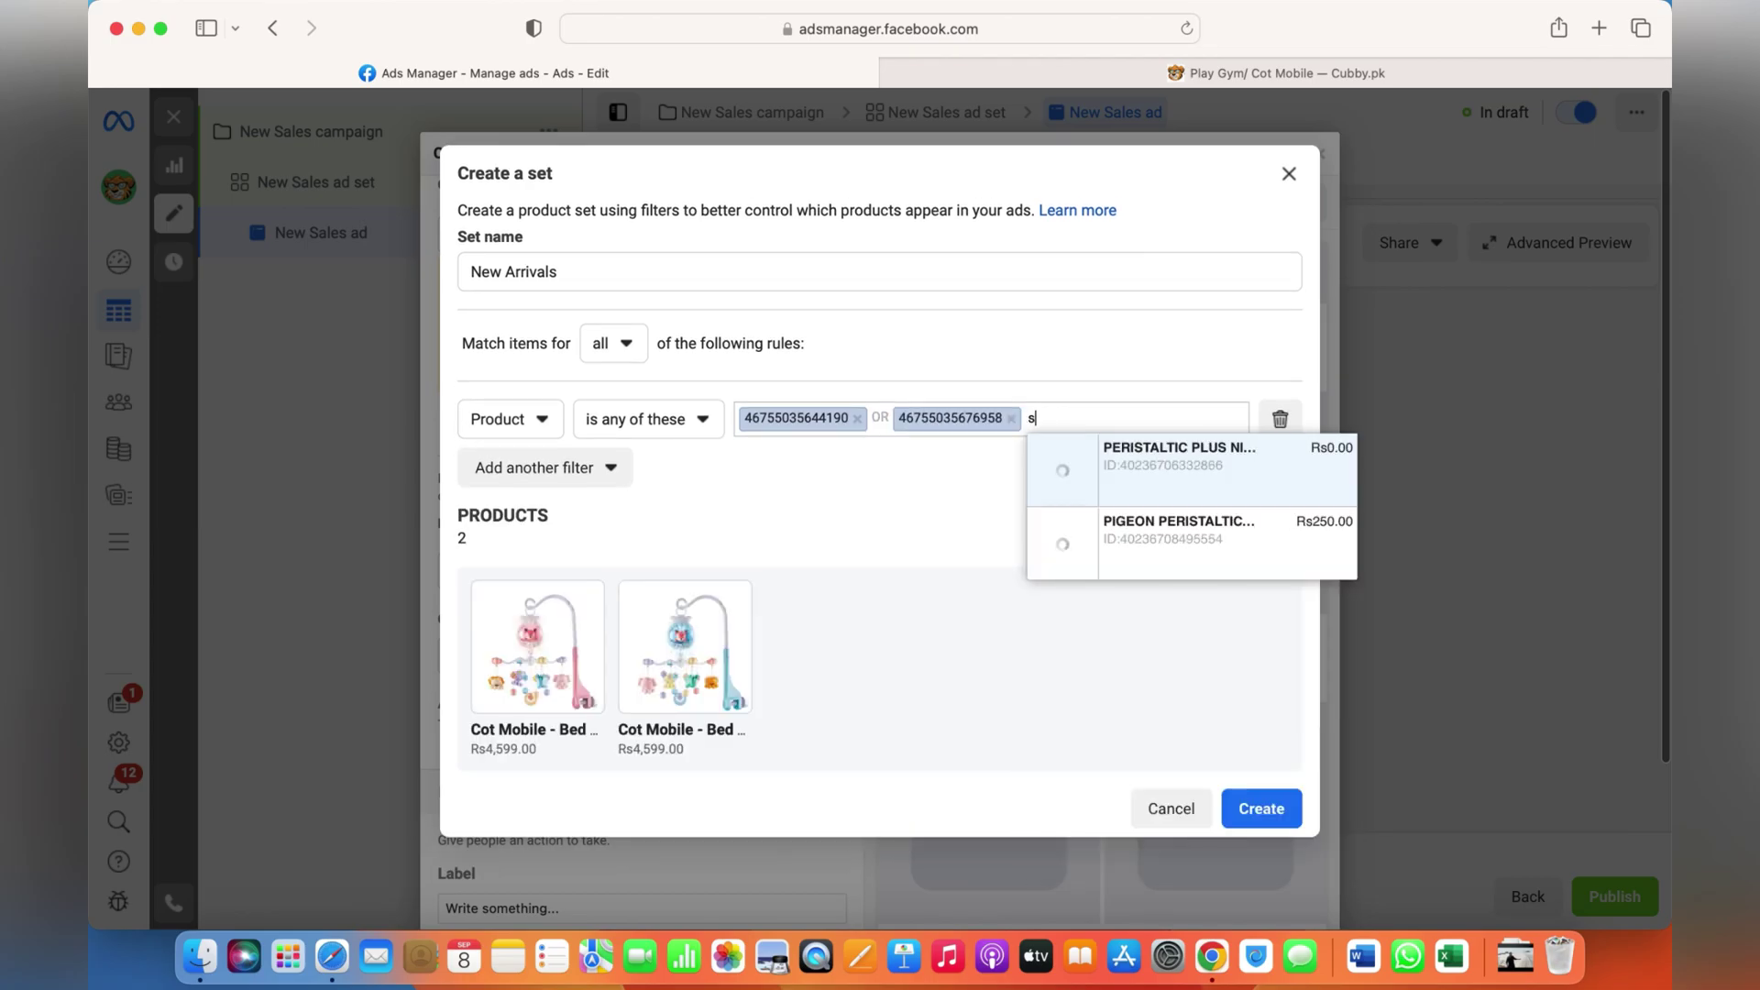
text(hoe)
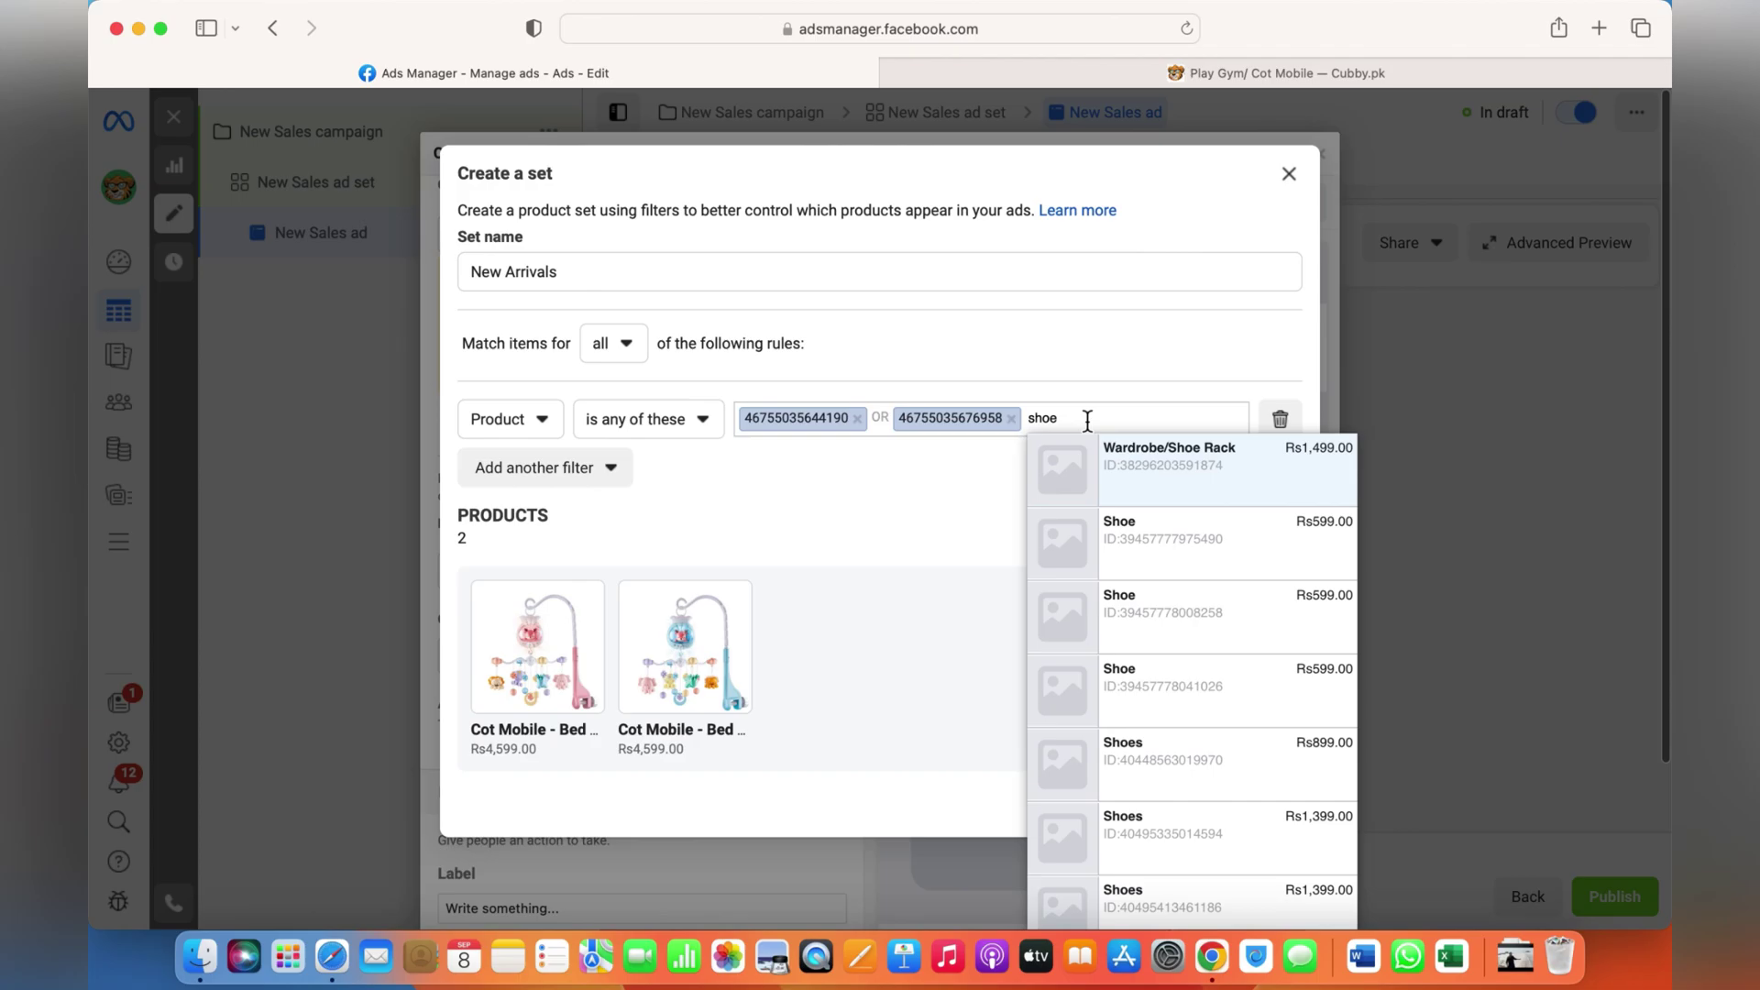
key(BackSpace)
key(BackSpace)
key(BackSpace)
text(c)
text(lay)
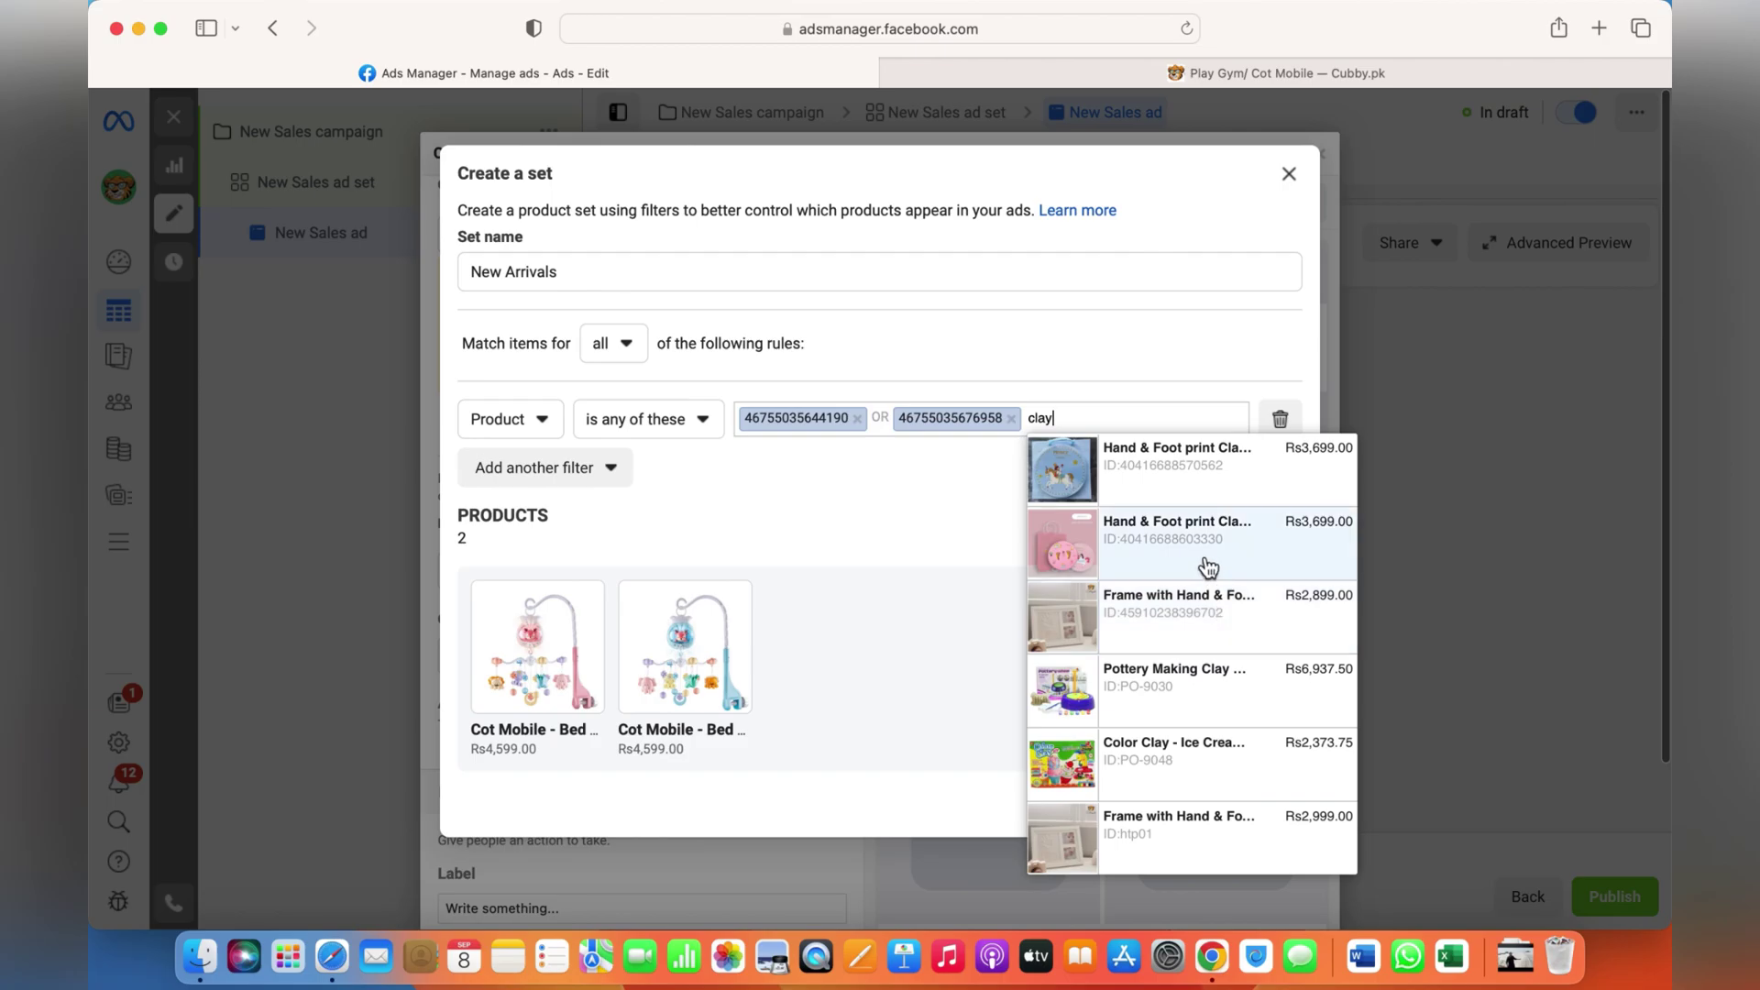
click(1200, 485)
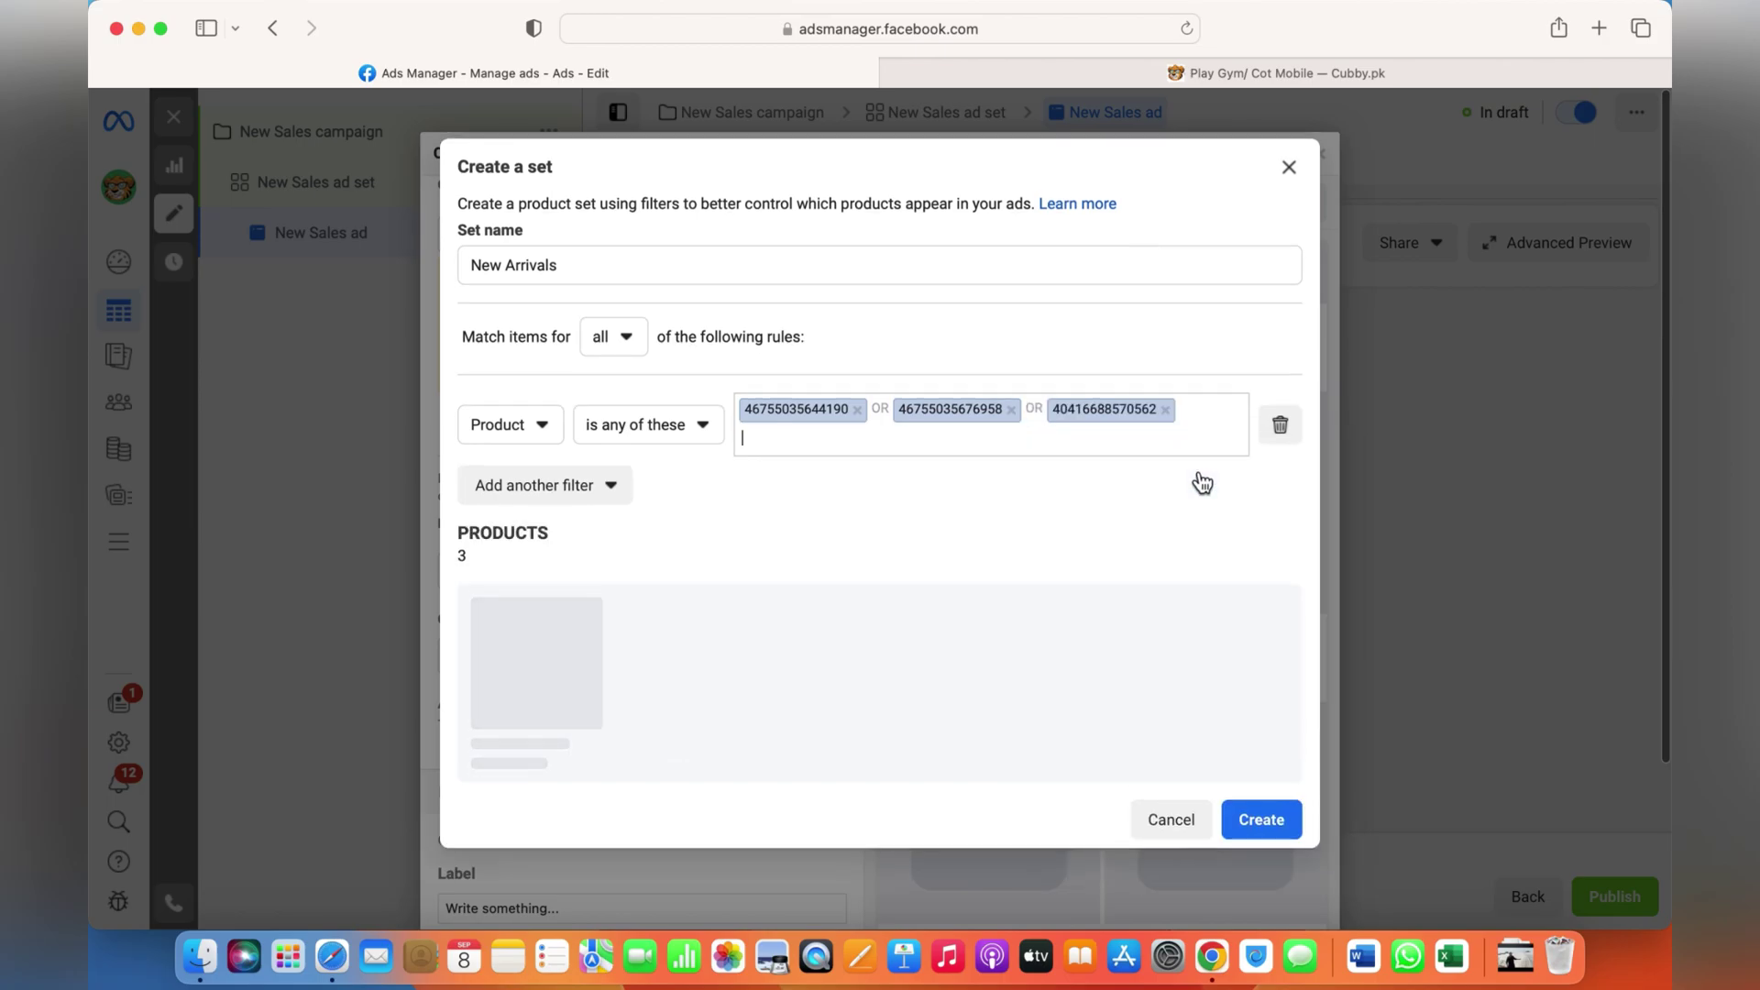
text(clay)
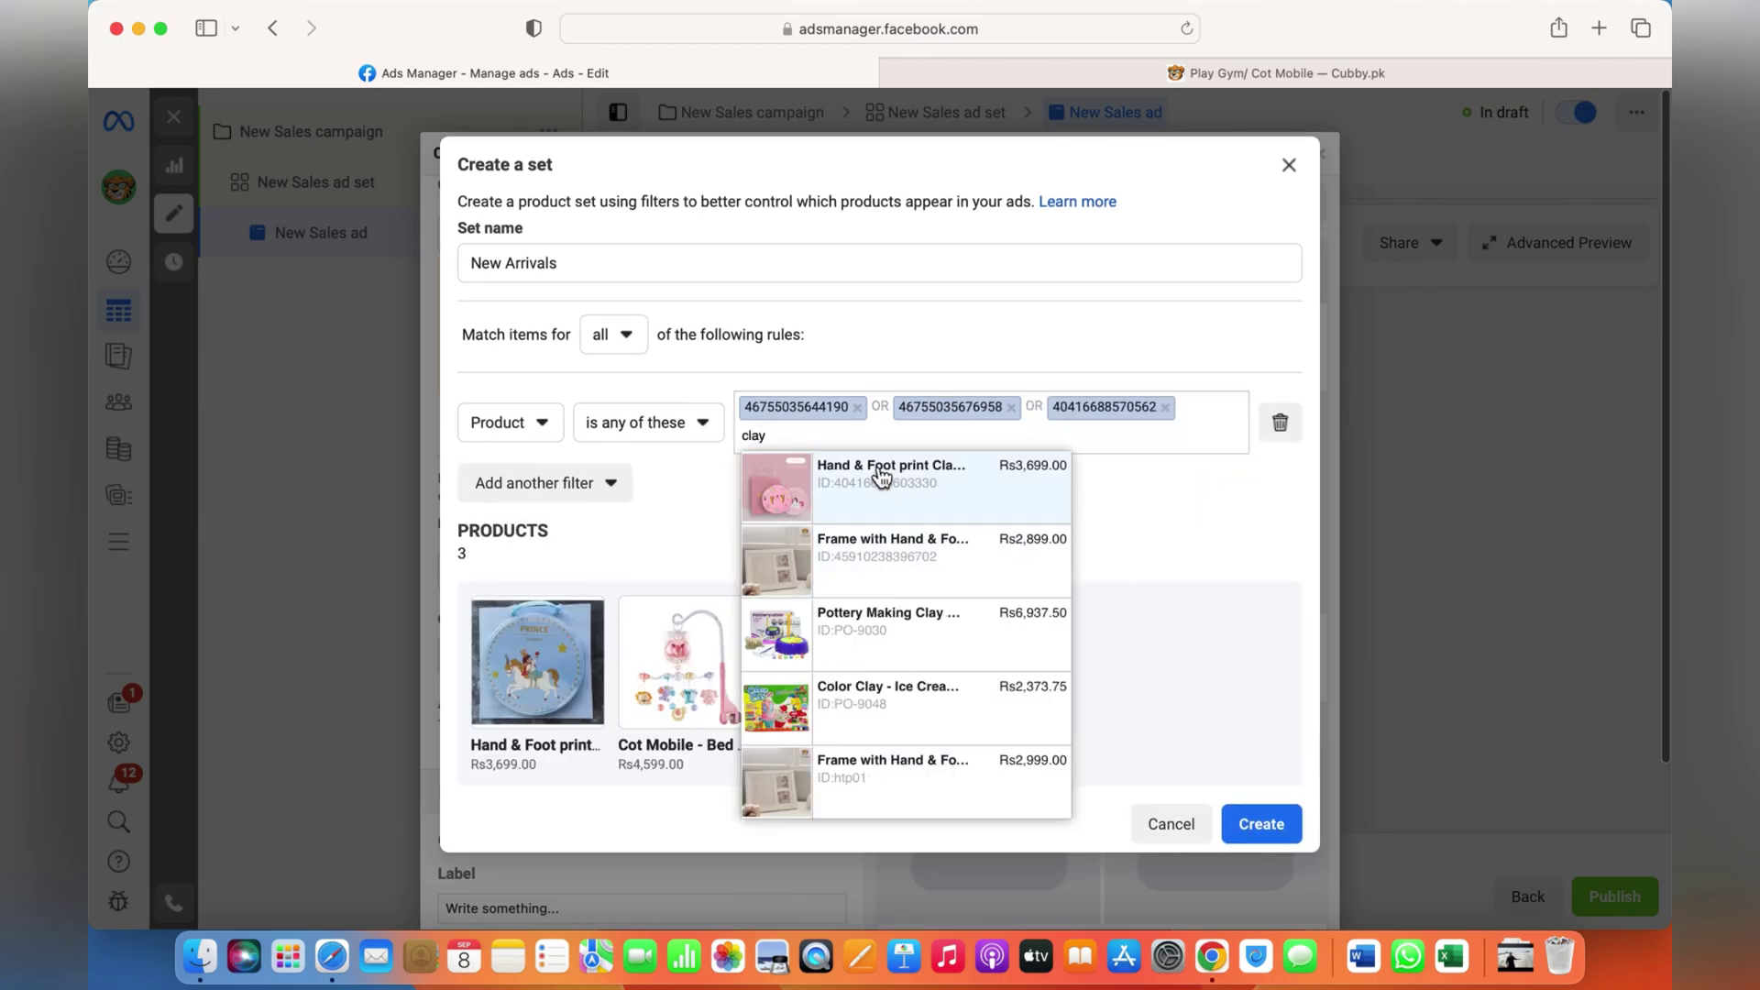
click(868, 474)
text(clay)
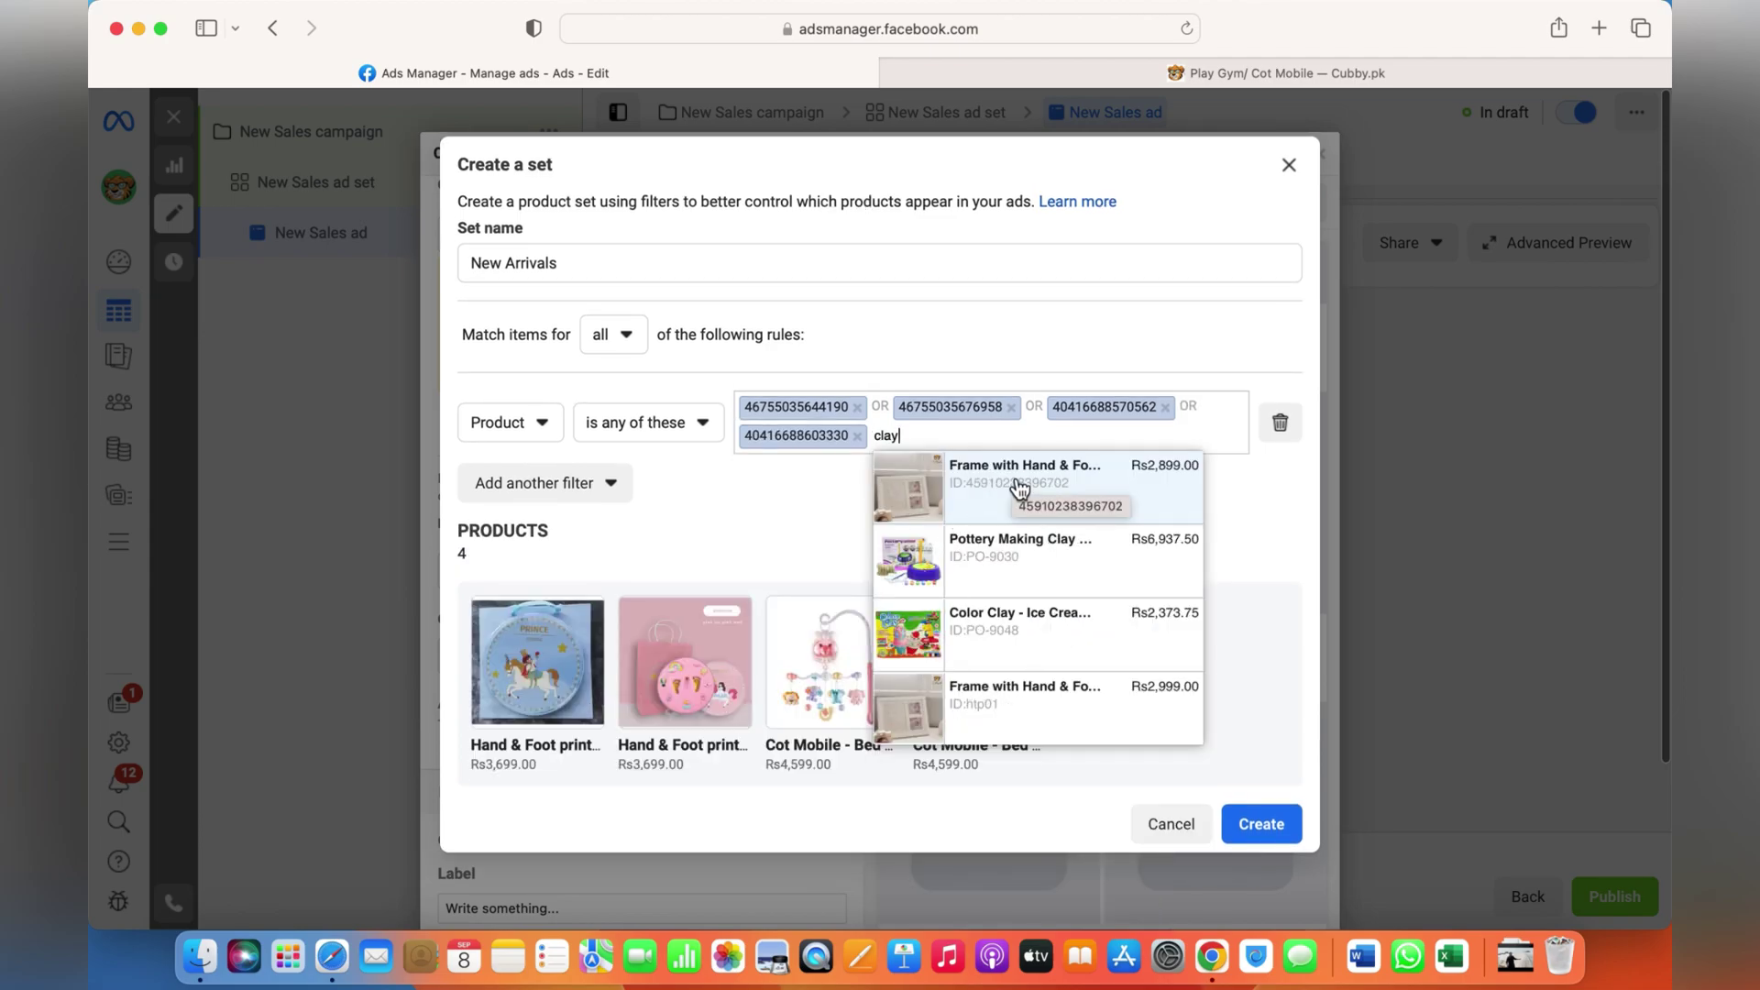
Check the Cubby.pk store page and return to the ad editor.
click(1278, 73)
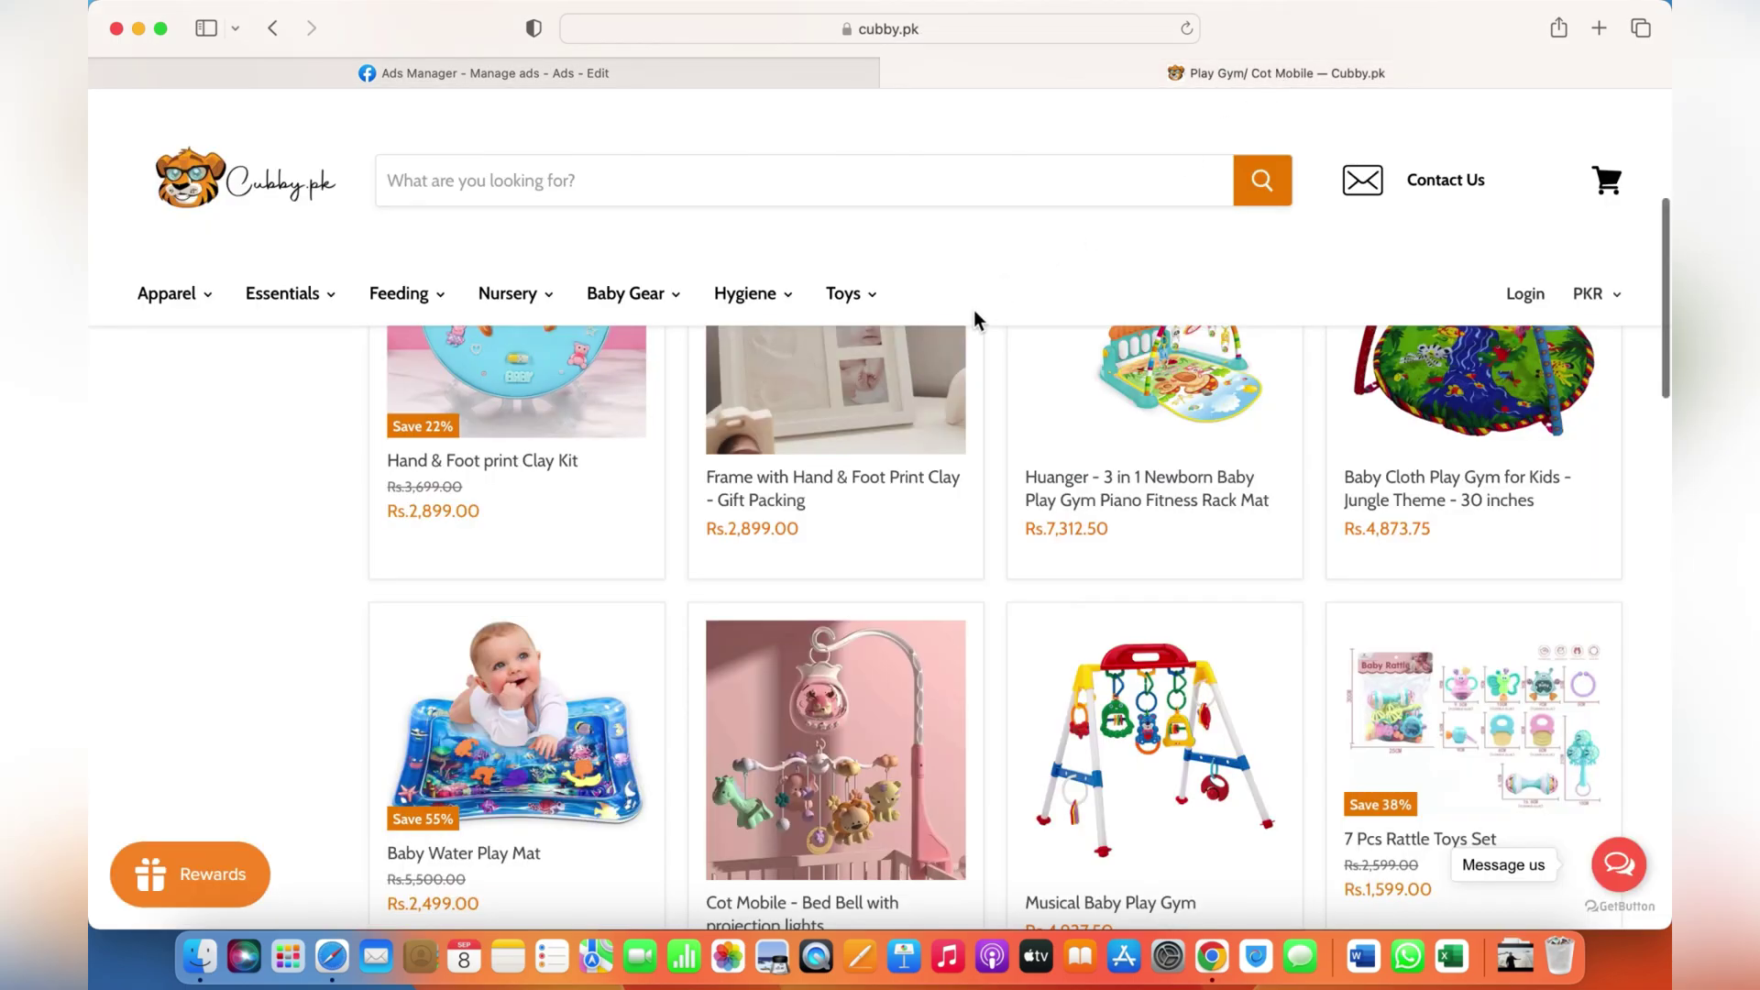
scroll(974, 309, up, 1)
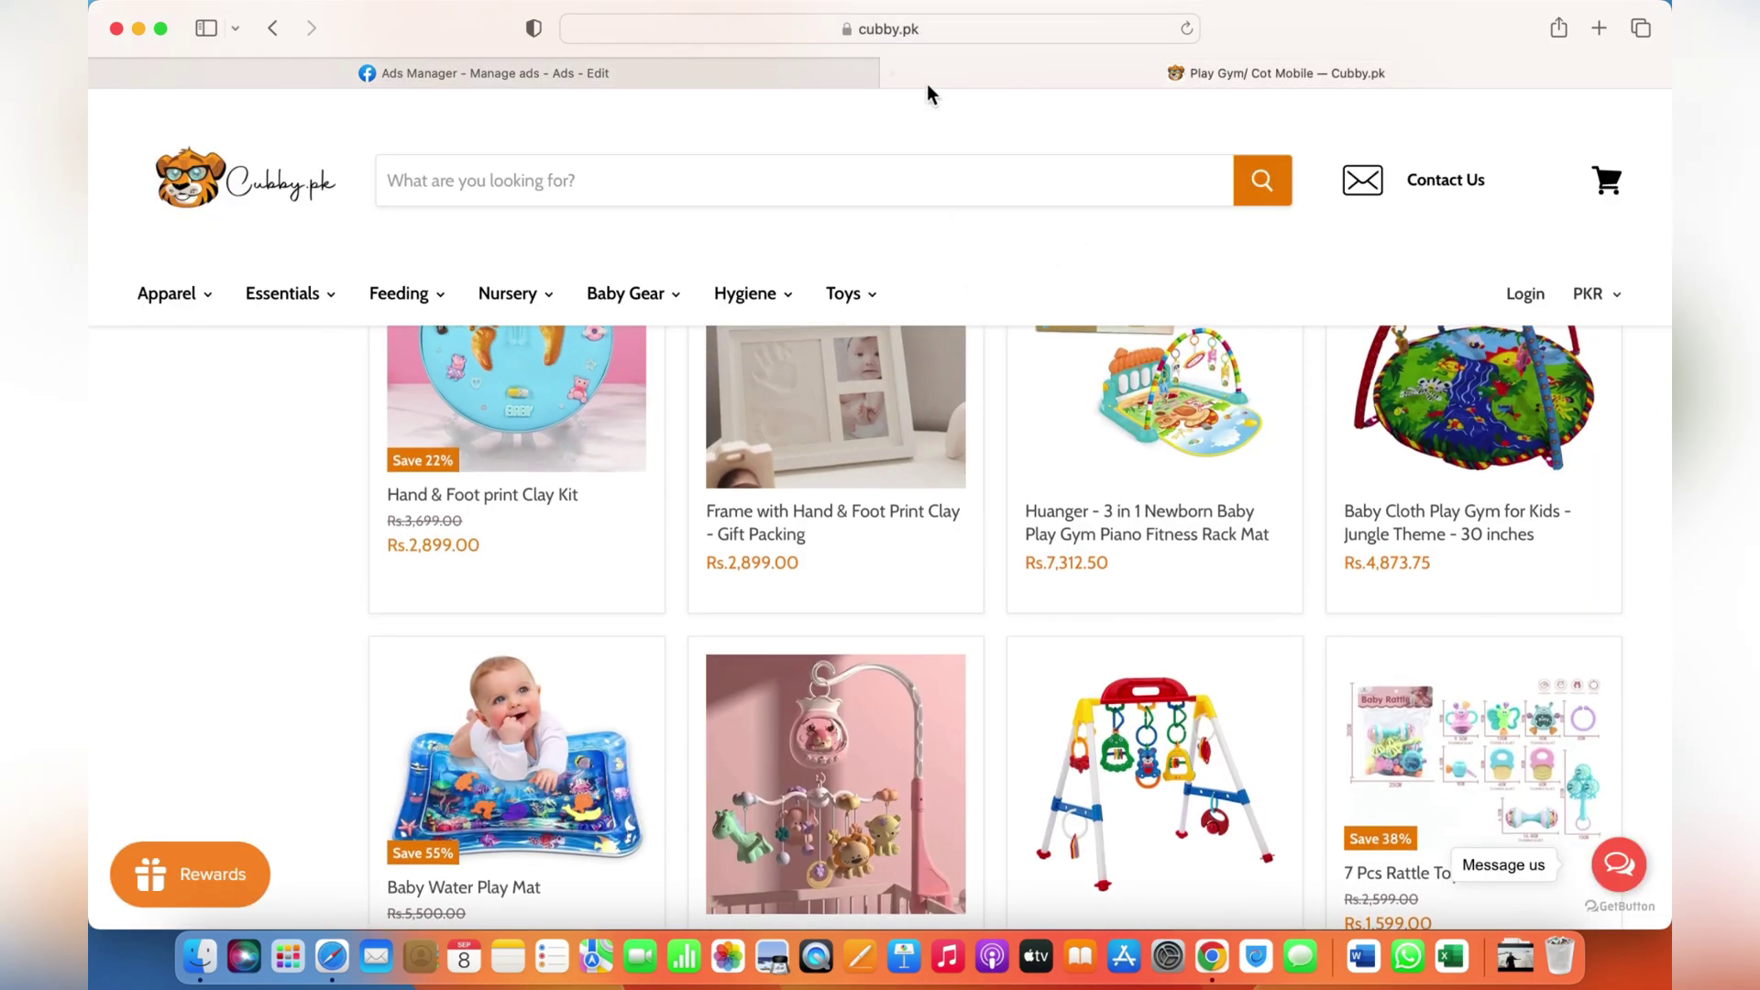
click(637, 68)
mouse_move(1389, 881)
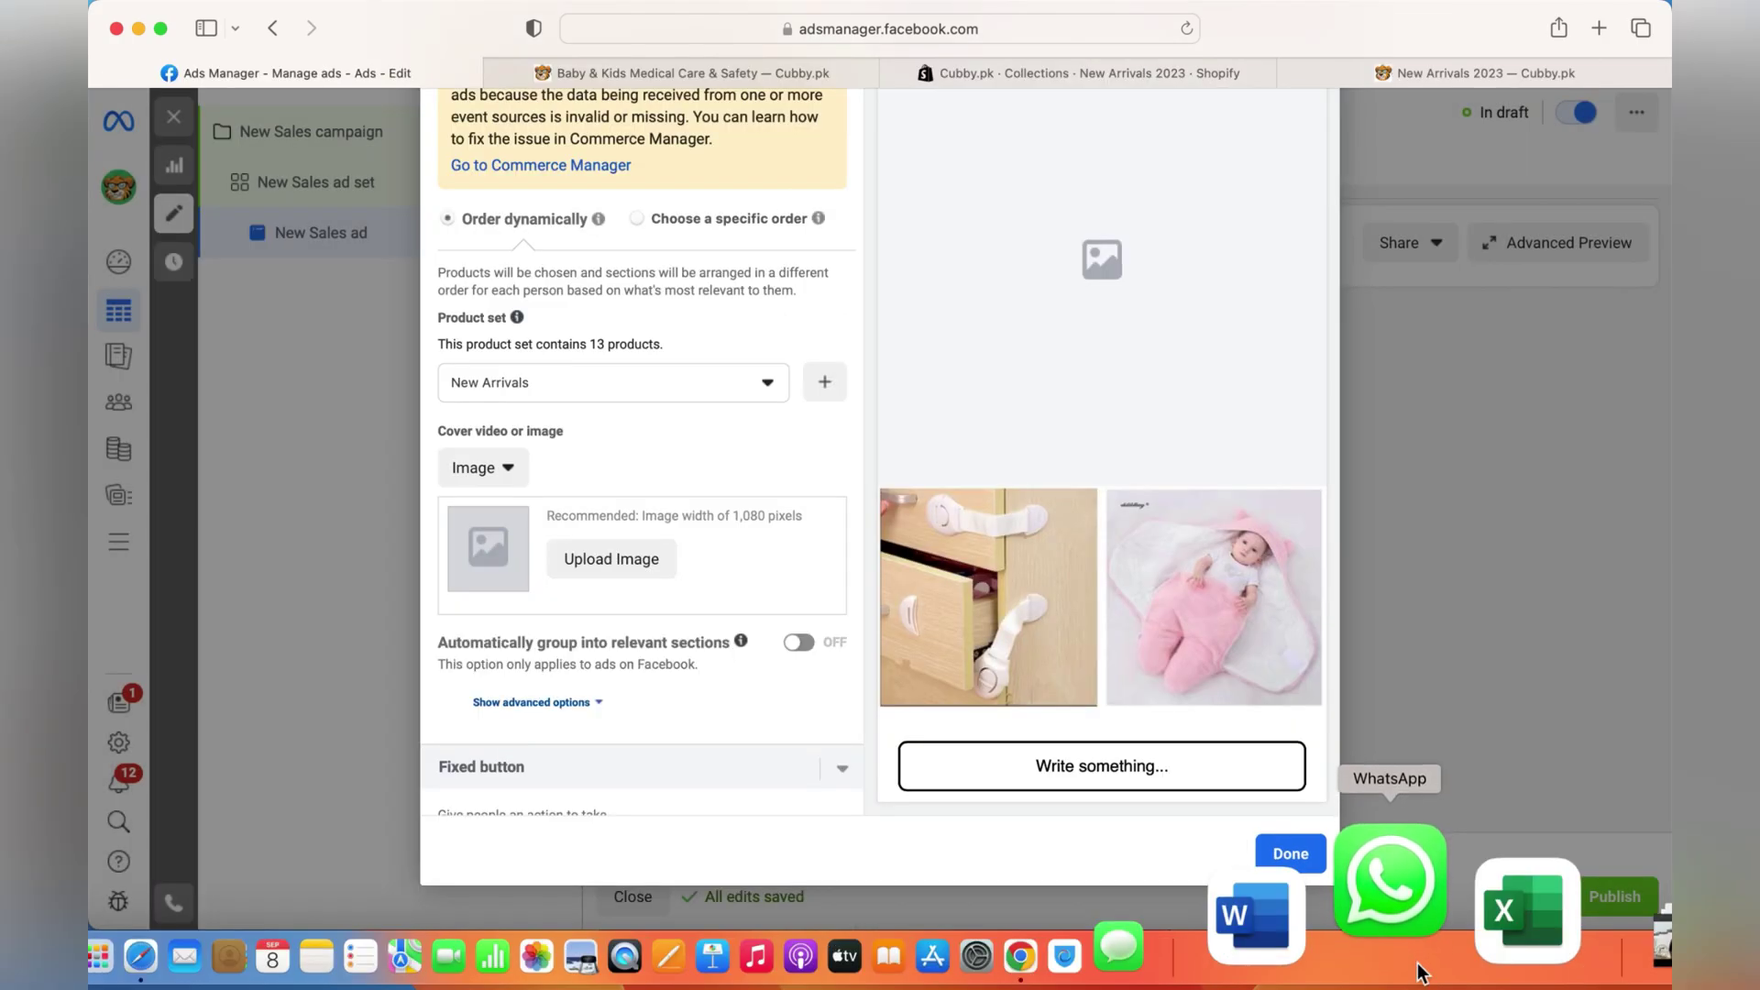
Bring up the account's image library for the collection's cover image.
click(1419, 972)
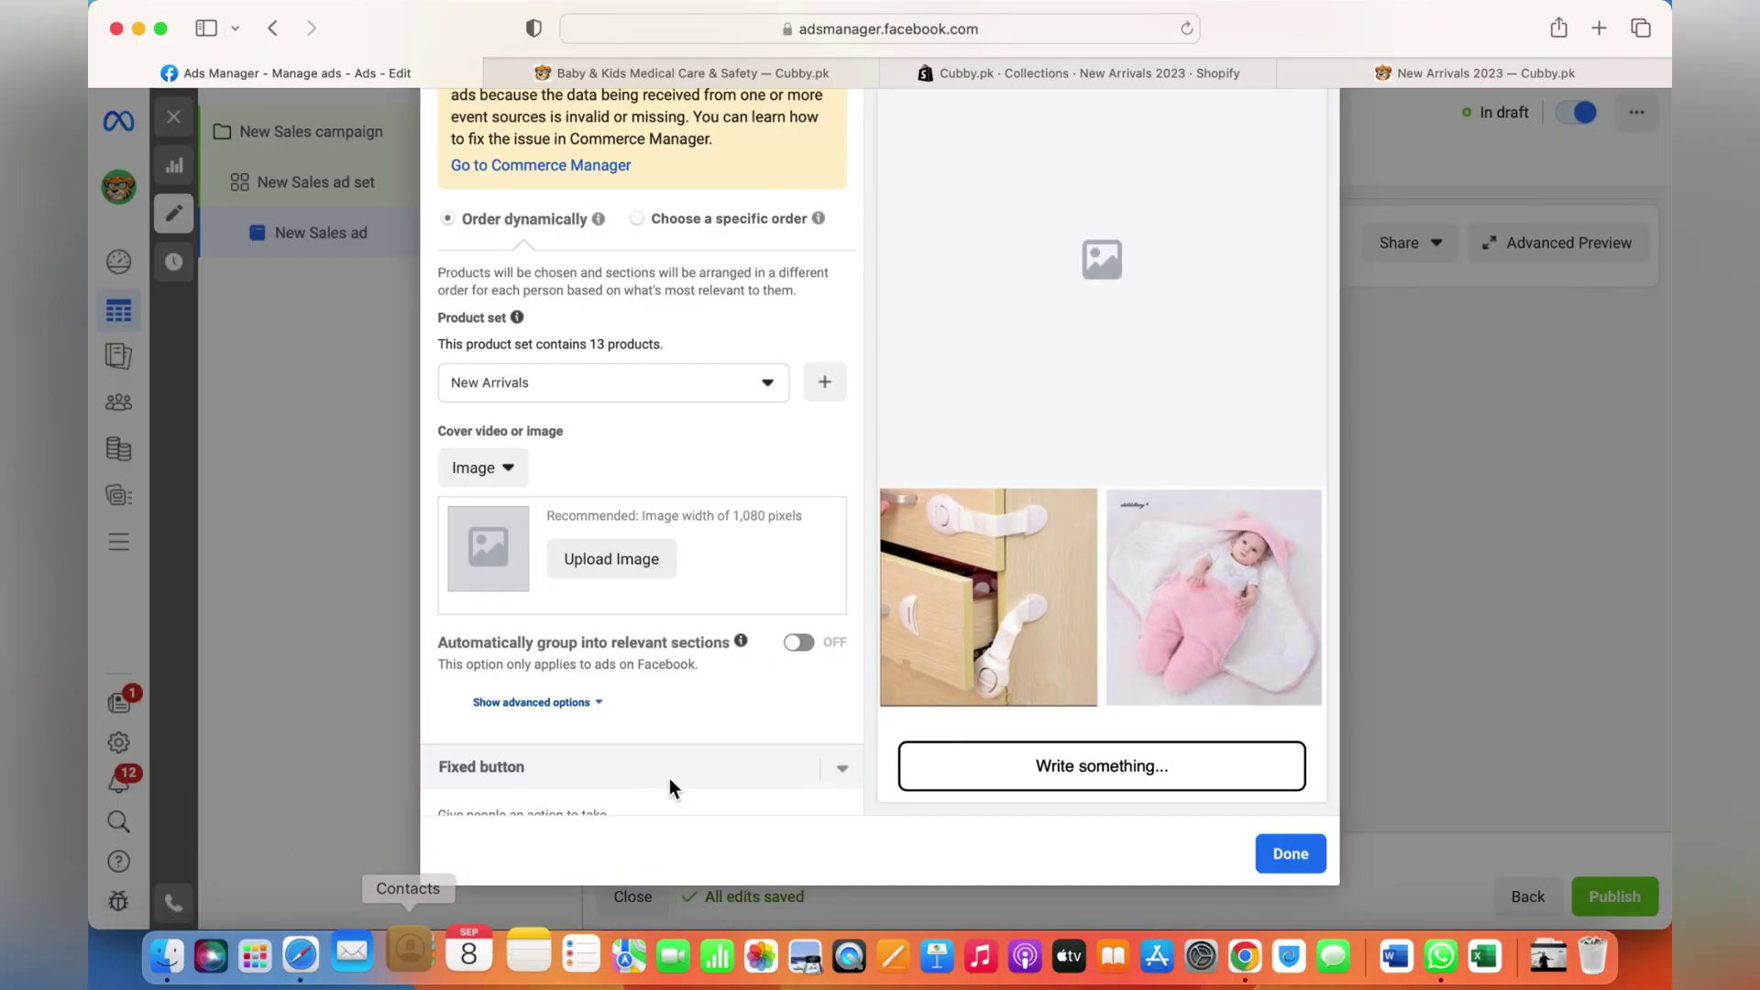
click(644, 559)
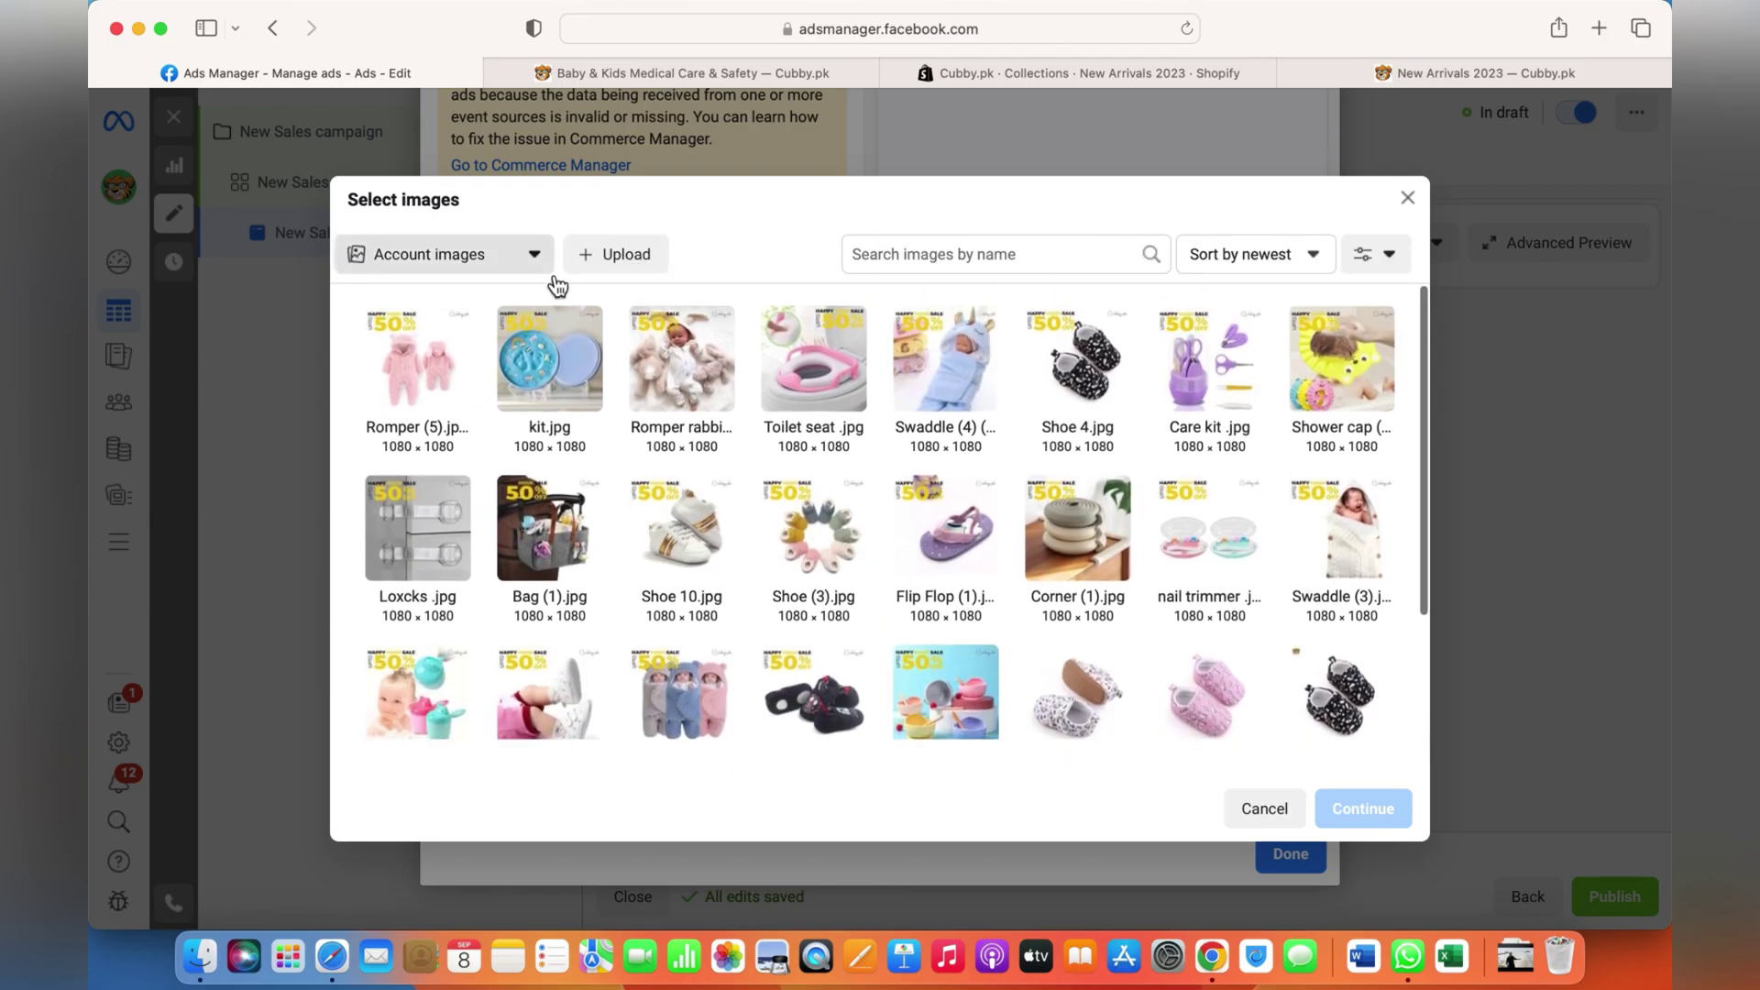
scroll(793, 537, down, 10)
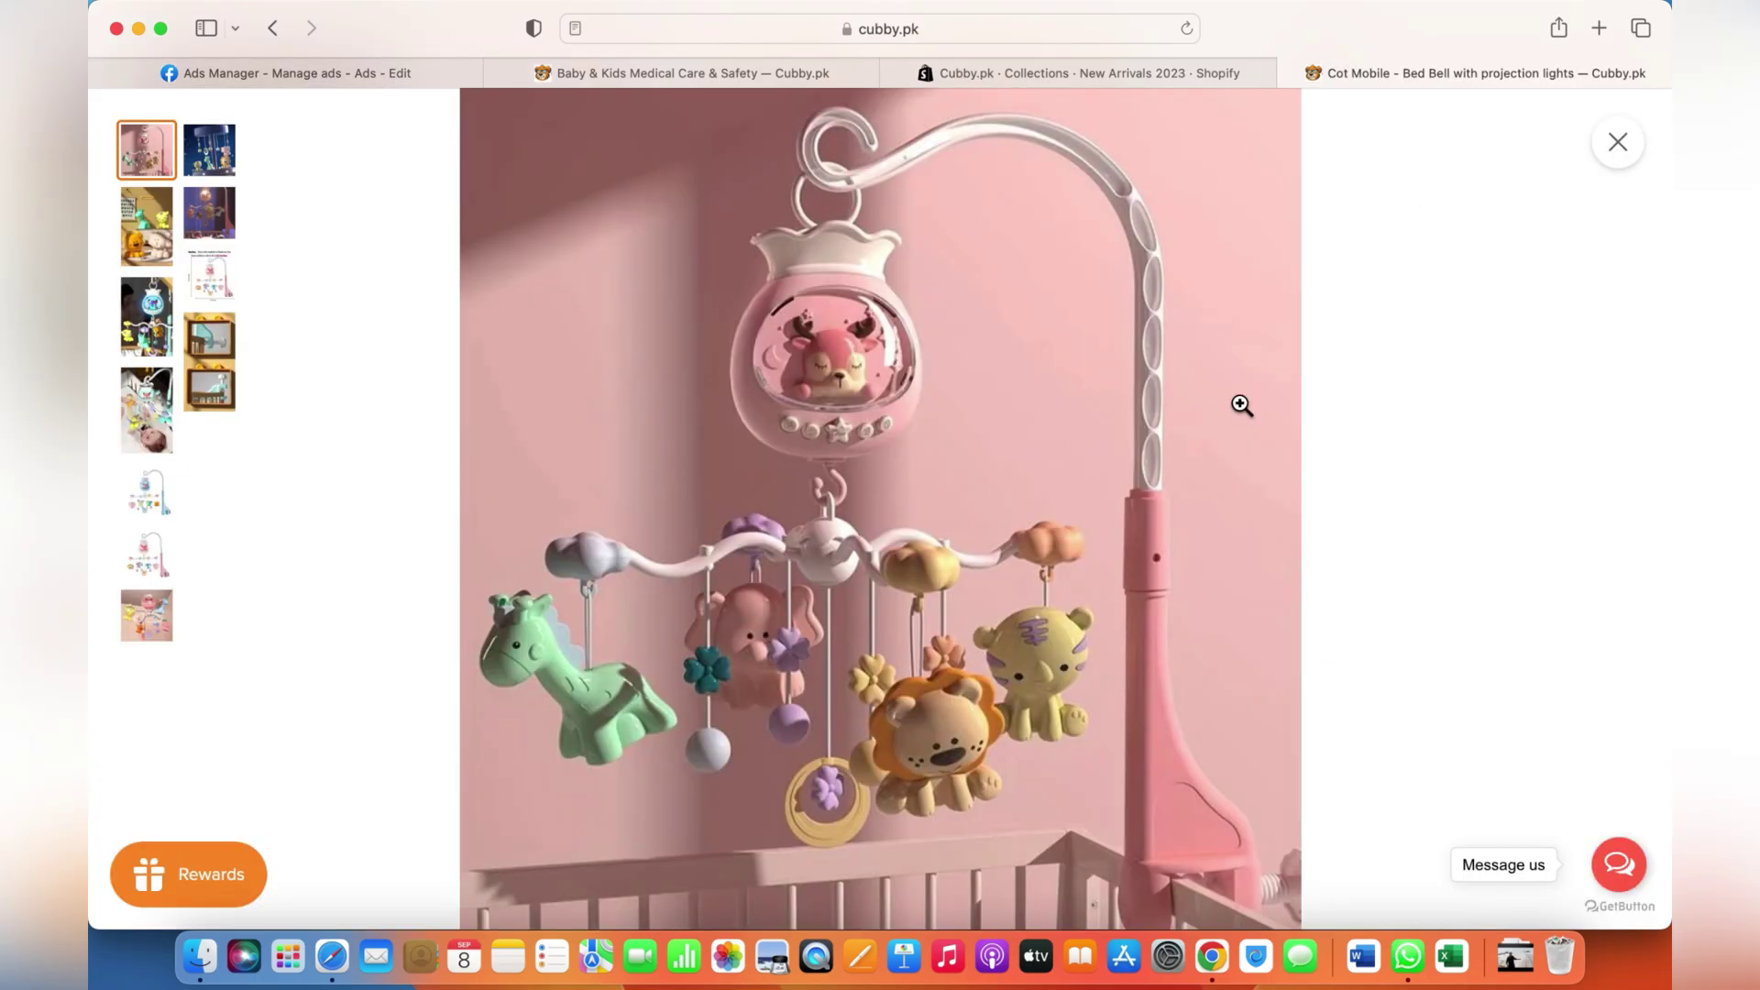
Capture a screenshot of the cot mobile product photo and return to the image picker.
key(super+shift+4)
drag(468, 109, 549, 122)
drag(1171, 744, 1303, 865)
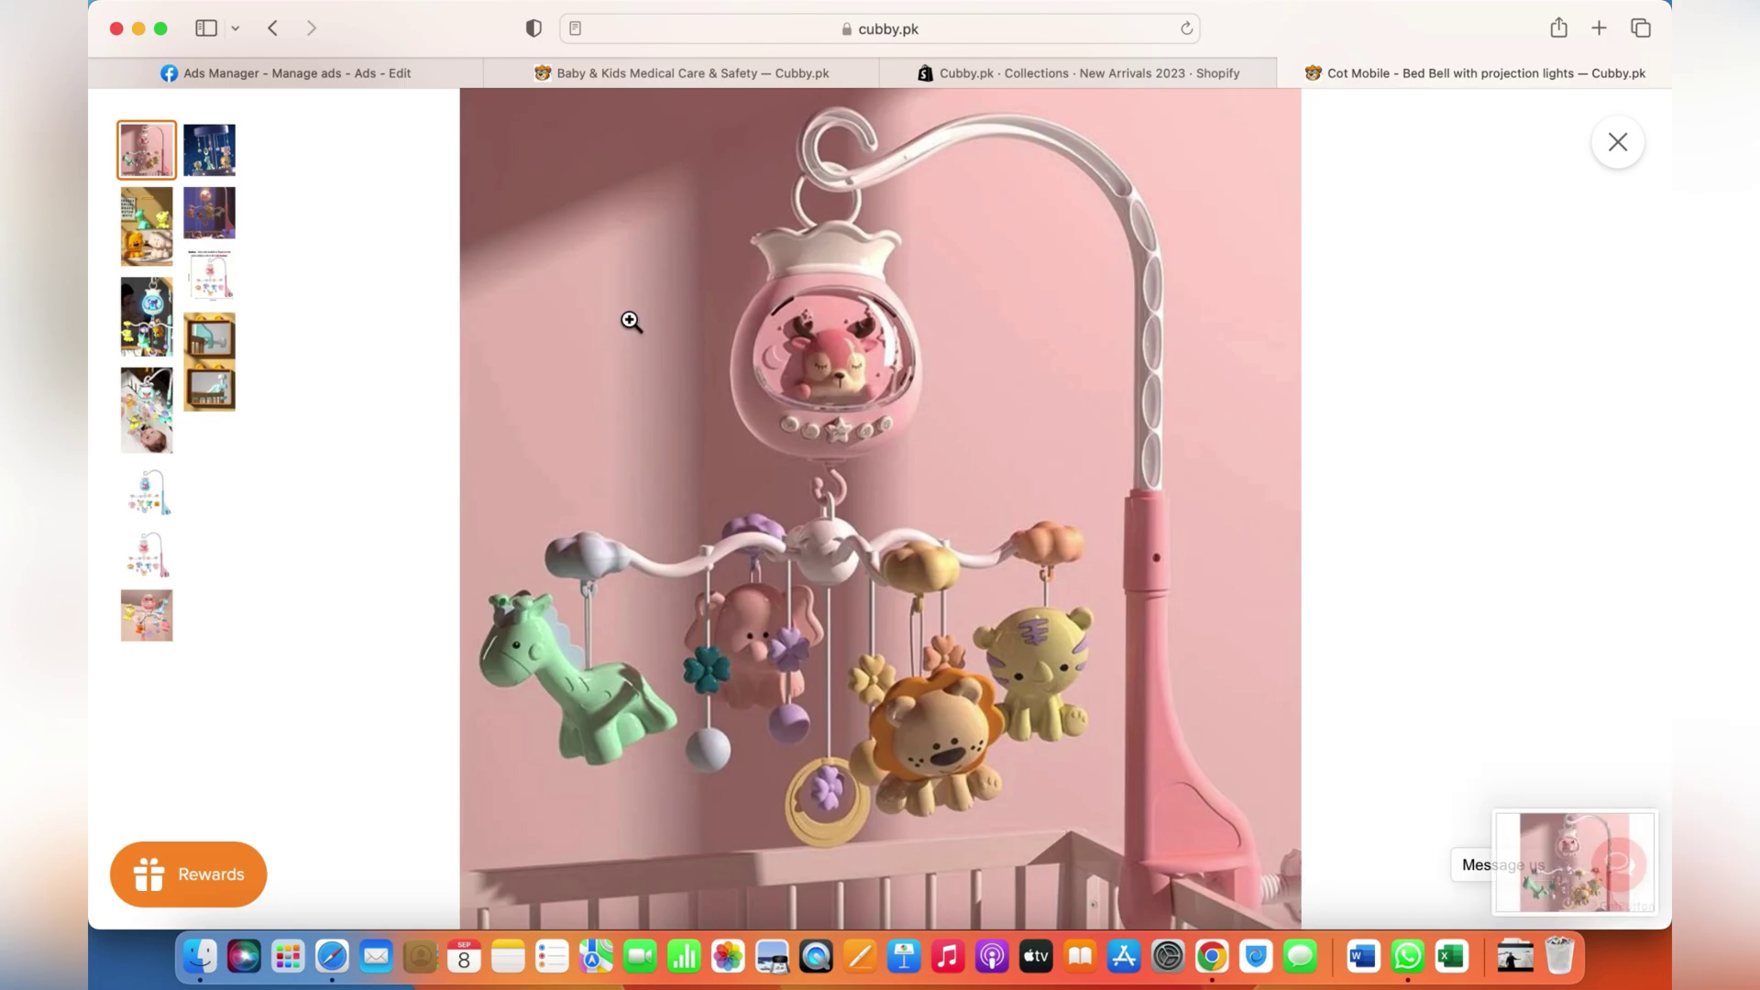
click(299, 73)
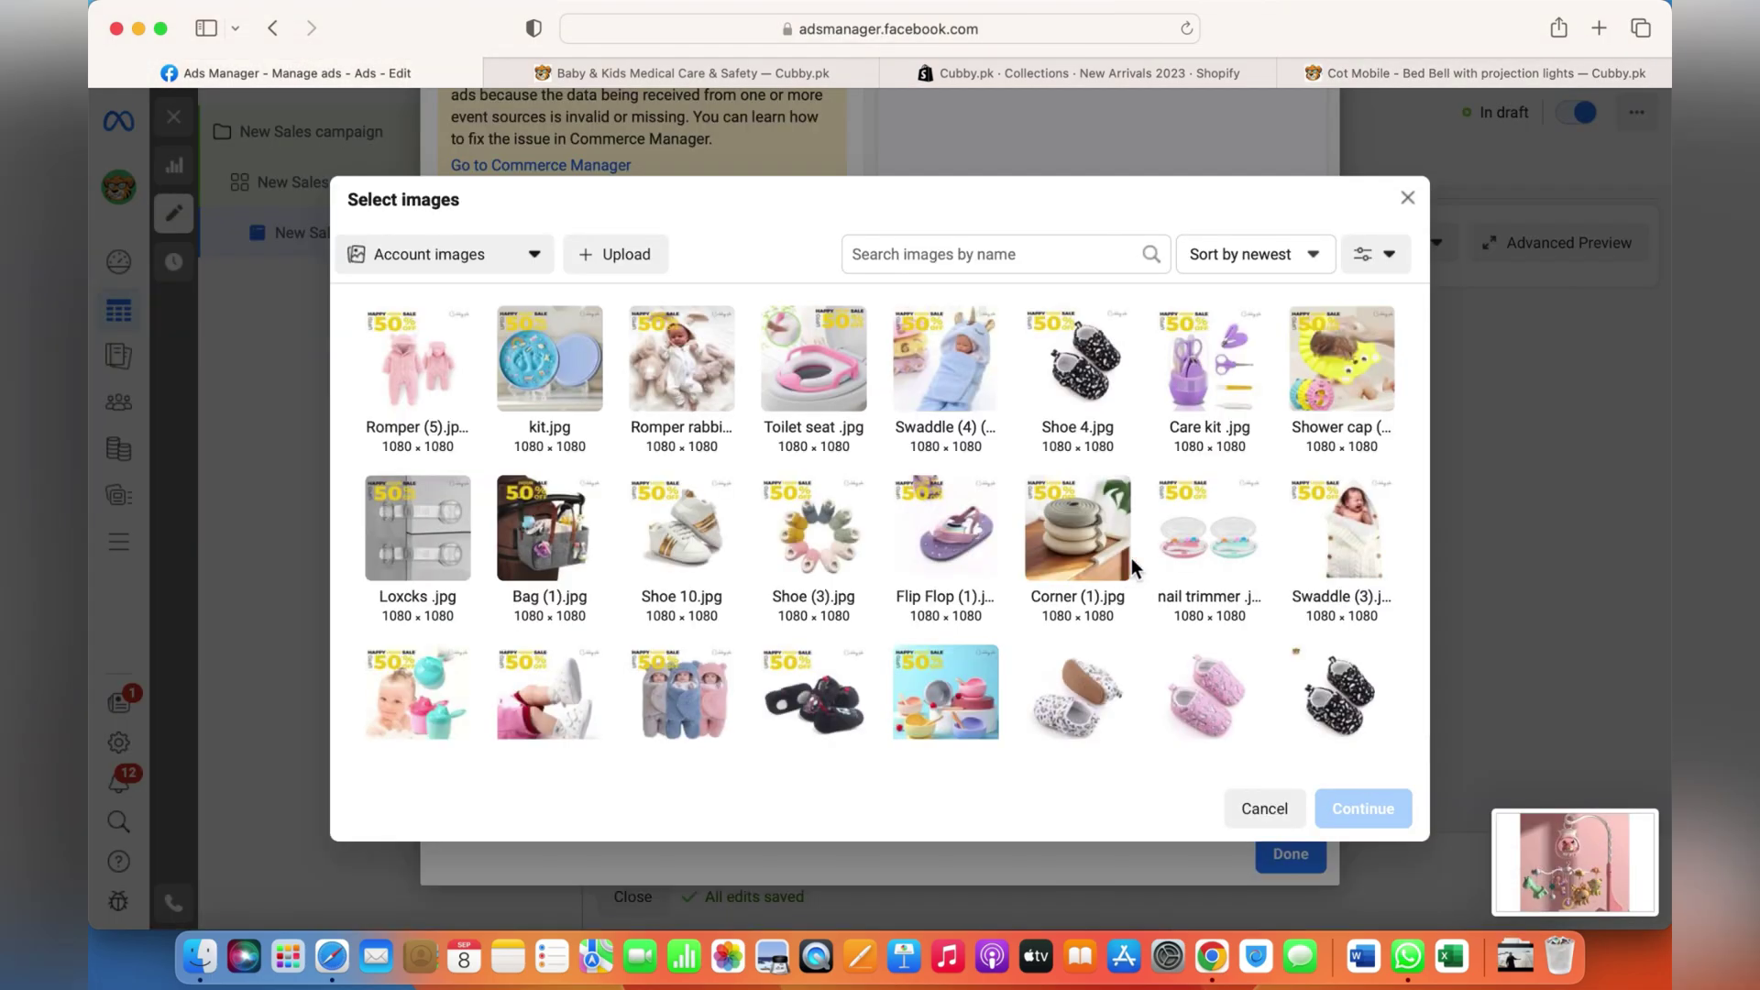
Upload the cot mobile screenshot from the iCloud Desktop as the cover image.
click(647, 264)
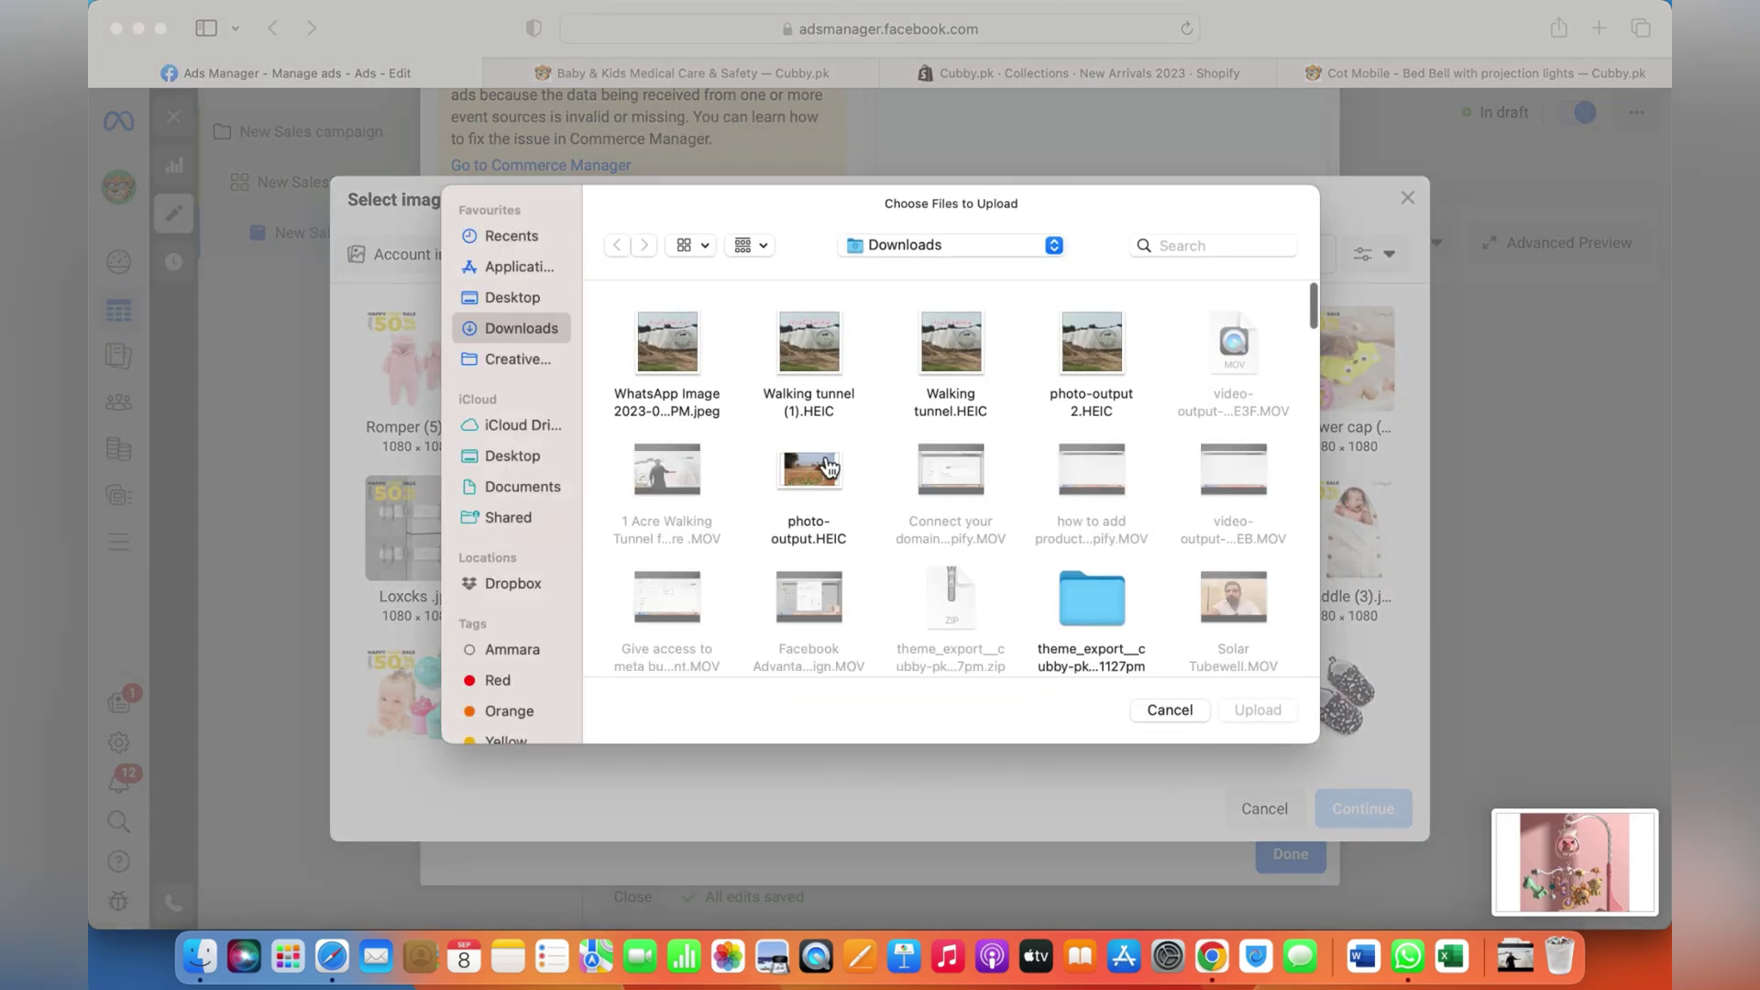
click(514, 444)
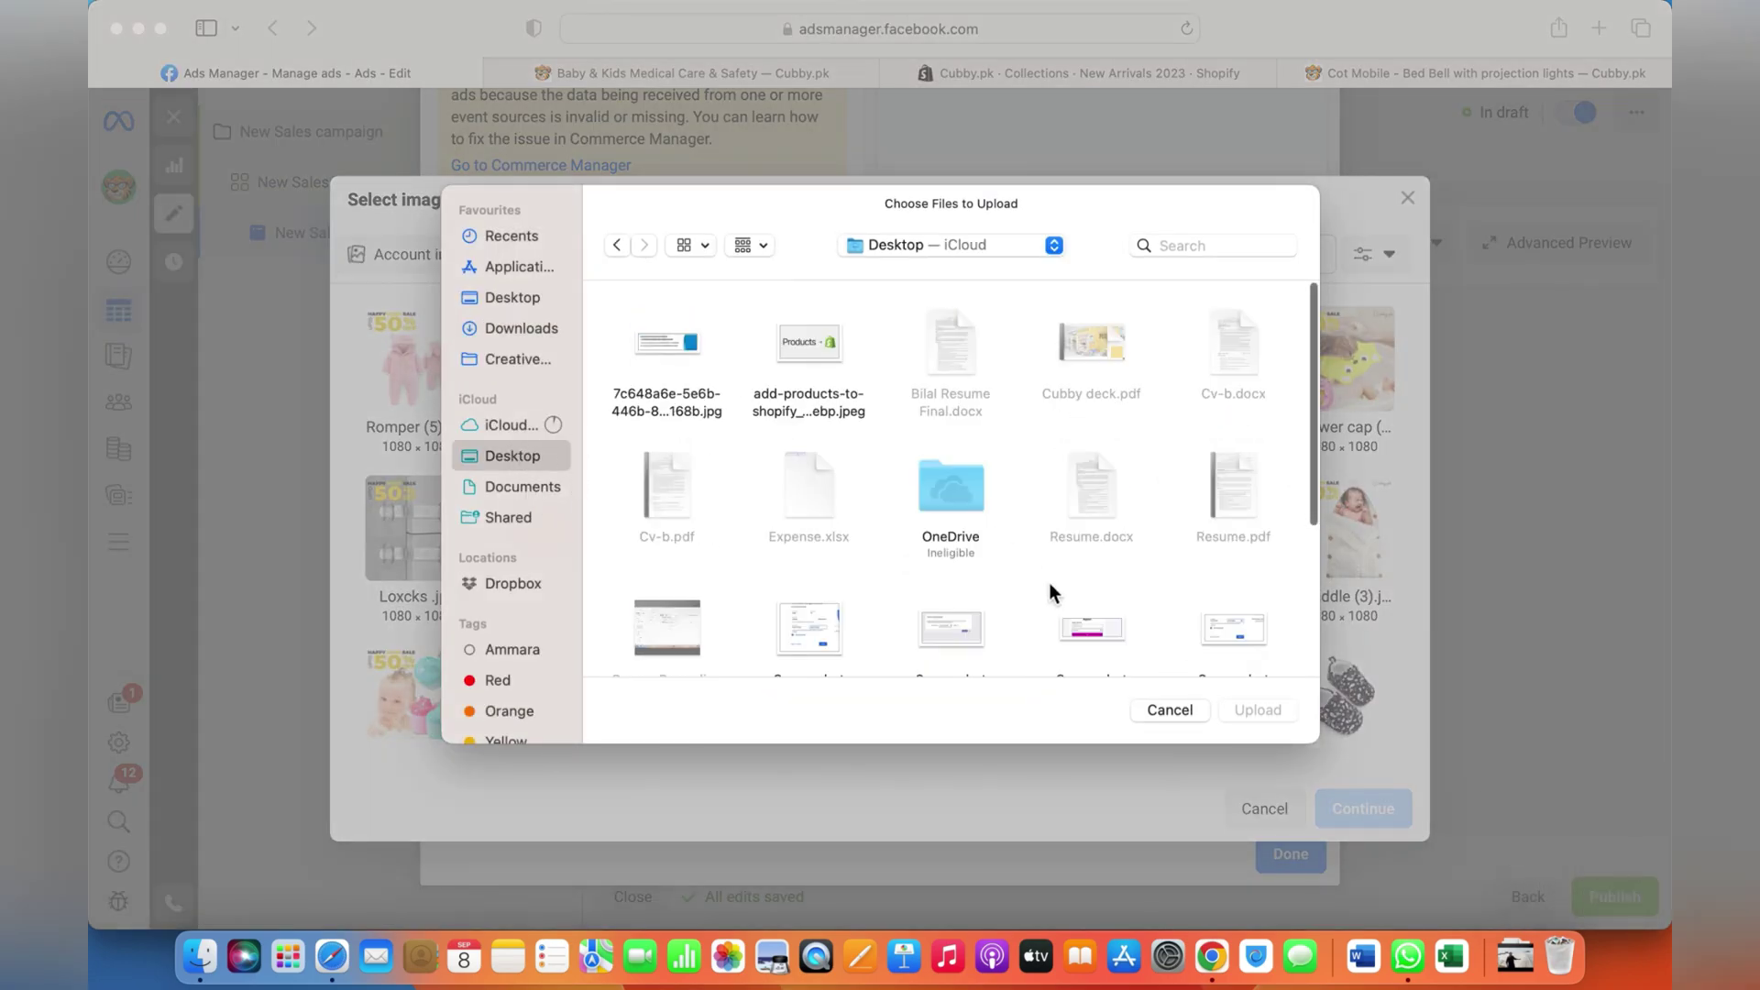
scroll(1050, 584, down, 5)
double_click(1251, 419)
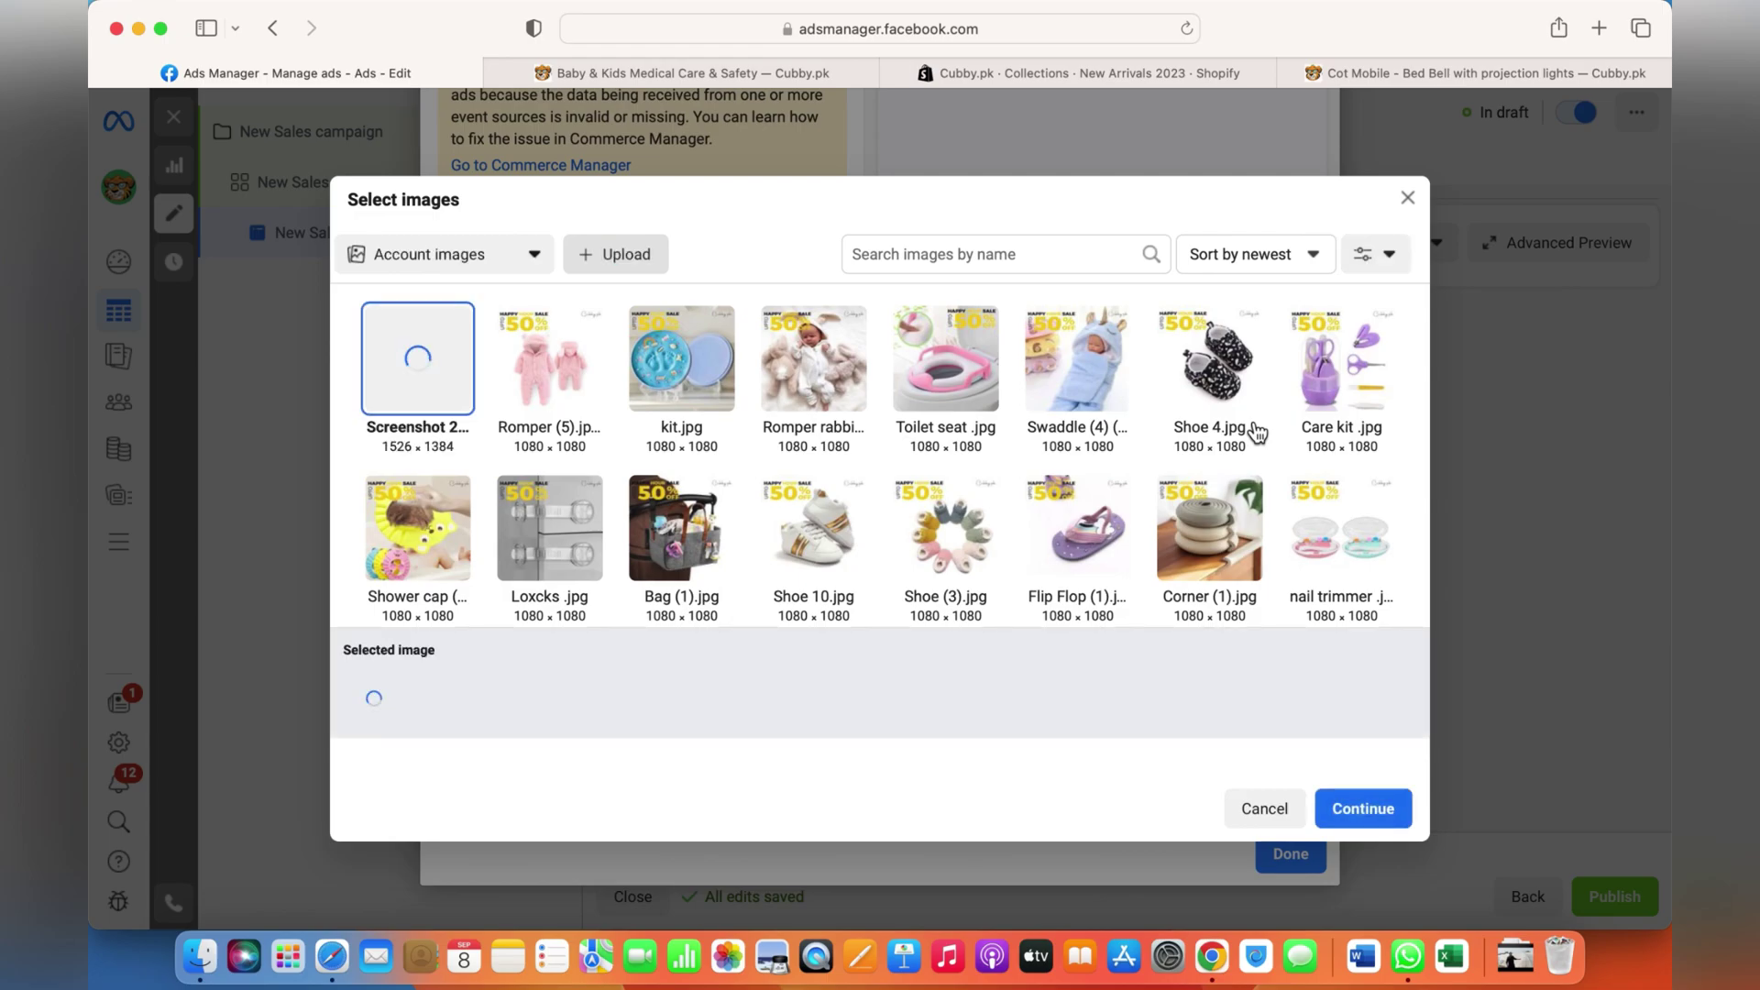
Confirm the cot mobile cover and label the fixed button Shop Now.
click(1359, 811)
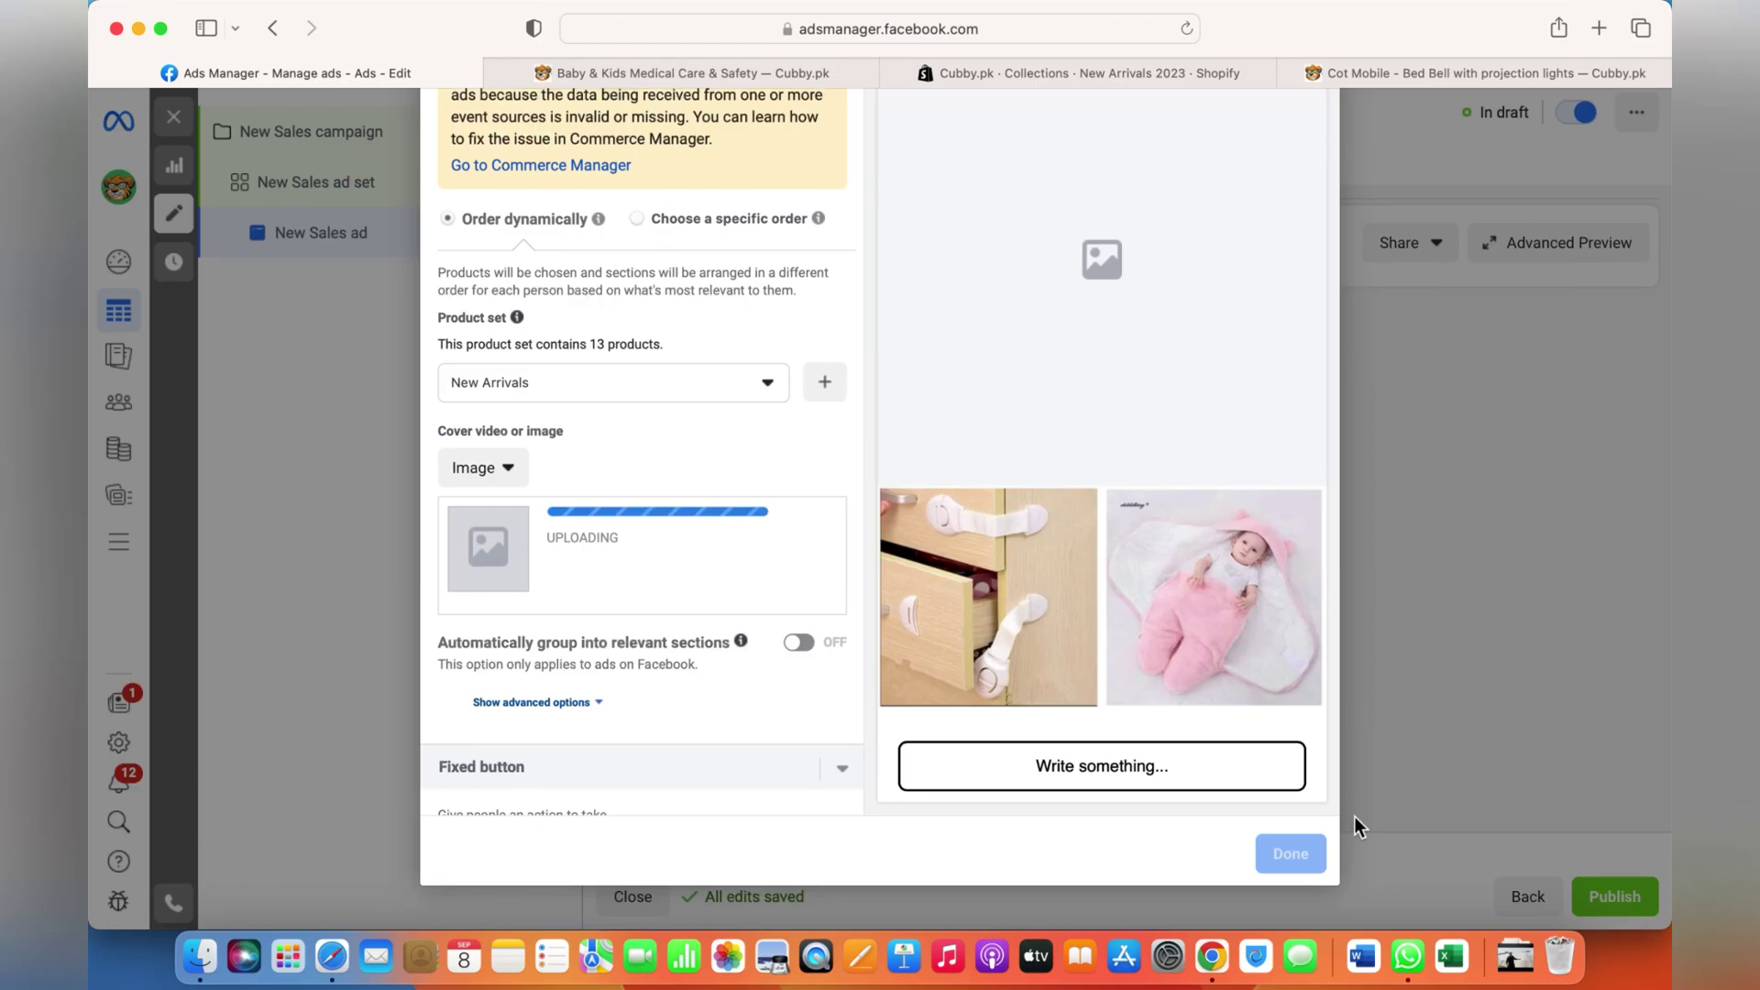
scroll(745, 601, down, 2)
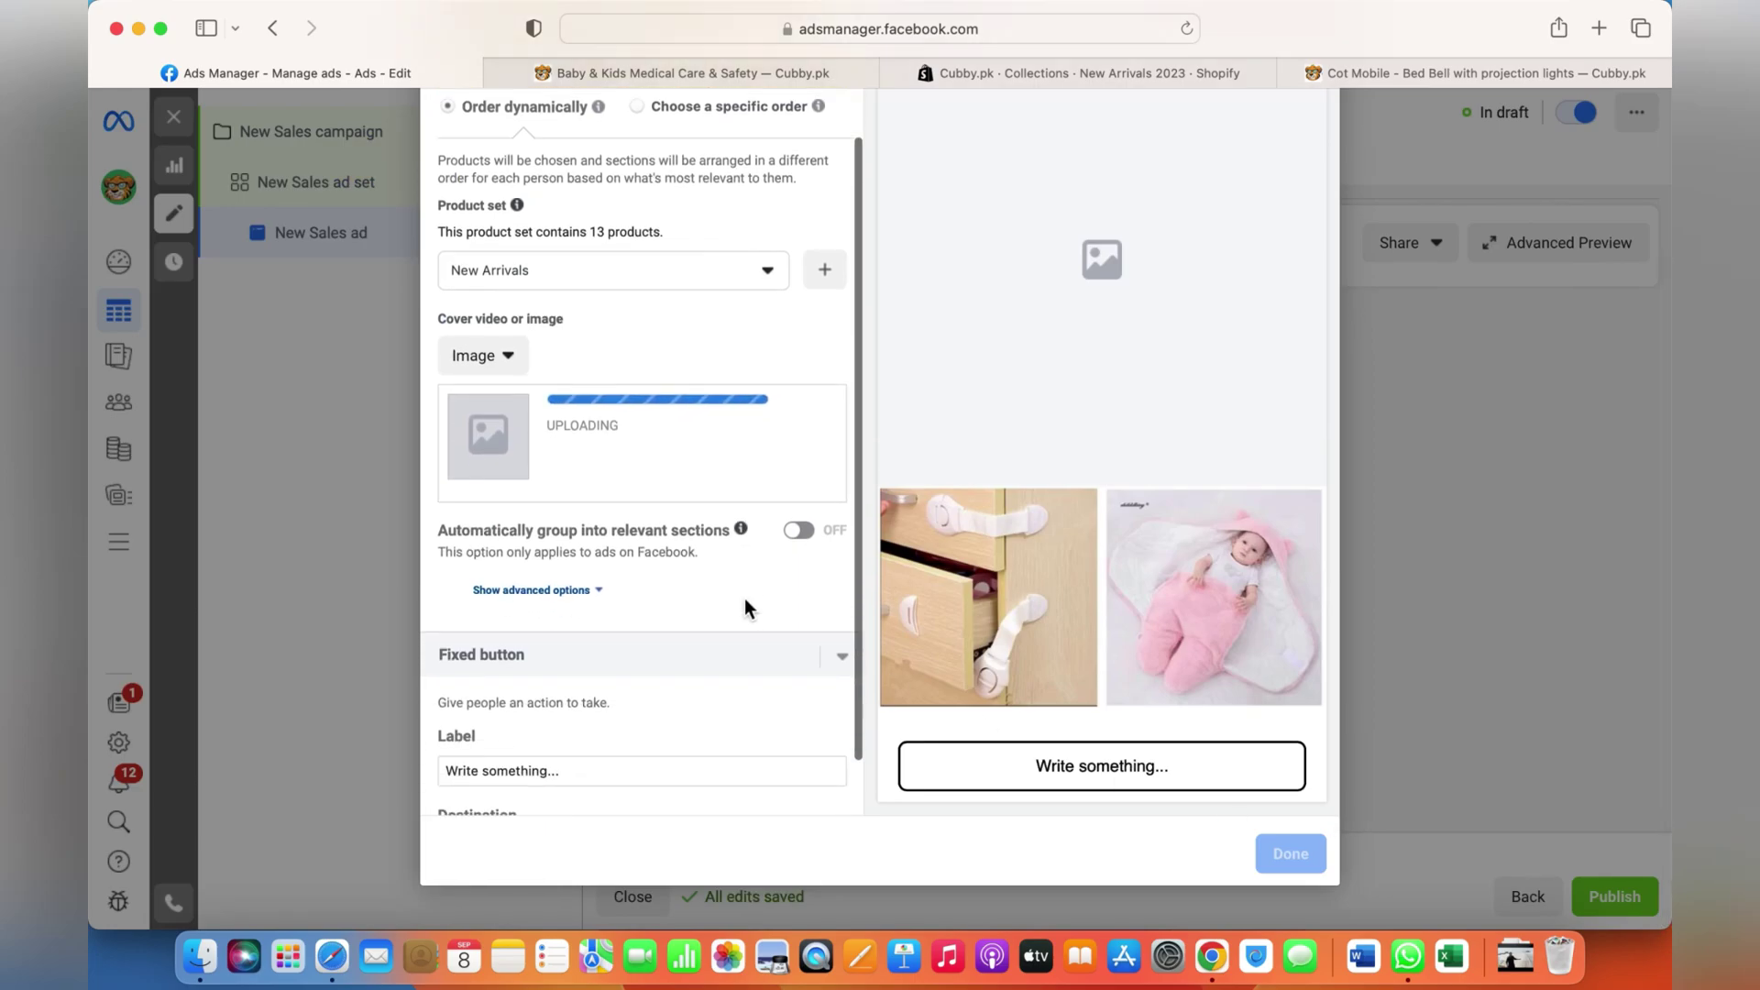
scroll(744, 609, down, 1)
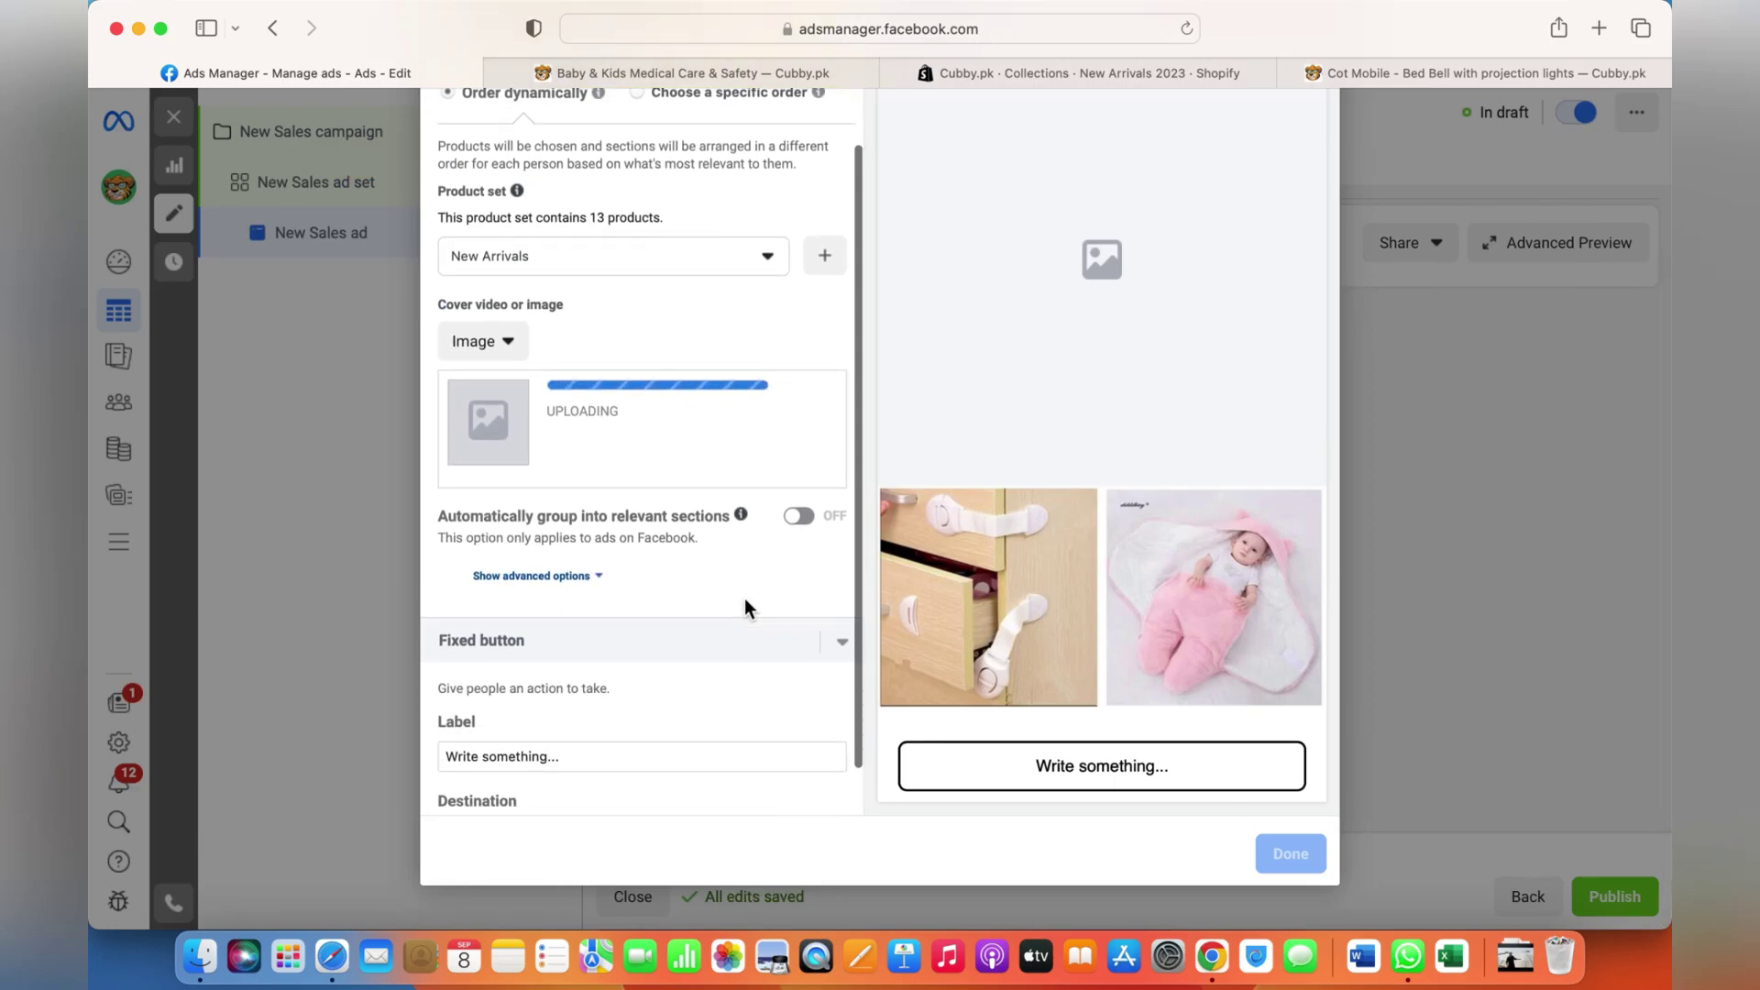
triple_click(594, 703)
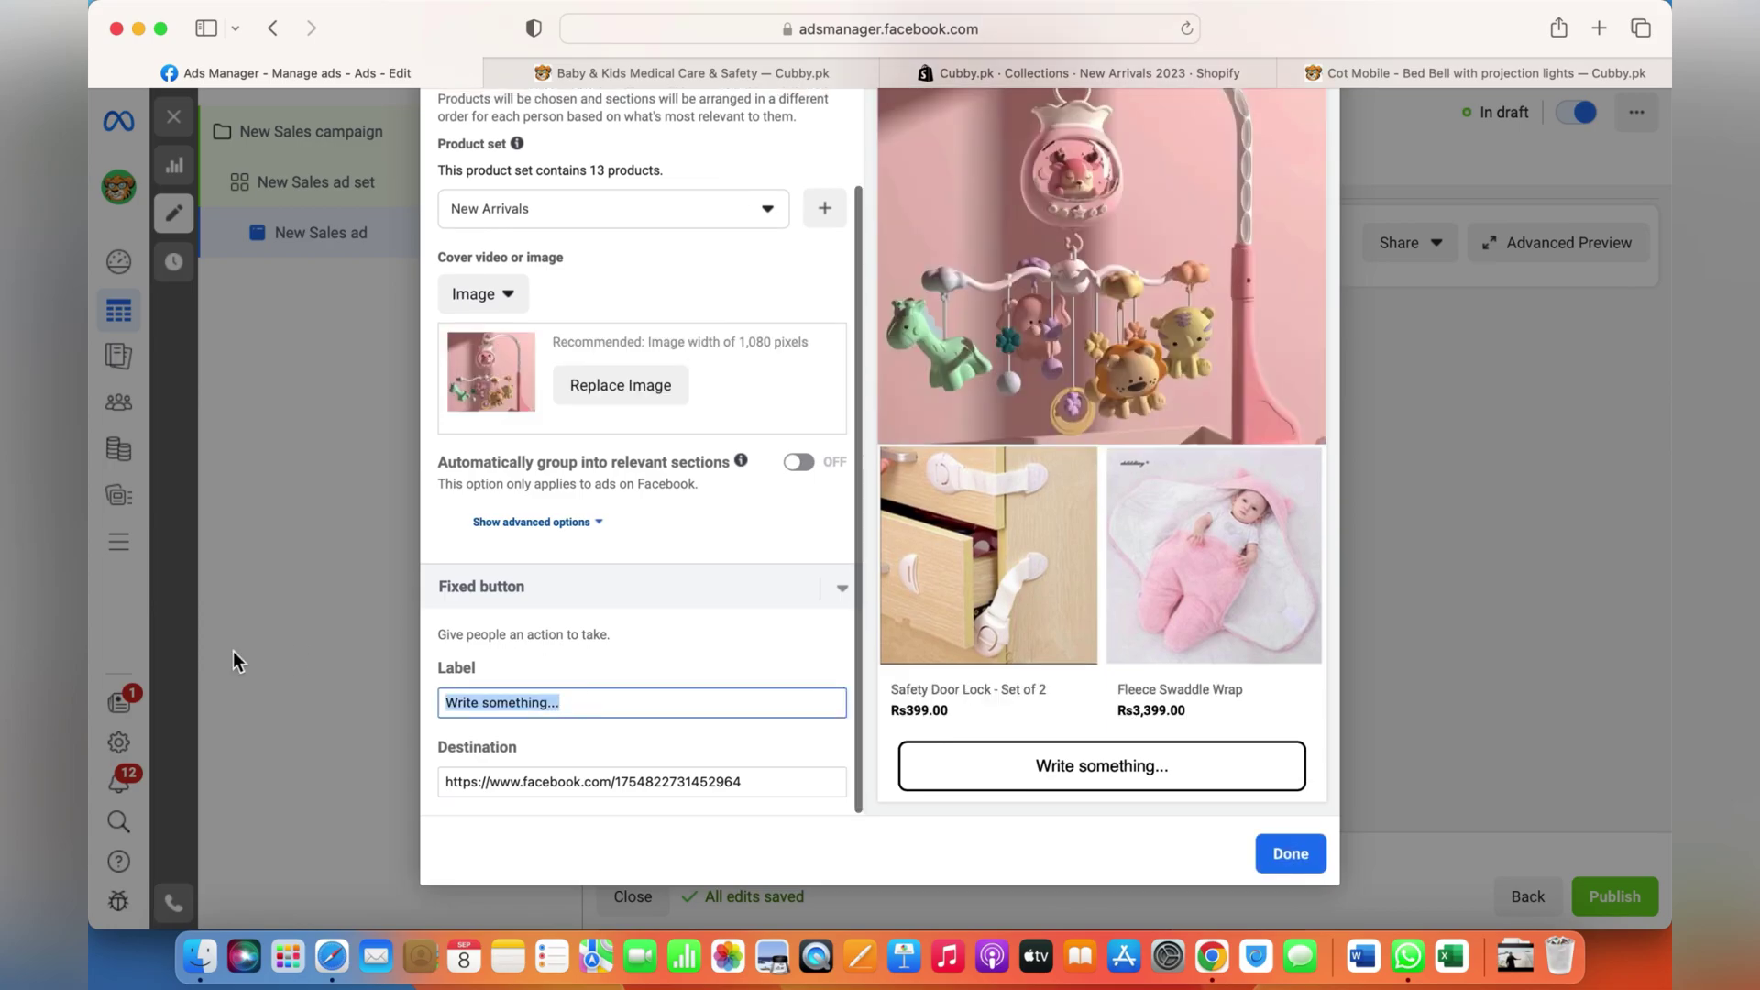
text(Shp)
key(BackSpace)
text(op)
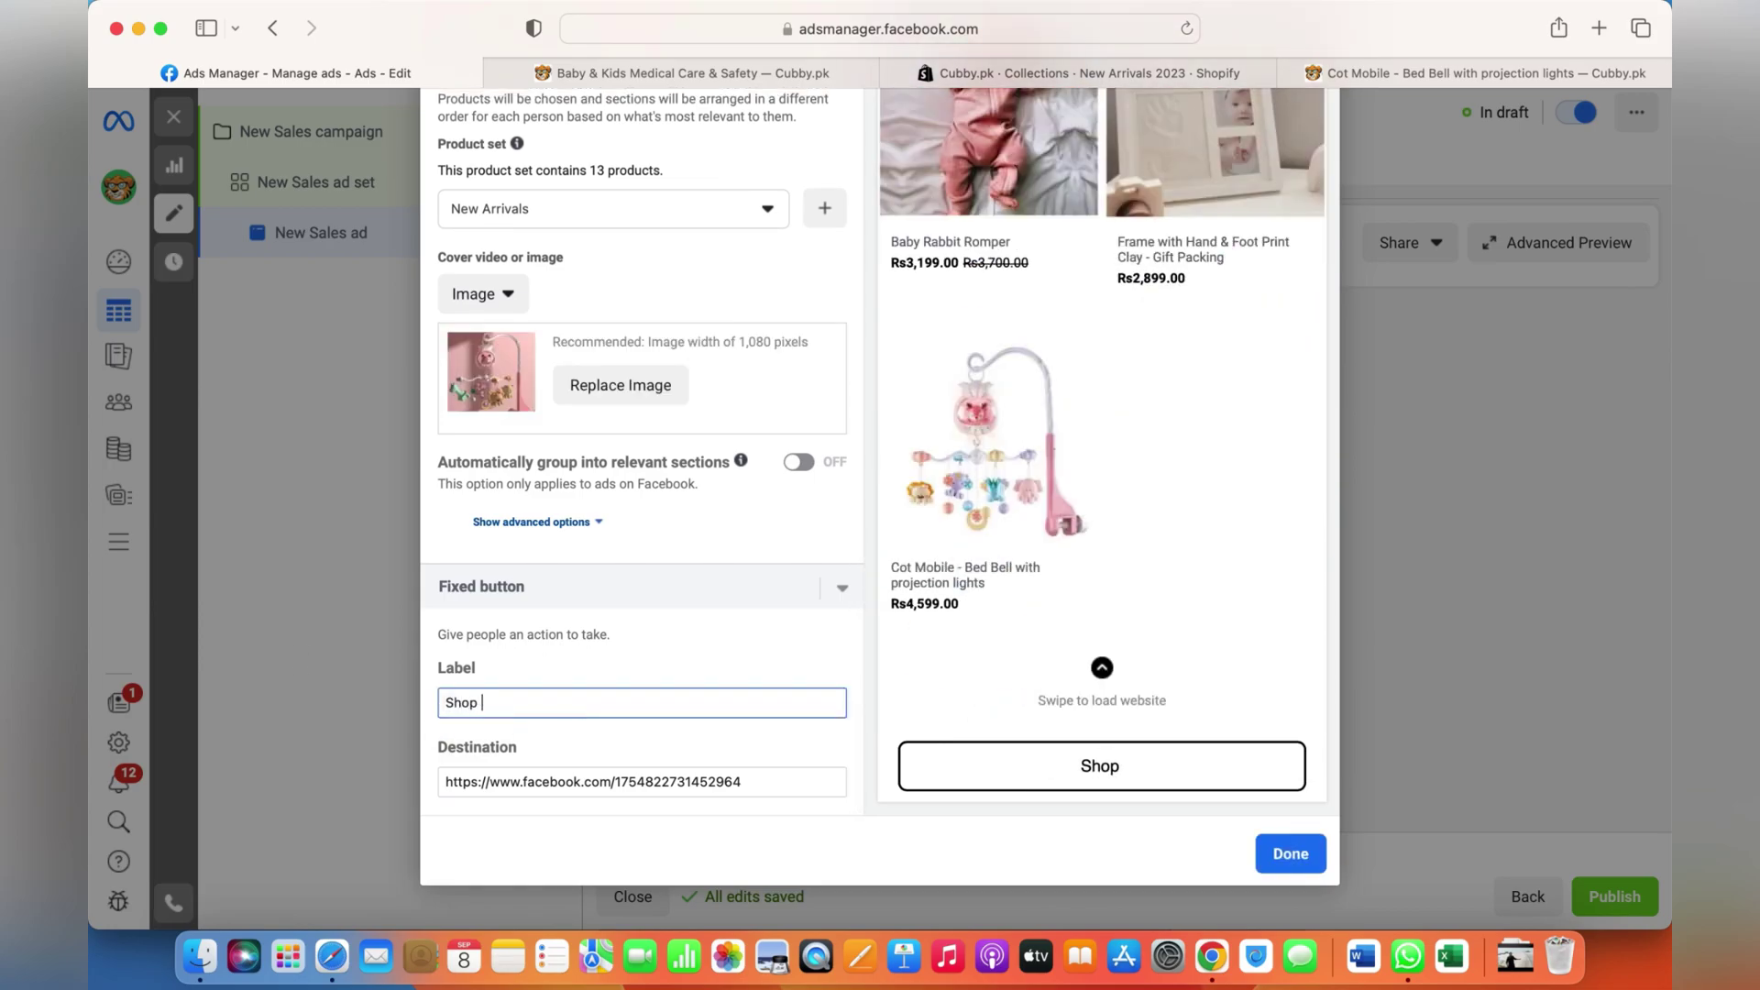
text( Now)
Point the button to the new-arrivals-2023 collection URL and save the instant experience.
drag(767, 786, 268, 783)
text(https://cubby.pk/collections/new-arrivals-2023)
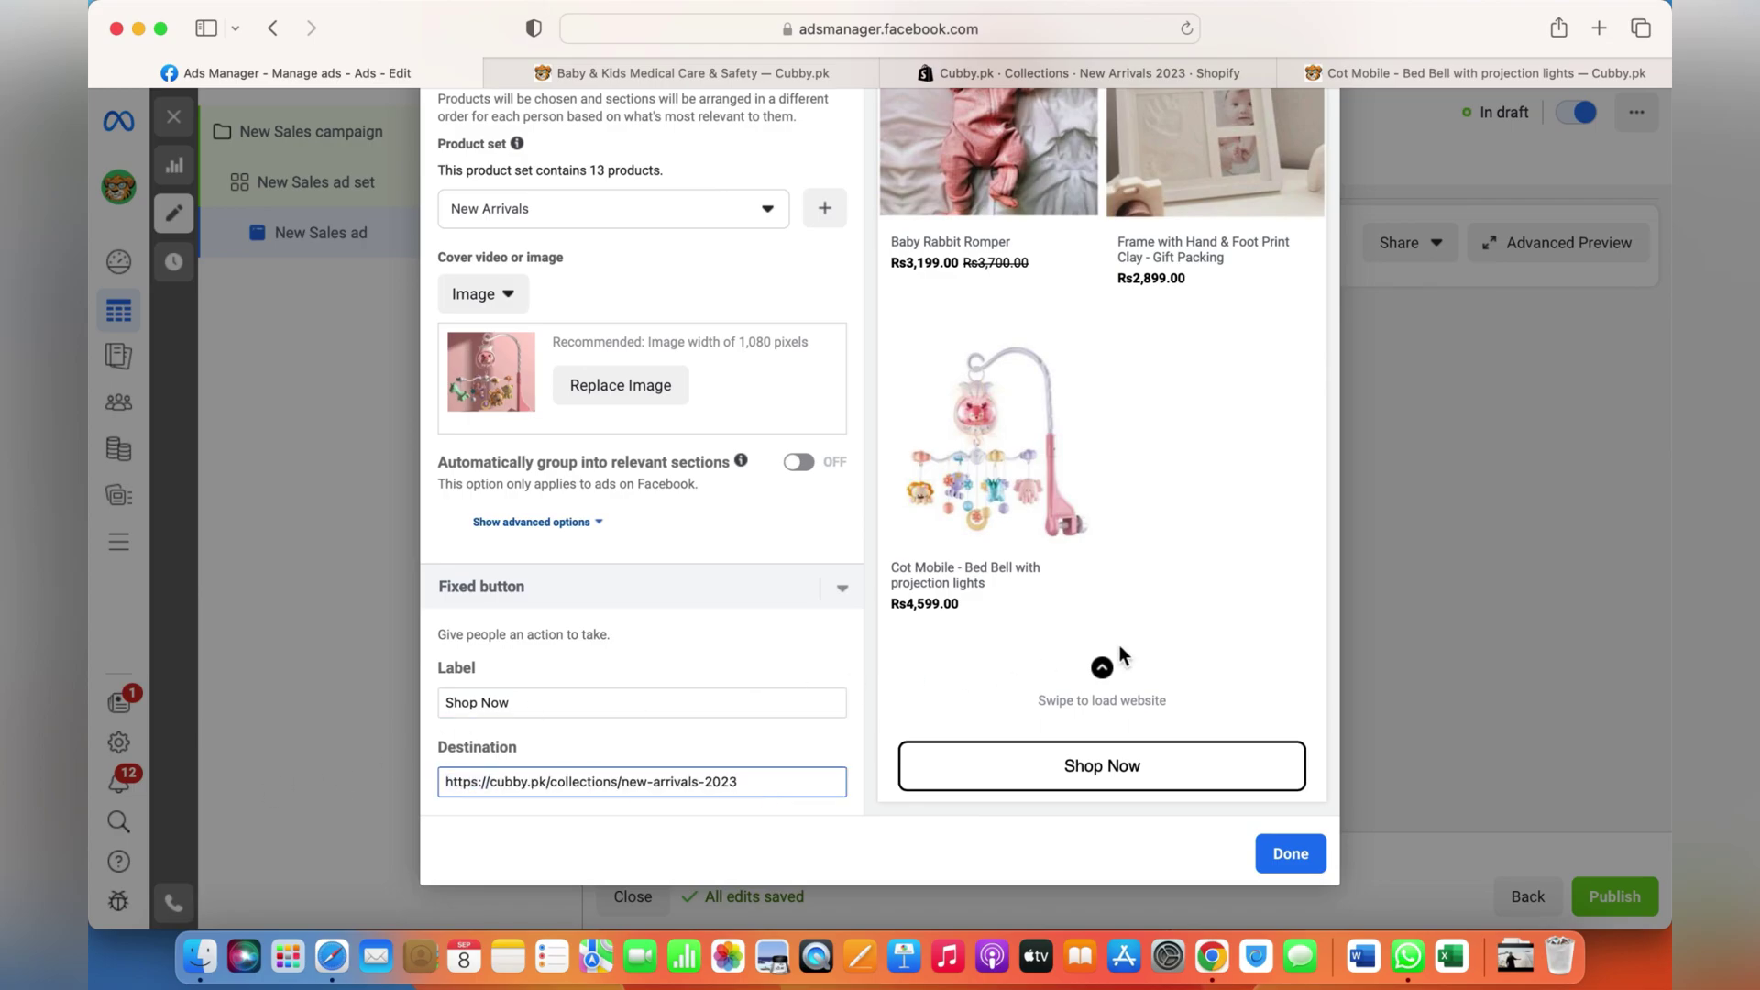
scroll(1120, 646, up, 5)
scroll(1119, 645, up, 5)
scroll(1120, 645, up, 5)
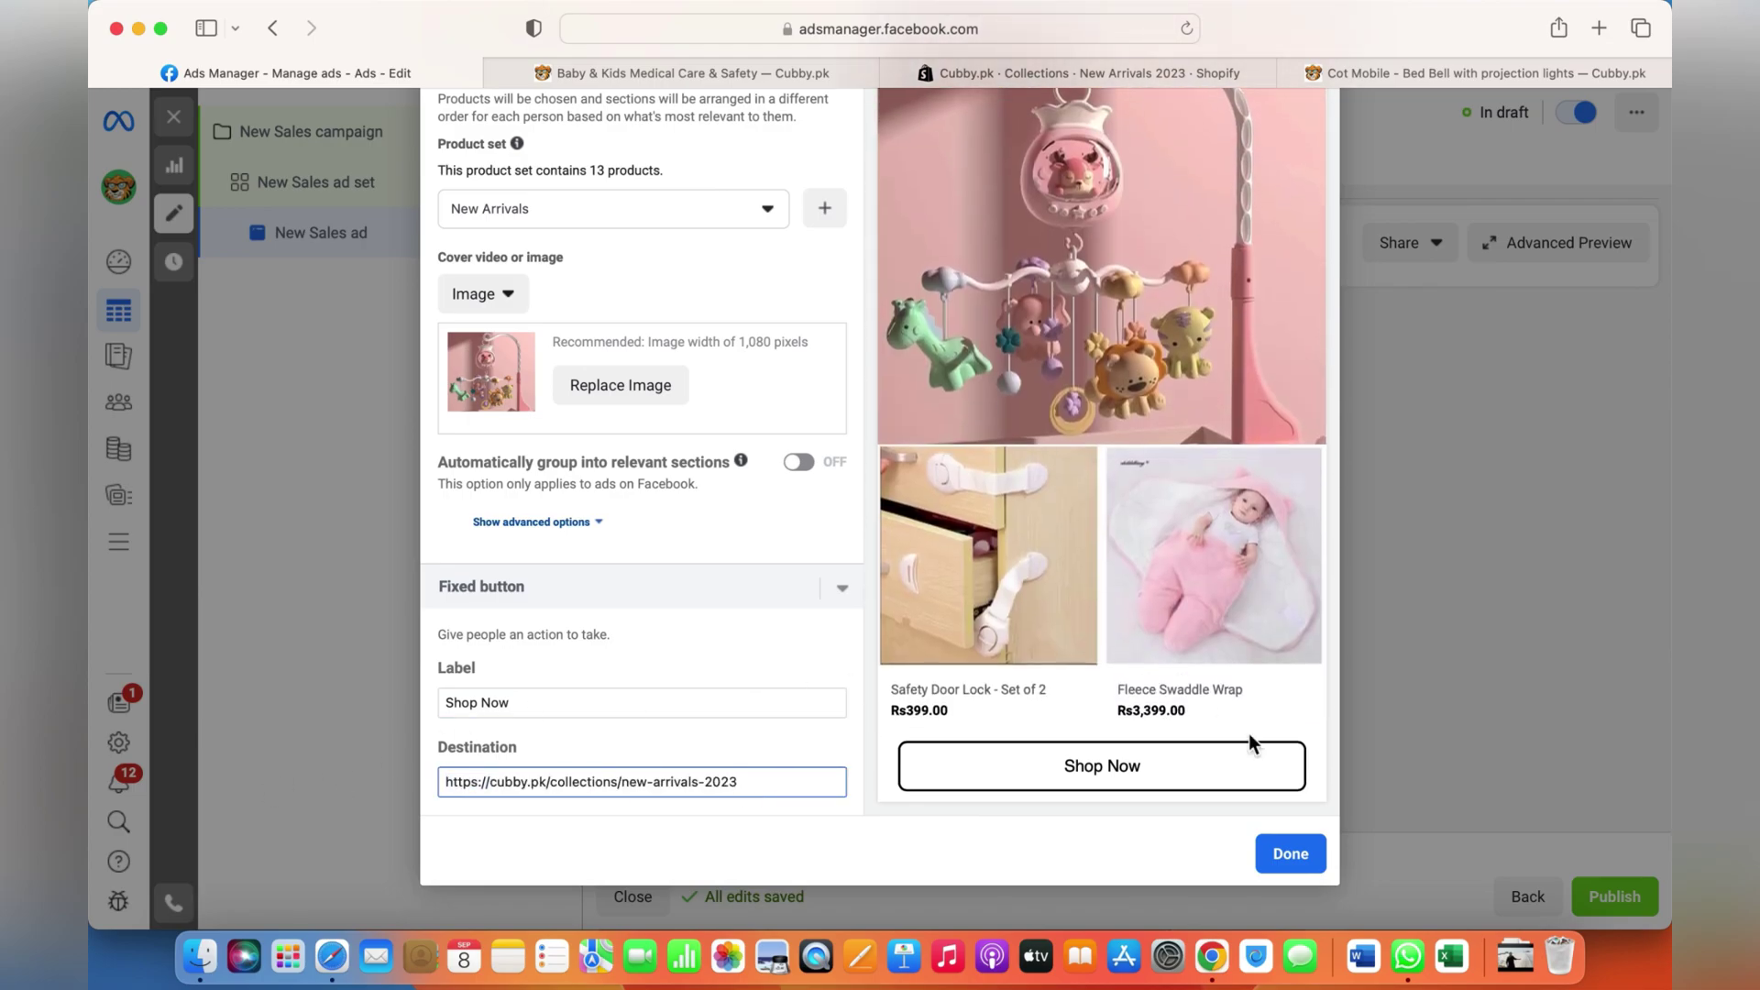
click(1306, 854)
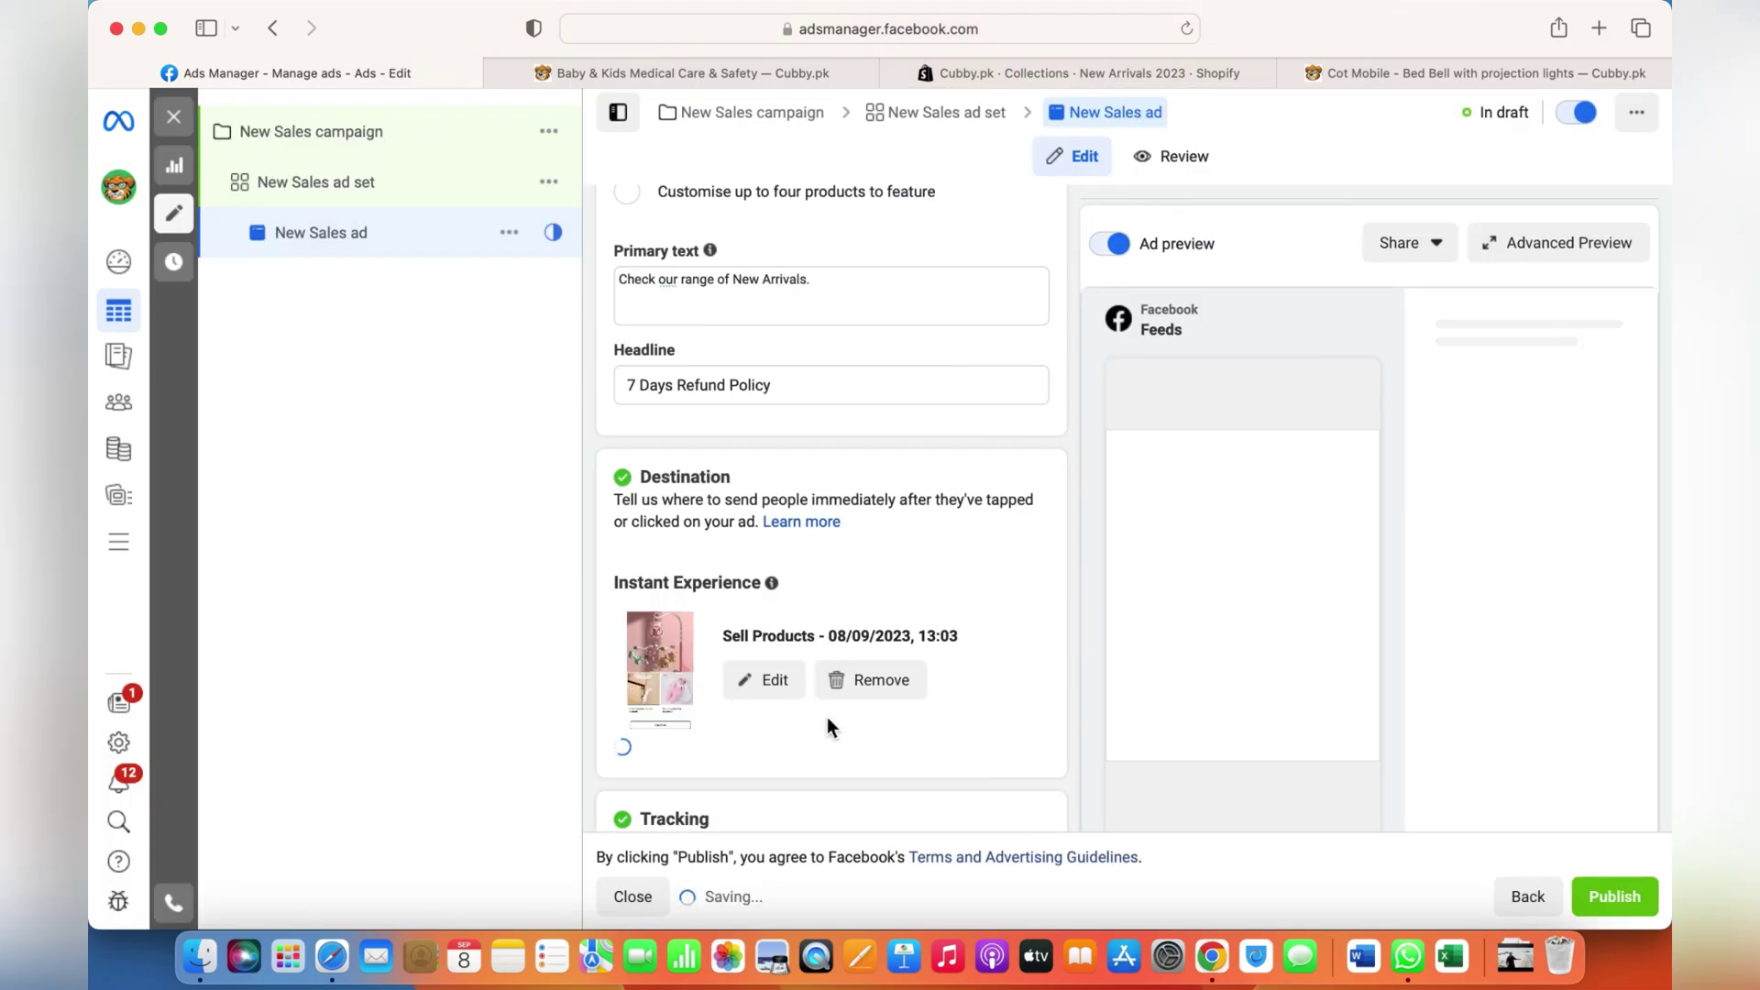
scroll(877, 754, down, 2)
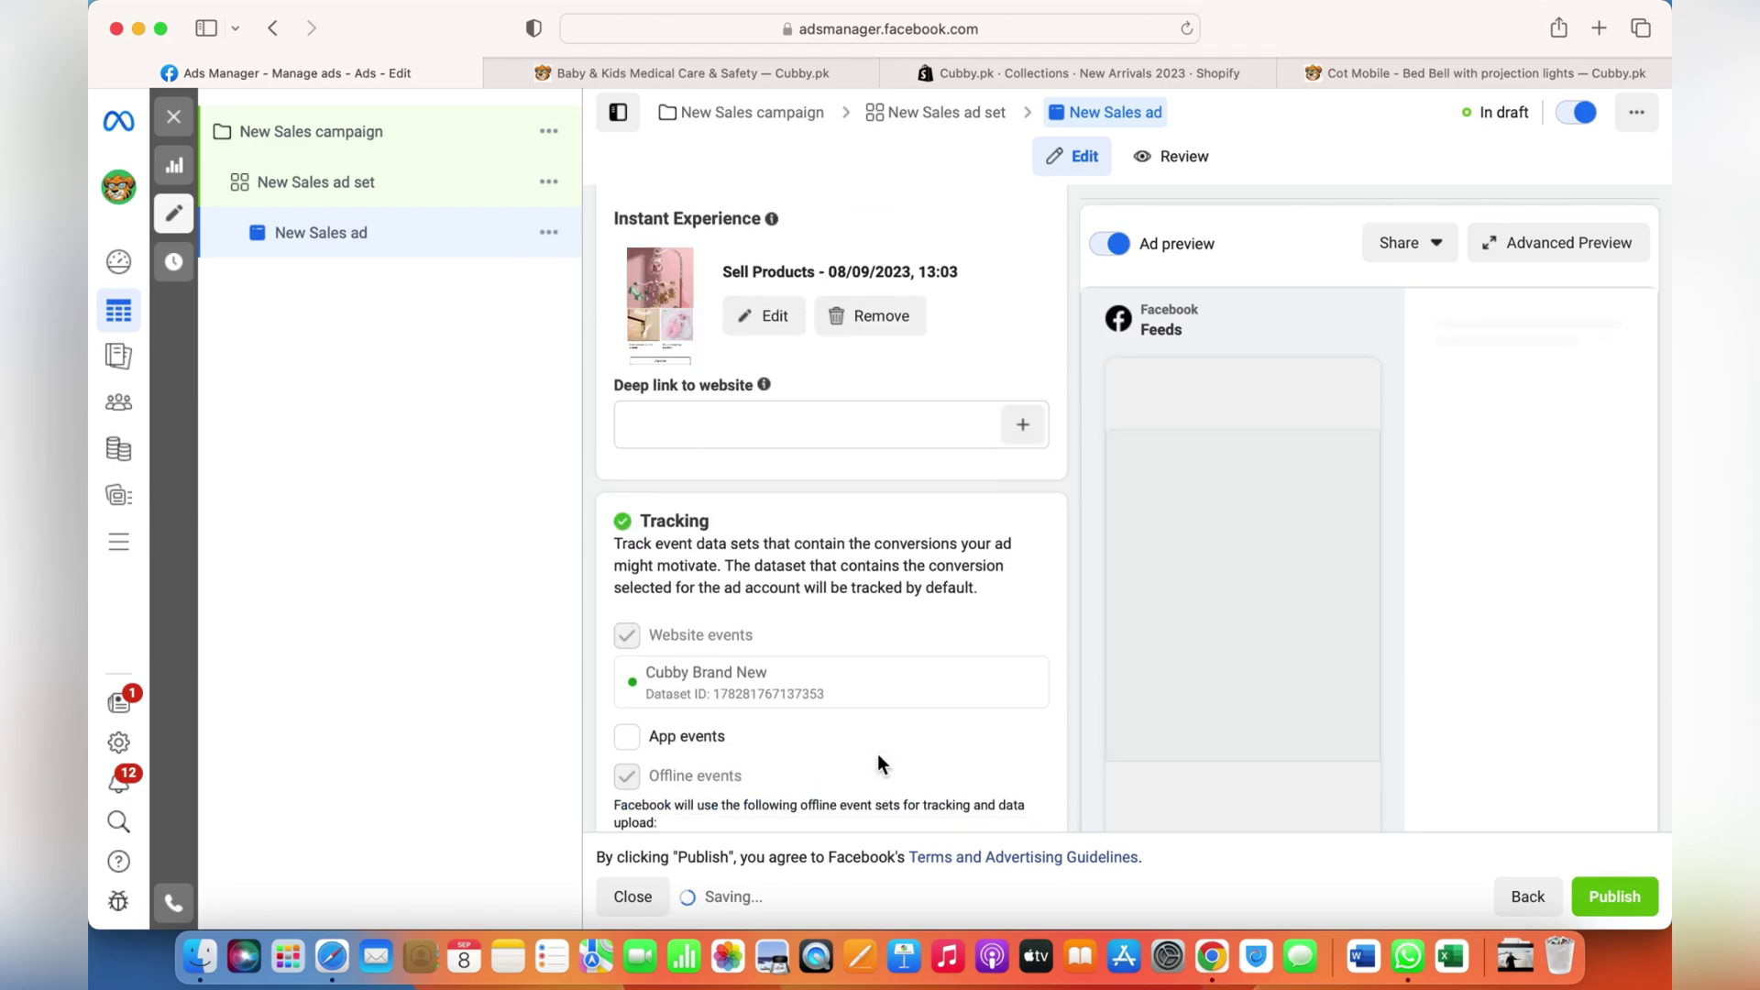
click(815, 428)
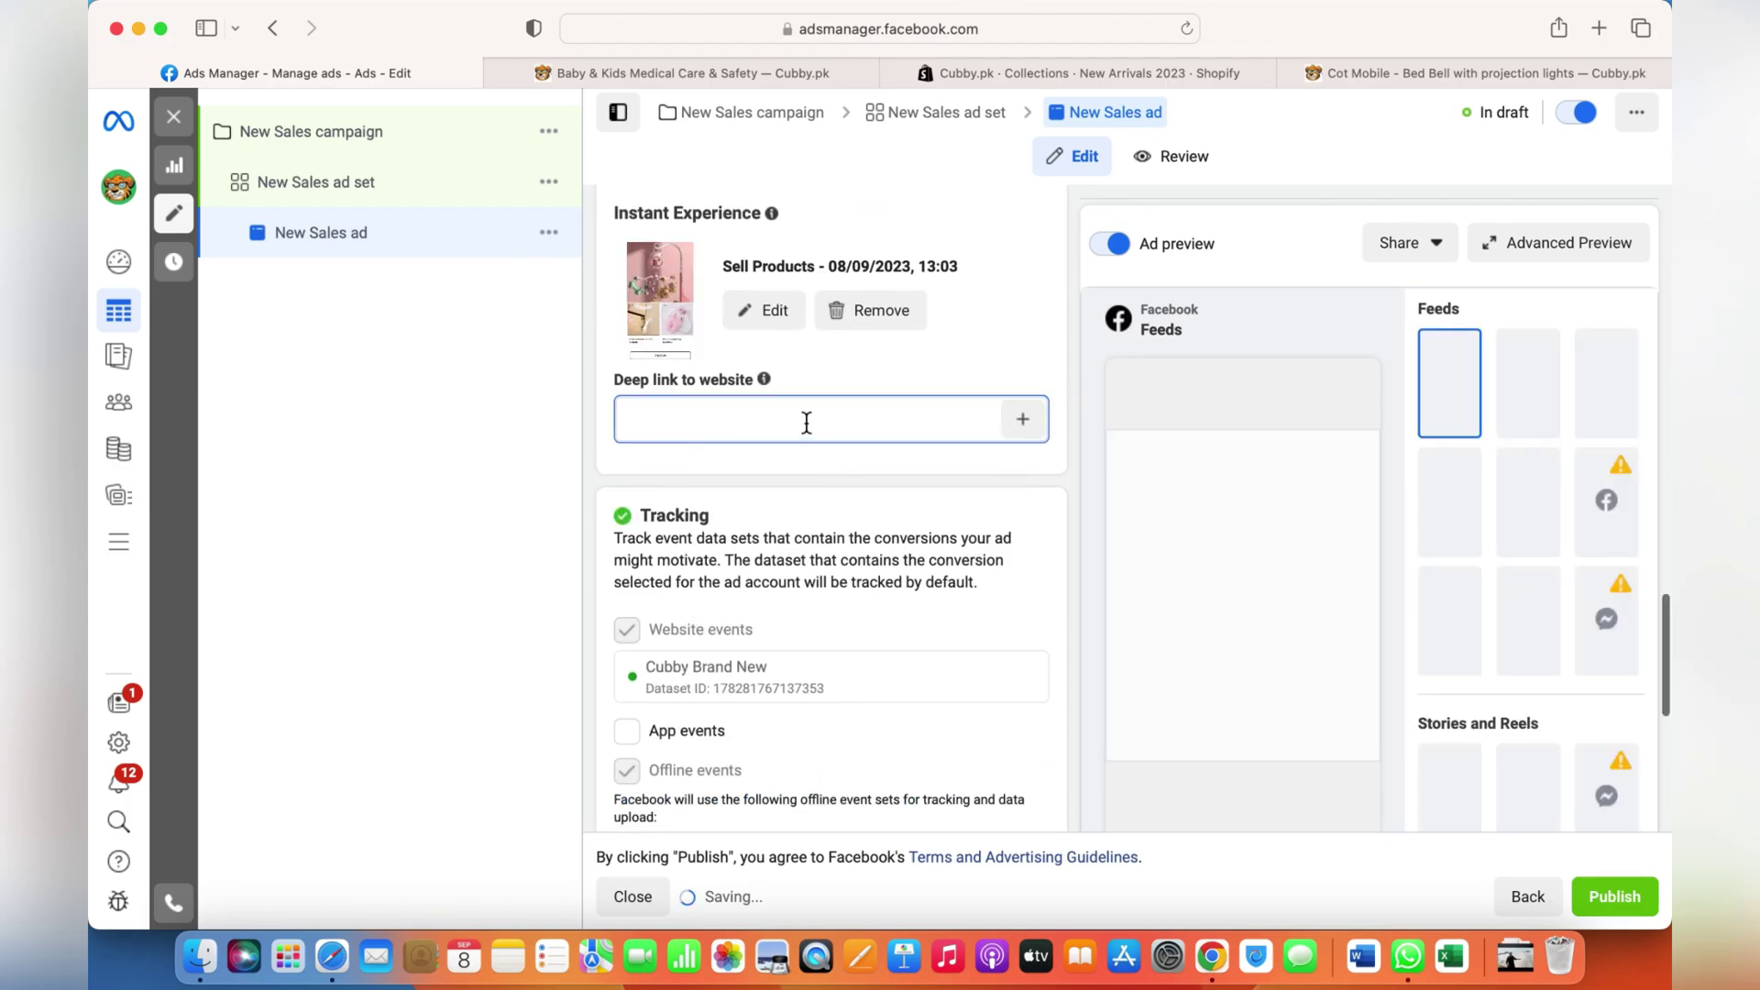
text(https://cubby.pk/collections/new-arrivals-2023)
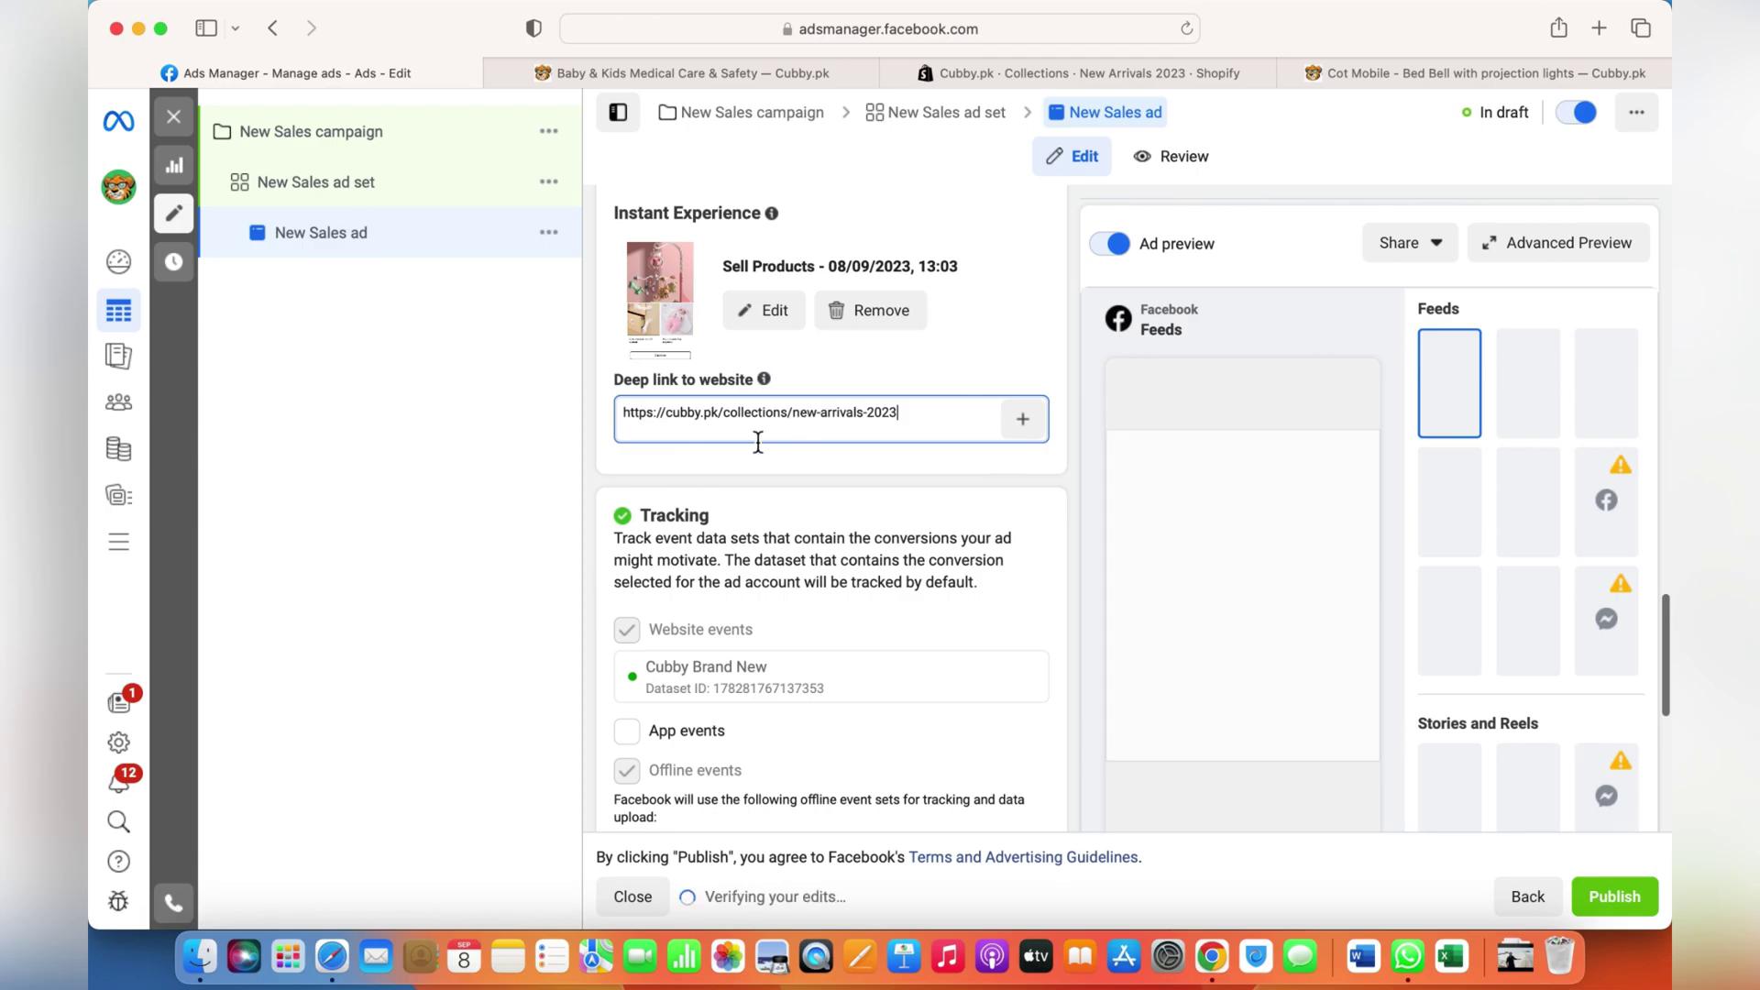
click(428, 472)
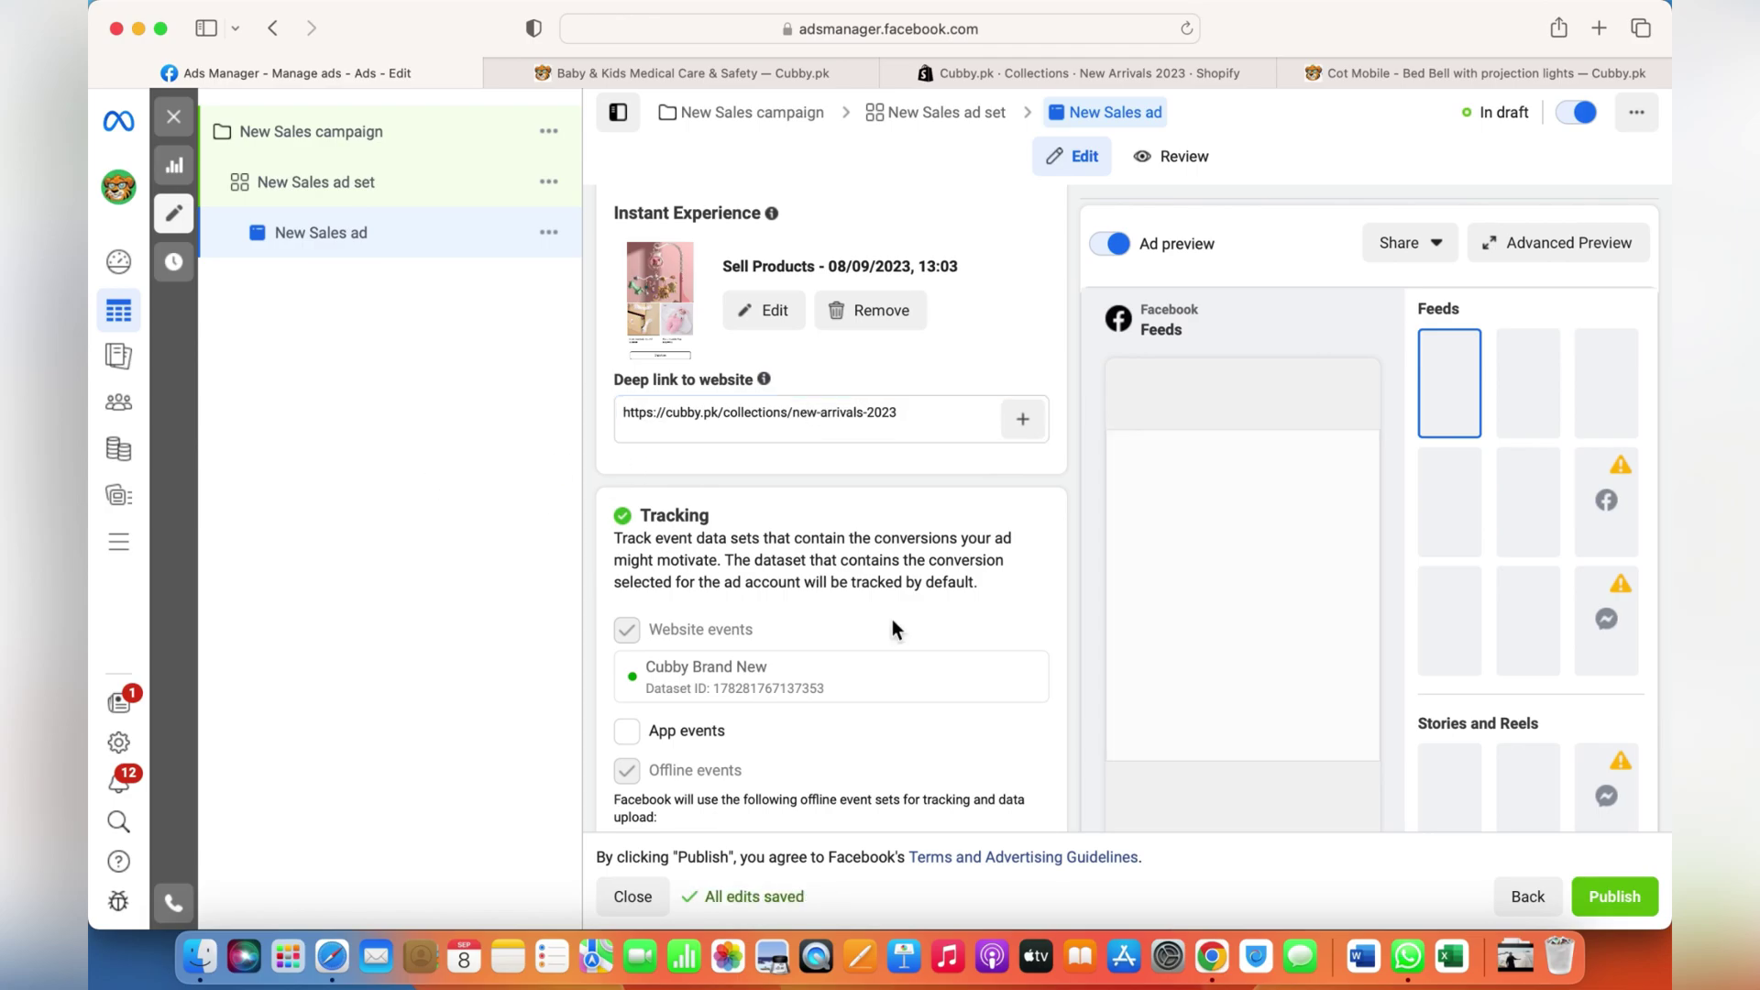
scroll(893, 629, down, 3)
scroll(893, 629, down, 3)
scroll(892, 629, down, 3)
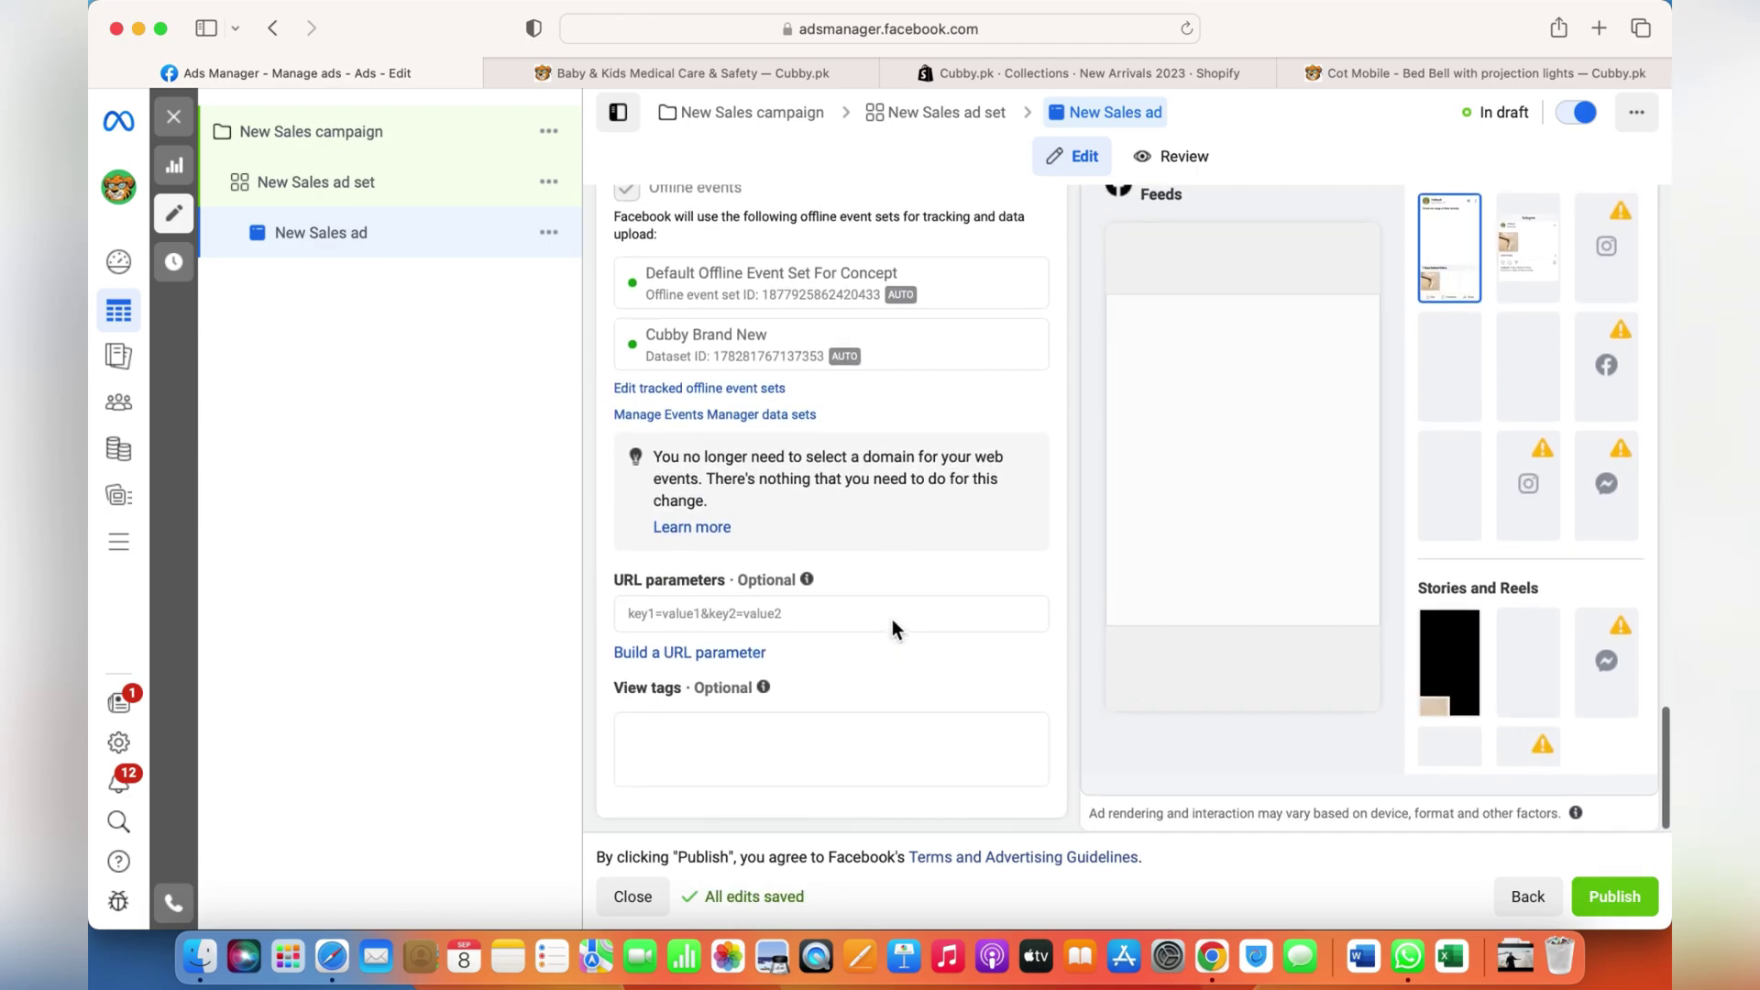